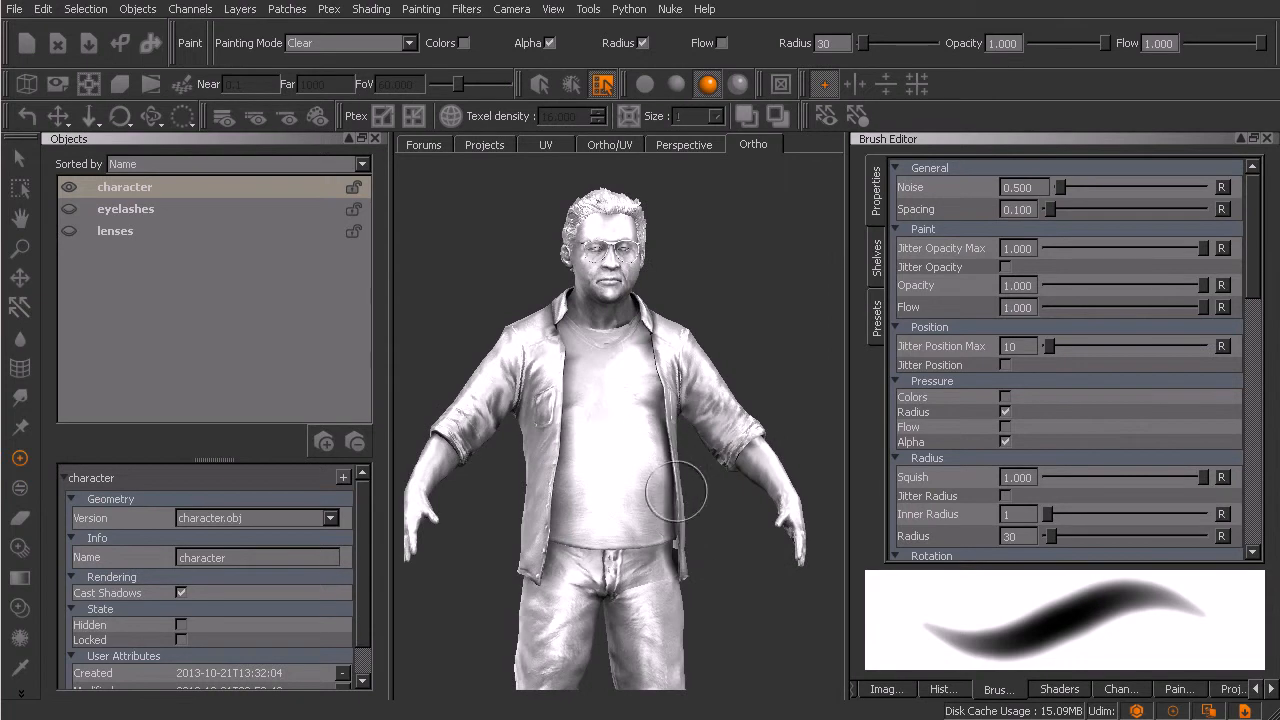
Step: Lower the Beckman shader's Ambient to 0.042 and its Ambient Occlusion to 0.656
{"action": "left_click", "coordinate": [1062, 689]}
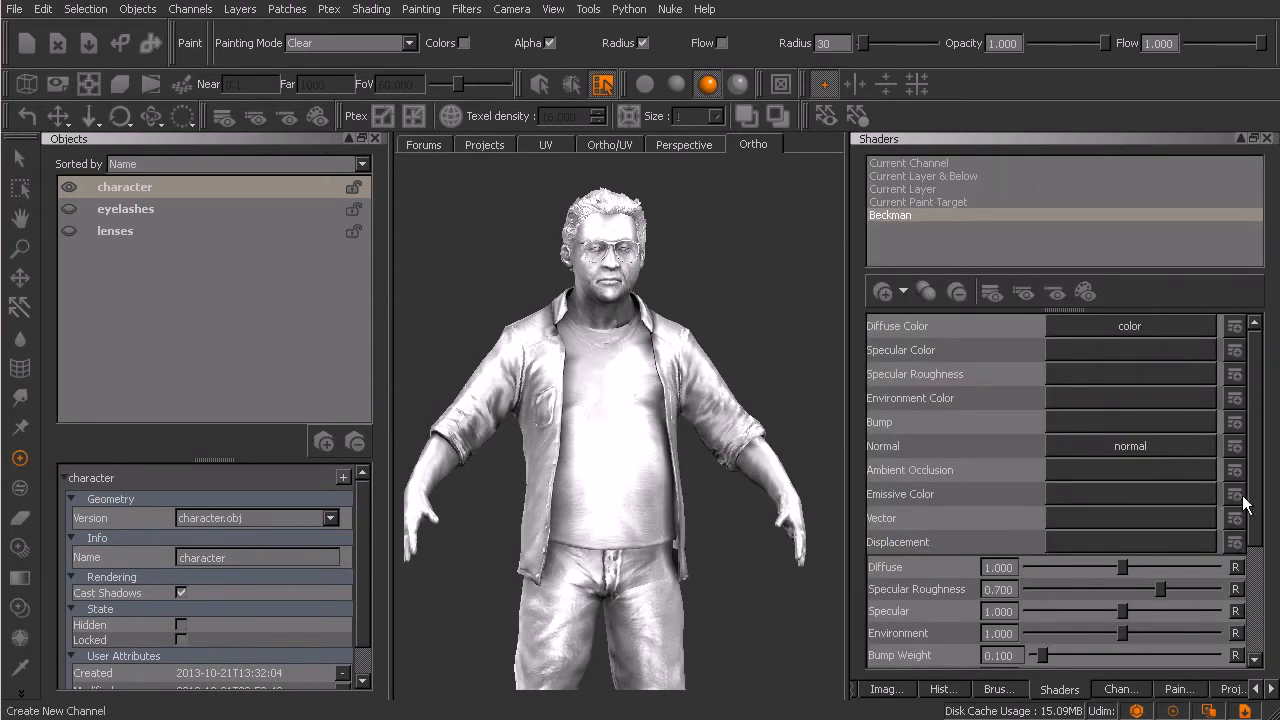
{"action": "scroll", "coordinate": [1262, 515], "scroll_direction": "down", "scroll_amount": 3}
{"action": "scroll", "coordinate": [1262, 520], "scroll_direction": "down", "scroll_amount": 5}
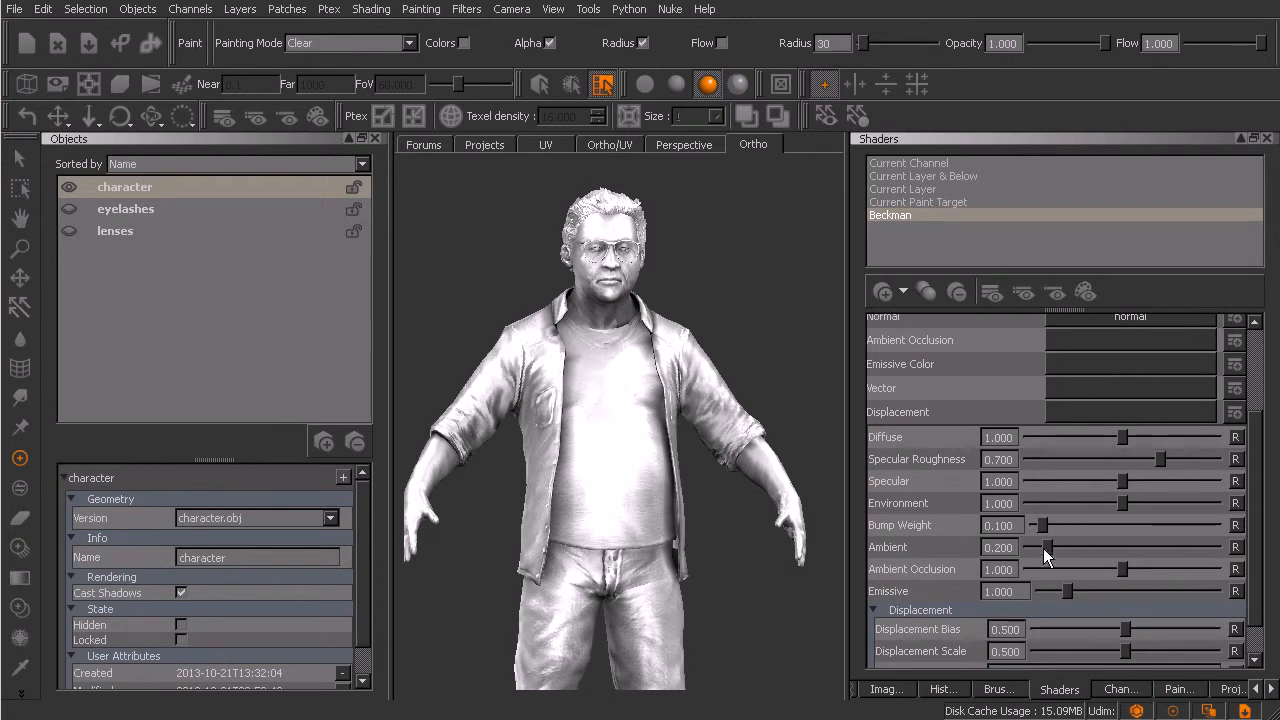
{"action": "left_click_drag", "start_coordinate": [1047, 549], "coordinate": [1044, 549]}
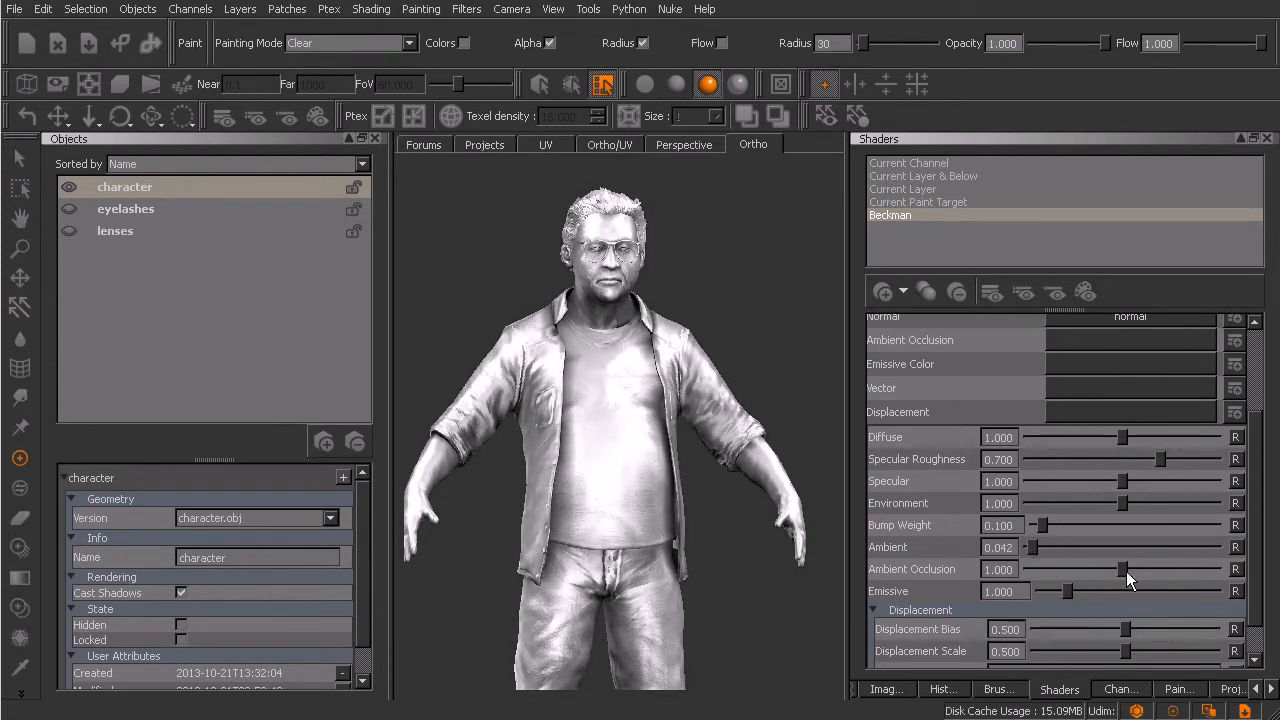
{"action": "left_click_drag", "start_coordinate": [1120, 569], "coordinate": [1091, 568]}
Step: Select the V-neck shirt on the character's torso using Connectedness smart selection
{"action": "left_click_drag", "start_coordinate": [760, 563], "coordinate": [640, 545], "text": "alt"}
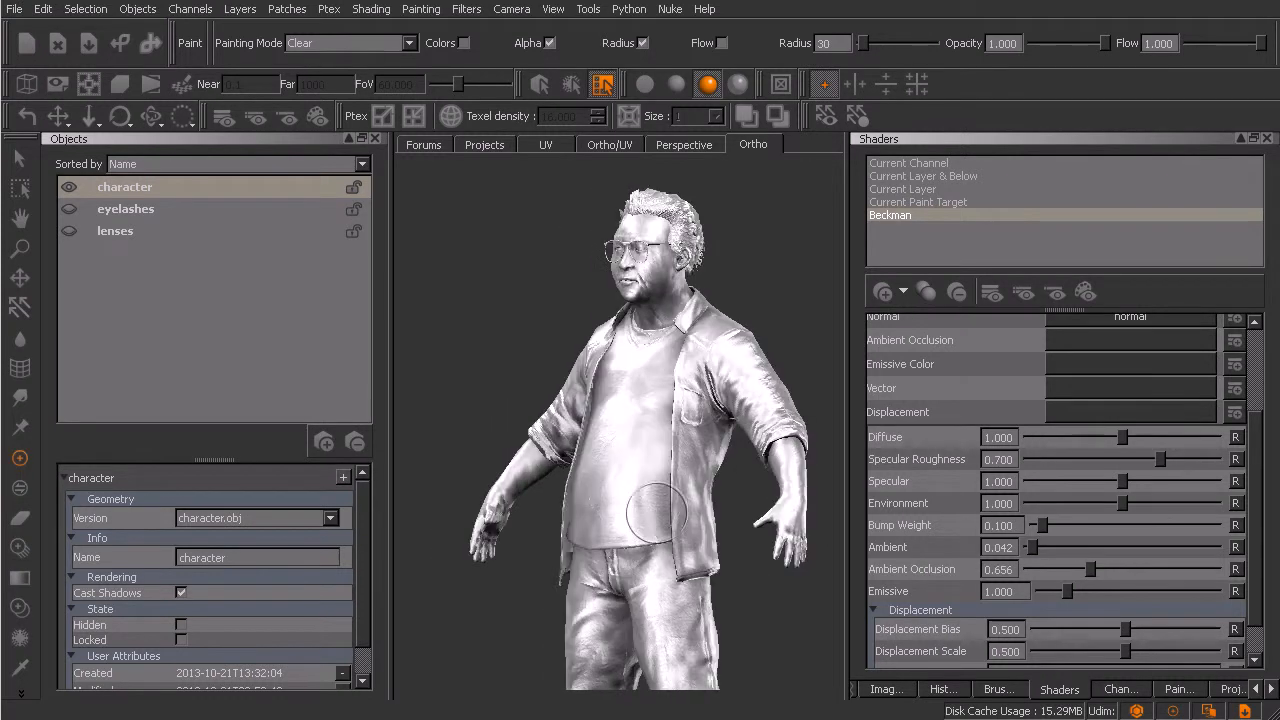
{"action": "right_click_drag", "start_coordinate": [640, 545], "coordinate": [691, 515], "text": "alt"}
{"action": "middle_click_drag", "start_coordinate": [691, 515], "coordinate": [705, 535], "text": "alt"}
{"action": "mouse_move", "coordinate": [705, 535]}
{"action": "left_mouse_down", "text": "alt"}
{"action": "mouse_move", "coordinate": [749, 523]}
{"action": "mouse_move", "coordinate": [720, 532]}
{"action": "mouse_move", "coordinate": [730, 528]}
{"action": "left_mouse_up", "text": "alt"}
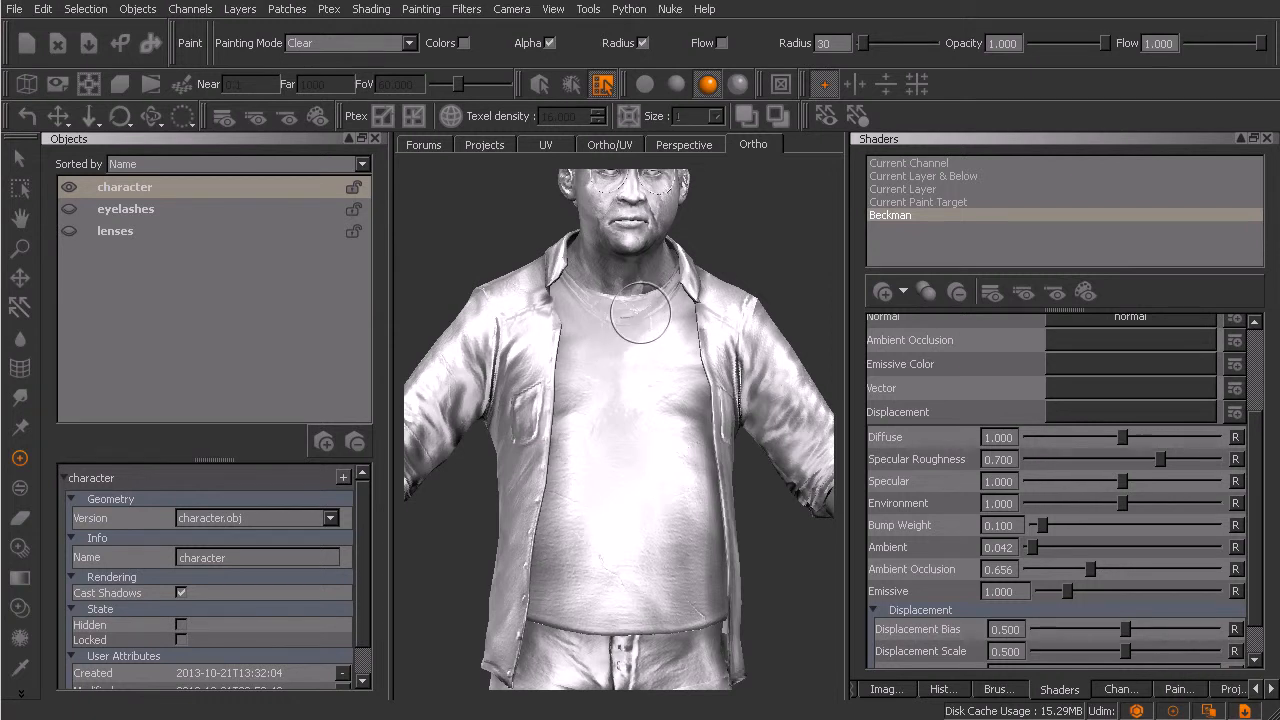
{"action": "left_click", "coordinate": [18, 158]}
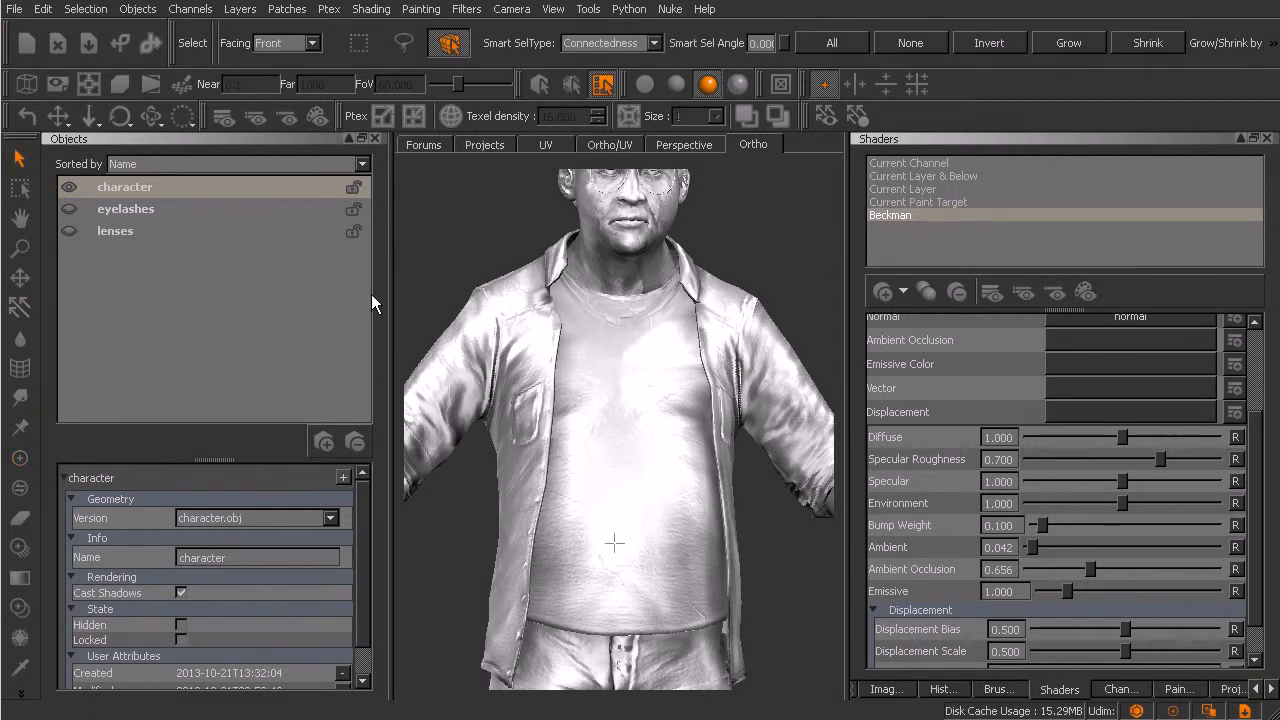
{"action": "mouse_move", "coordinate": [640, 386]}
{"action": "left_mouse_down", "text": "alt"}
{"action": "mouse_move", "coordinate": [640, 434]}
{"action": "mouse_move", "coordinate": [620, 400]}
{"action": "left_mouse_up", "text": "alt"}
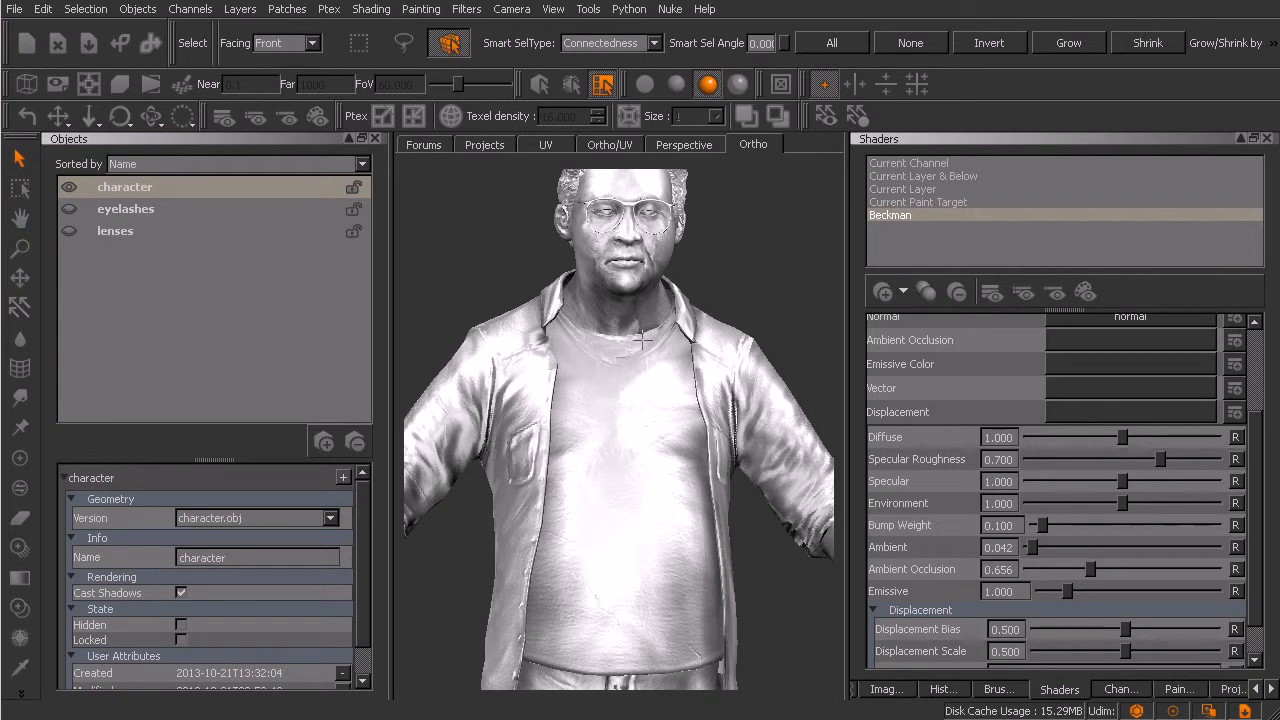
{"action": "left_click_drag", "start_coordinate": [680, 413], "coordinate": [654, 426], "text": "alt"}
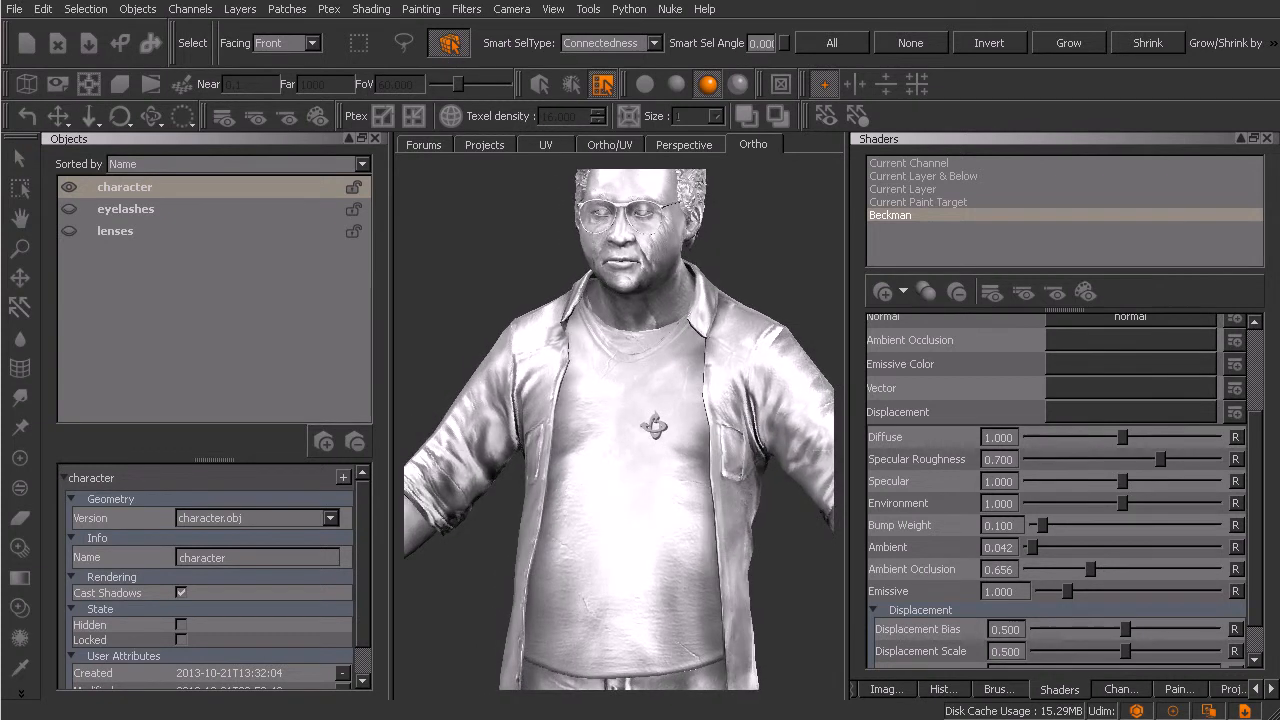
{"action": "right_click_drag", "start_coordinate": [651, 417], "coordinate": [672, 420], "text": "alt"}
{"action": "left_click_drag", "start_coordinate": [672, 420], "coordinate": [645, 402], "text": "alt"}
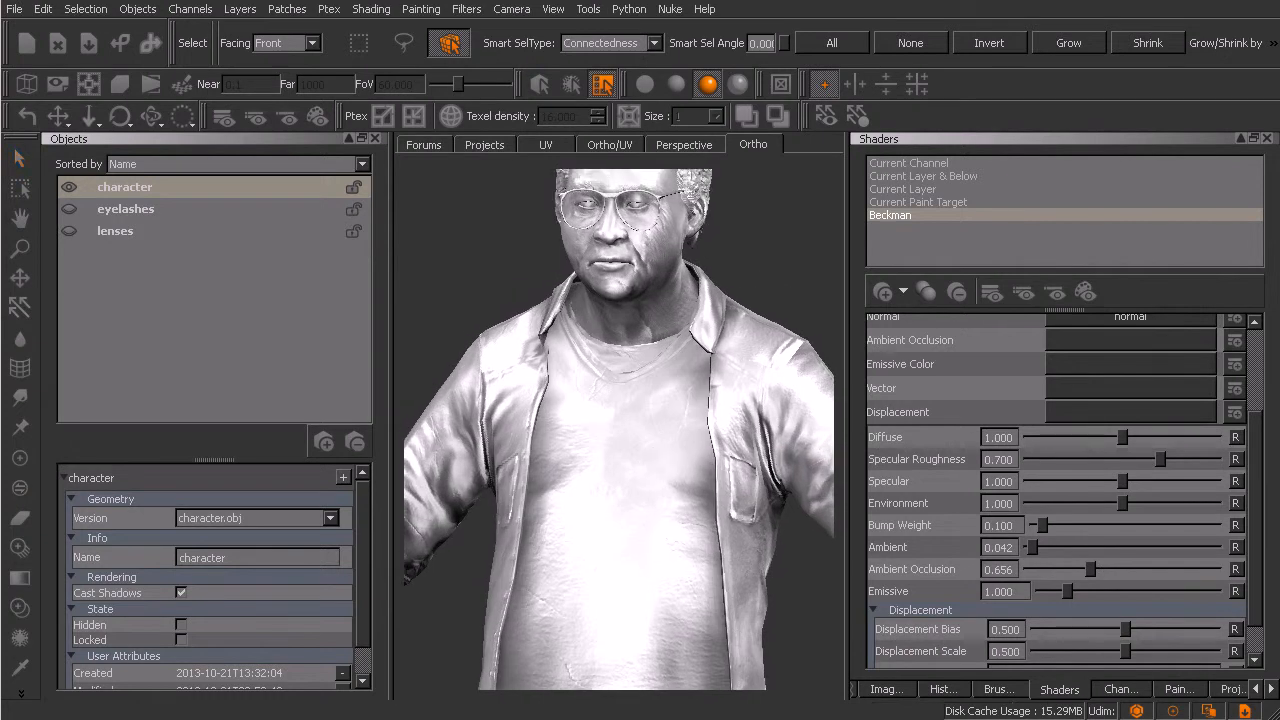
{"action": "left_click", "coordinate": [646, 386]}
{"action": "mouse_move", "coordinate": [658, 428]}
{"action": "left_mouse_down", "text": "alt"}
{"action": "mouse_move", "coordinate": [690, 430]}
{"action": "mouse_move", "coordinate": [645, 430]}
{"action": "mouse_move", "coordinate": [657, 429]}
{"action": "left_mouse_up", "text": "alt"}
{"action": "left_click", "coordinate": [657, 400]}
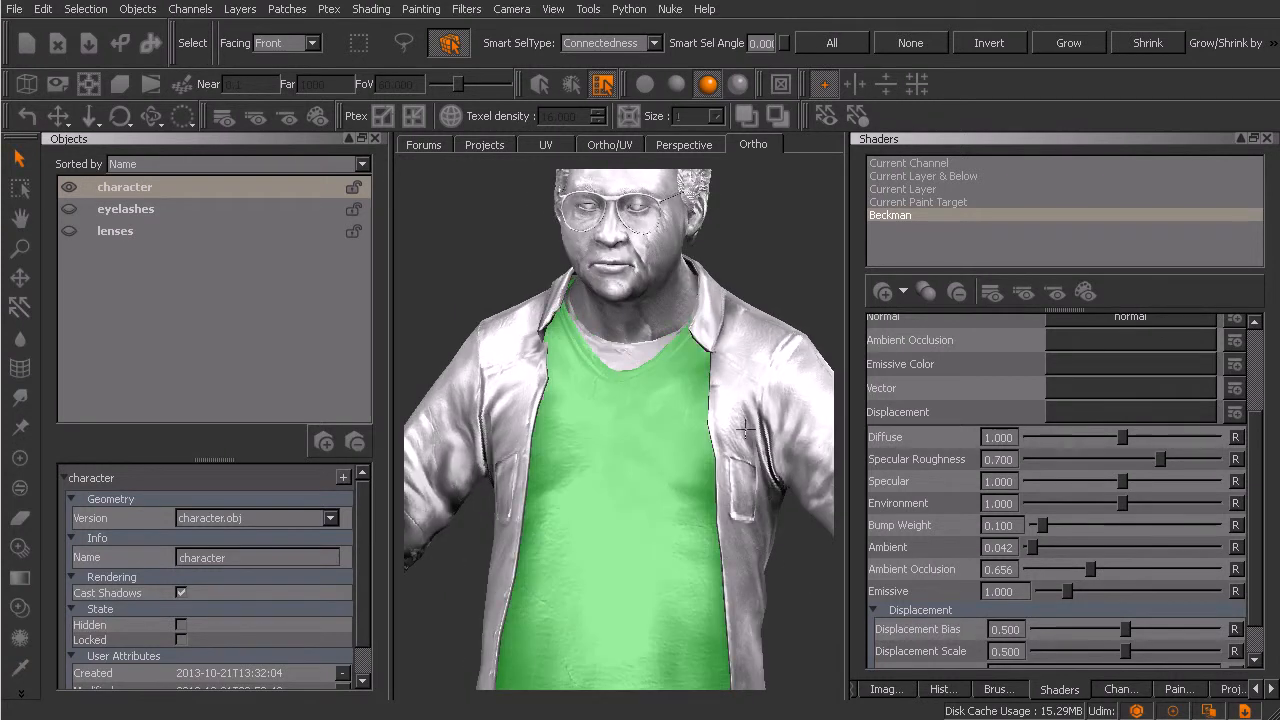
Step: Select the undershirt piece at the character's neckline in place of the V-neck shirt
{"action": "middle_click_drag", "start_coordinate": [680, 518], "coordinate": [658, 436], "text": "alt"}
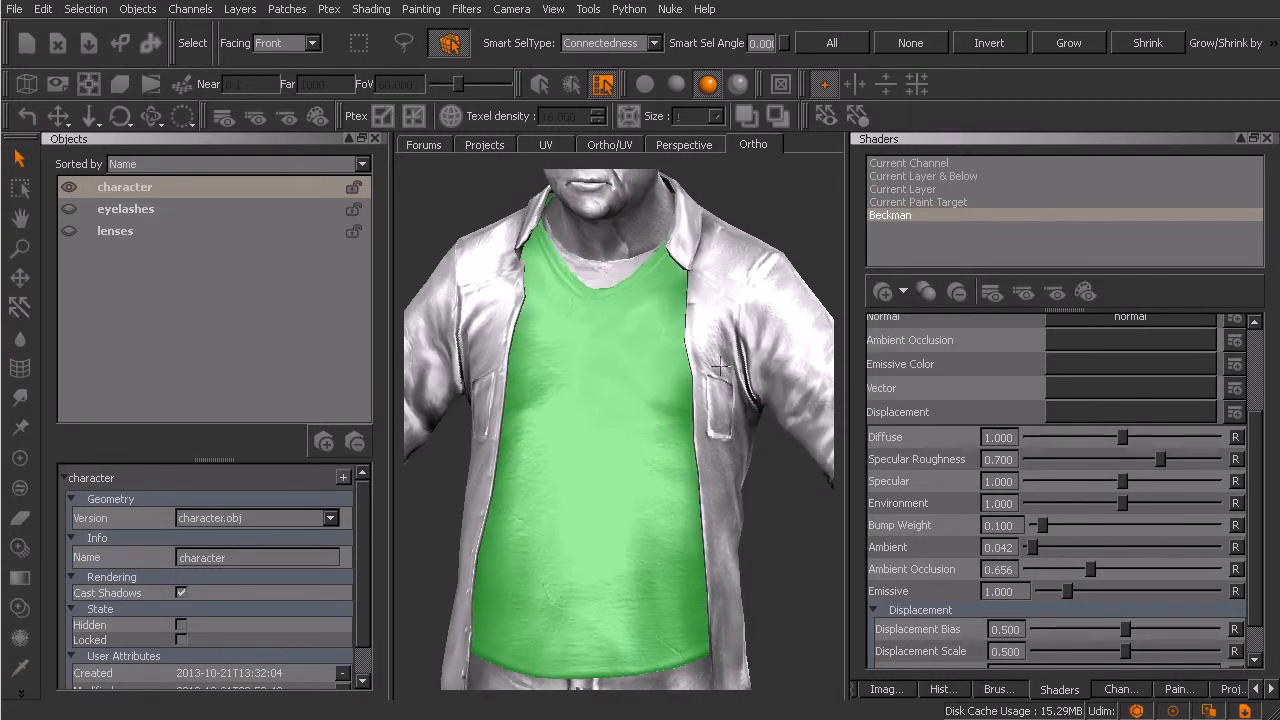
{"action": "left_click", "coordinate": [720, 365]}
{"action": "left_click_drag", "start_coordinate": [614, 400], "coordinate": [643, 308], "text": "alt"}
{"action": "left_click", "coordinate": [643, 308]}
{"action": "left_click_drag", "start_coordinate": [663, 370], "coordinate": [663, 339], "text": "alt"}
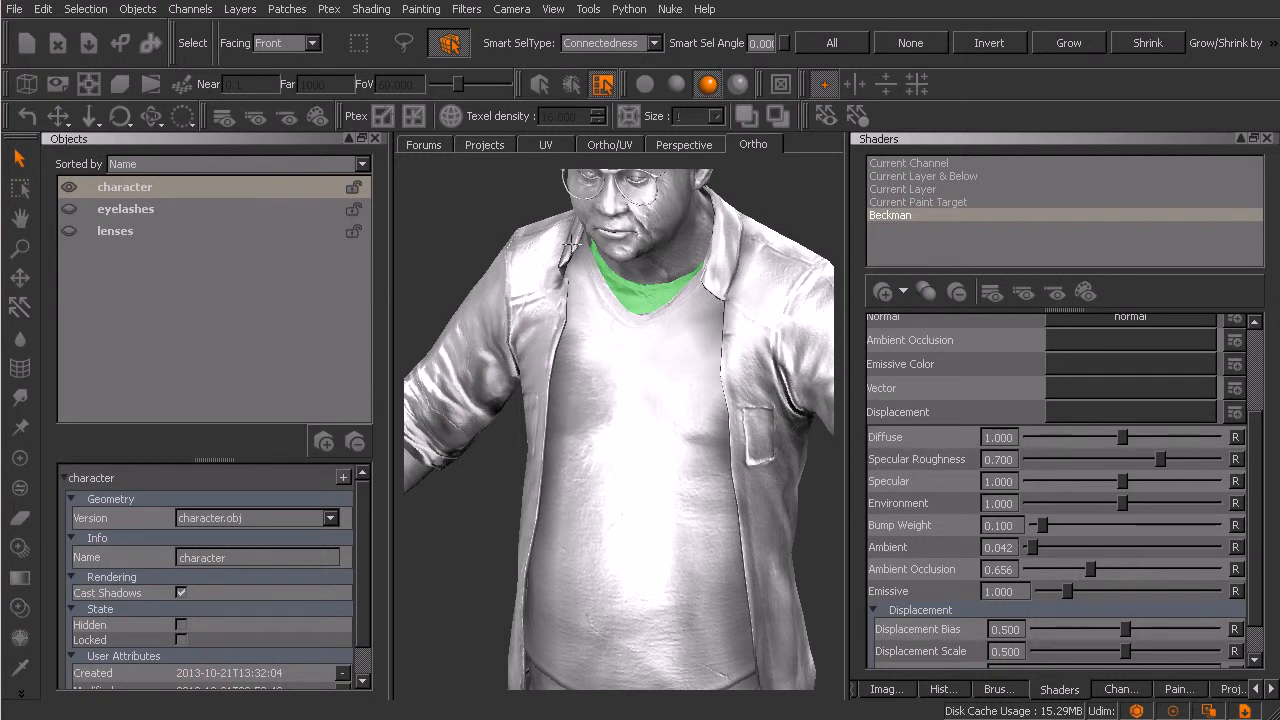
Step: Activate the Paint tool and bring up the undershirt's crescent-shaped shell in the UV view
{"action": "key", "text": "p"}
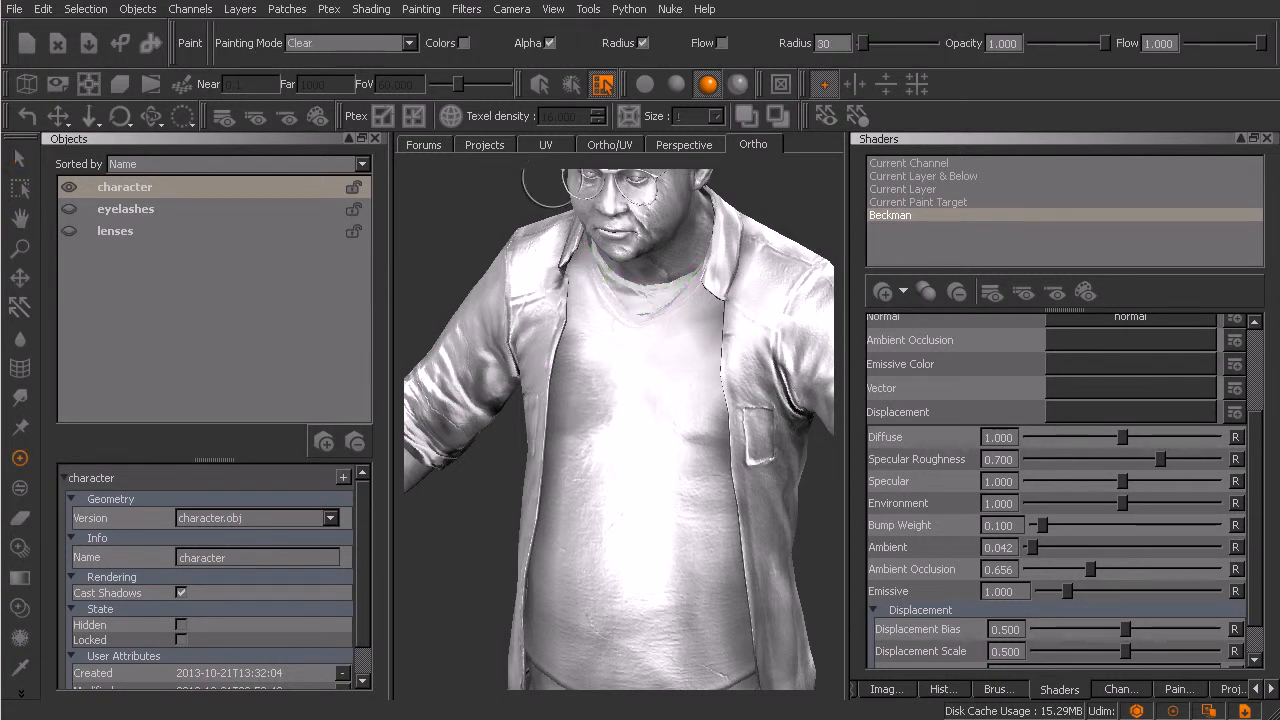
{"action": "left_click", "coordinate": [546, 145]}
{"action": "middle_click_drag", "start_coordinate": [717, 378], "coordinate": [491, 406], "text": "alt"}
{"action": "middle_click_drag", "start_coordinate": [709, 409], "coordinate": [581, 424], "text": "alt"}
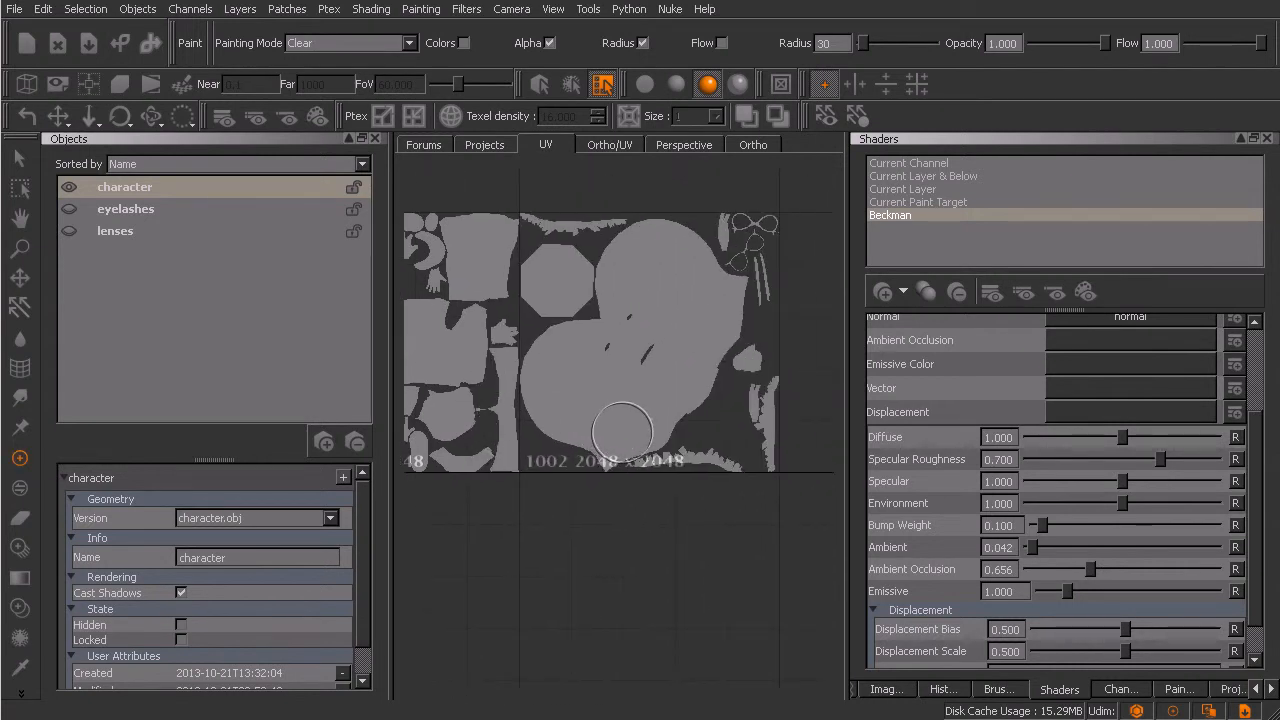
{"action": "key", "text": "s"}
{"action": "key", "text": "p"}
{"action": "scroll", "coordinate": [586, 386], "scroll_direction": "up", "scroll_amount": 6}
{"action": "middle_click_drag", "start_coordinate": [614, 423], "coordinate": [644, 468], "text": "alt"}
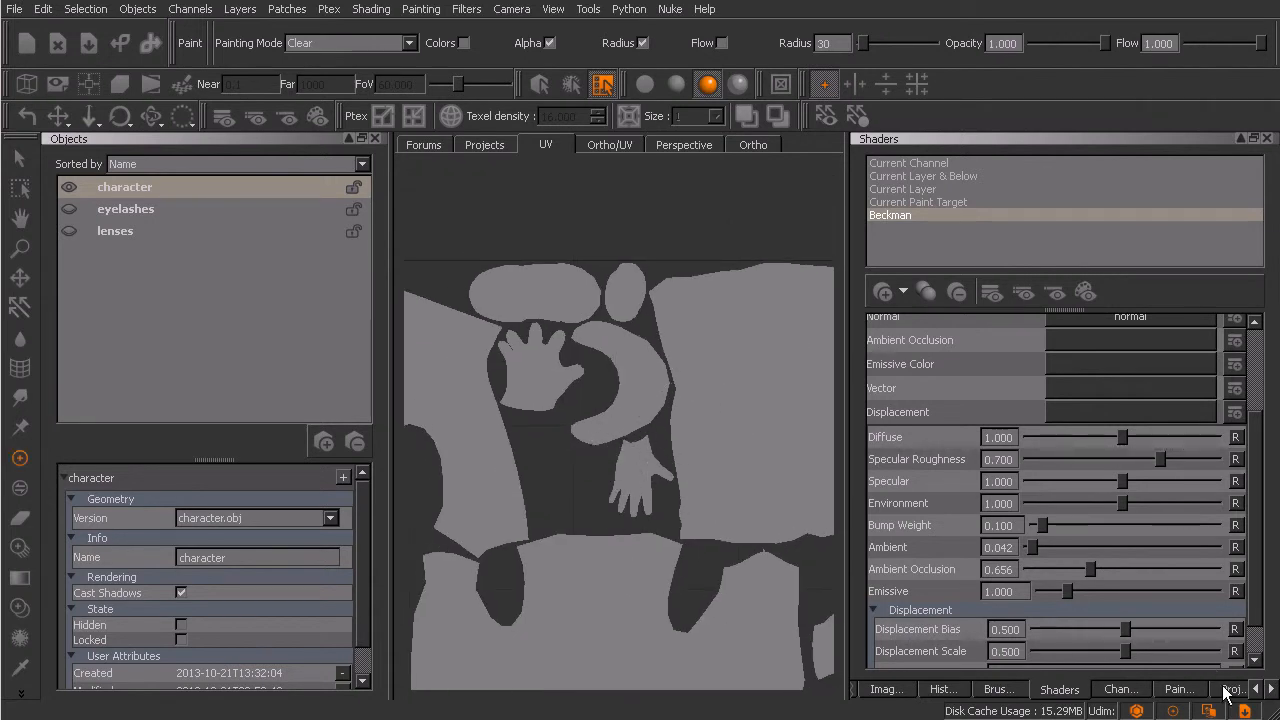
Step: Check which Project On option is set in the projection settings
{"action": "left_click", "coordinate": [1185, 699]}
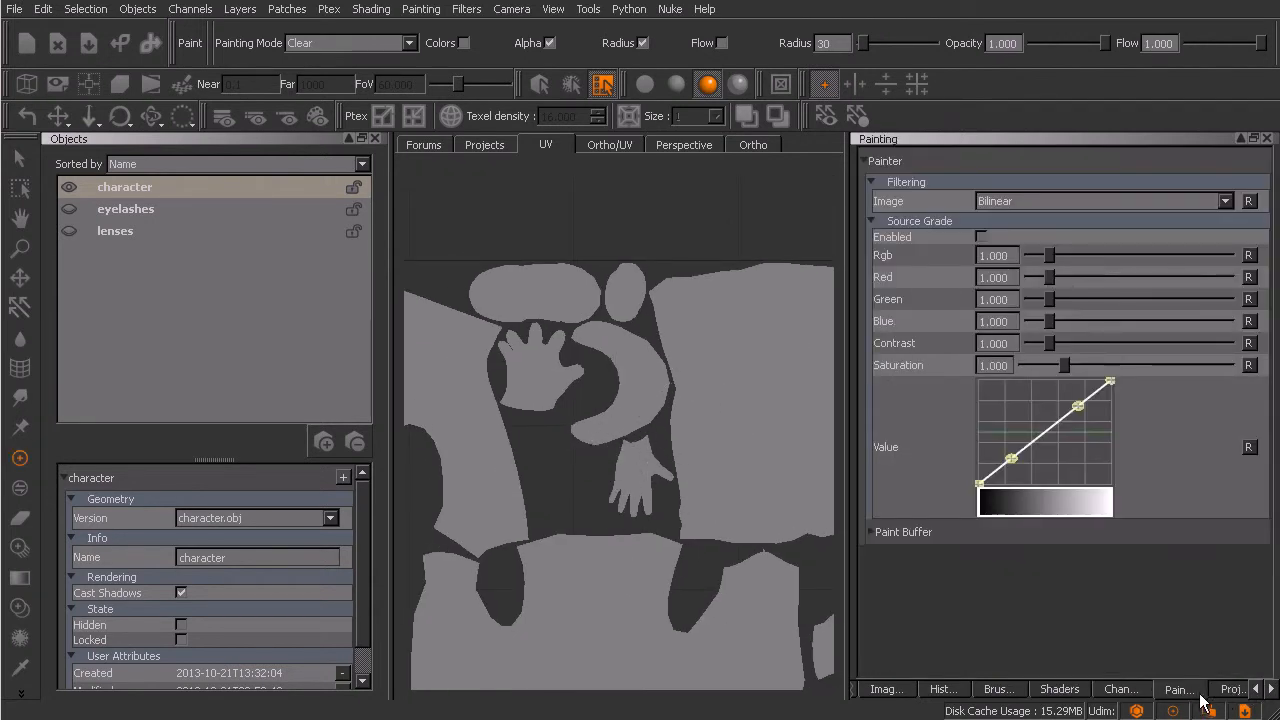
{"action": "left_click", "coordinate": [1222, 702]}
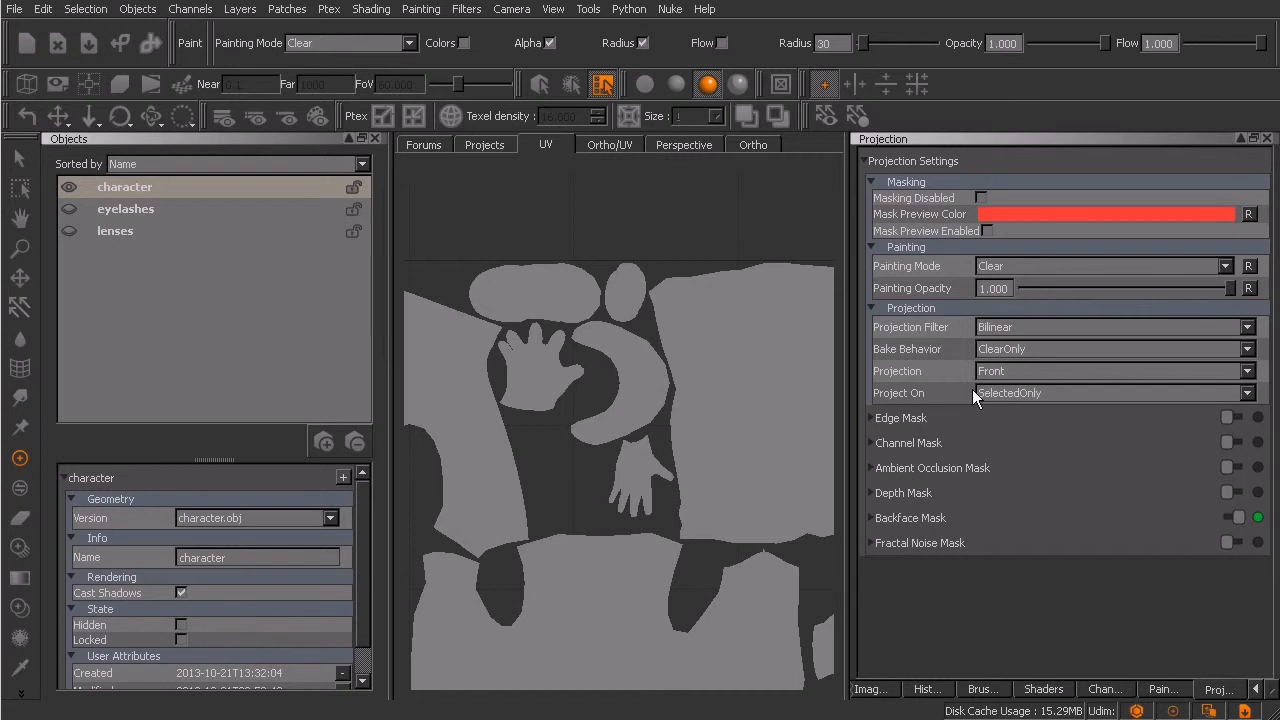
{"action": "left_click", "coordinate": [1031, 395]}
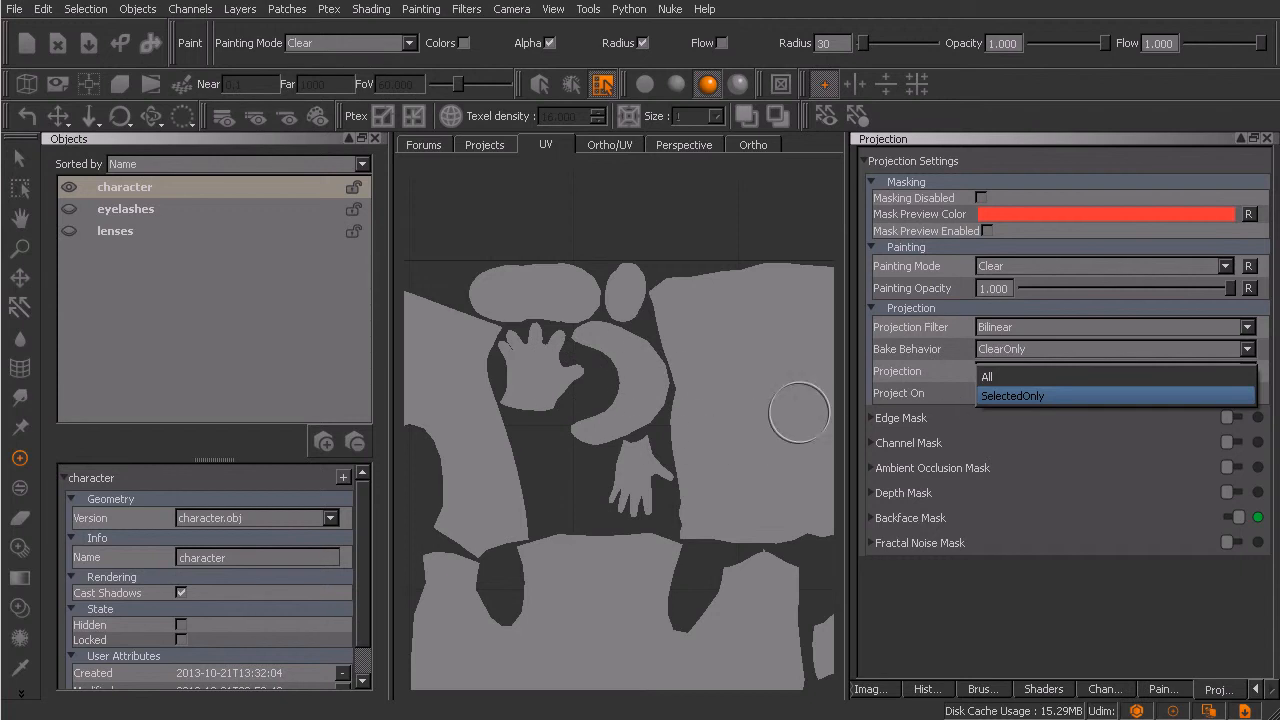
{"action": "left_click", "coordinate": [1100, 106]}
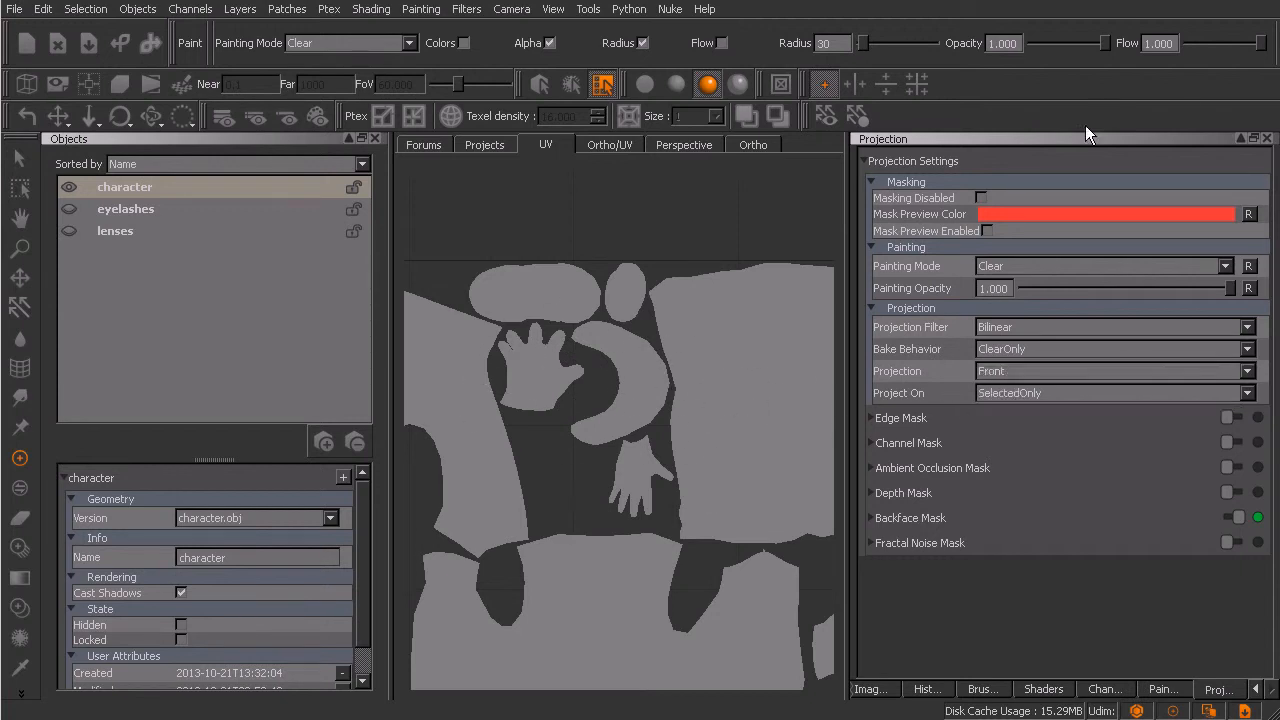
Step: Make the color channel of the character current instead of the normal channel
{"action": "middle_click_drag", "start_coordinate": [698, 465], "coordinate": [682, 484], "text": "alt"}
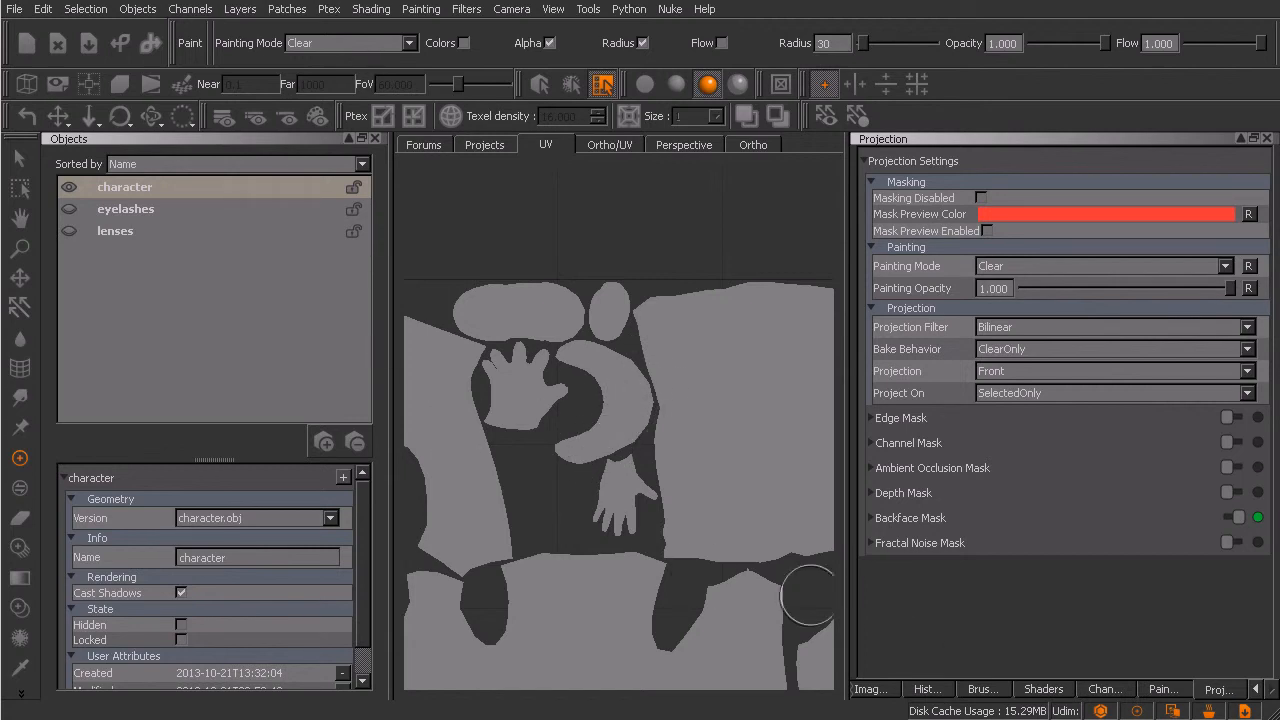
{"action": "key", "text": "space"}
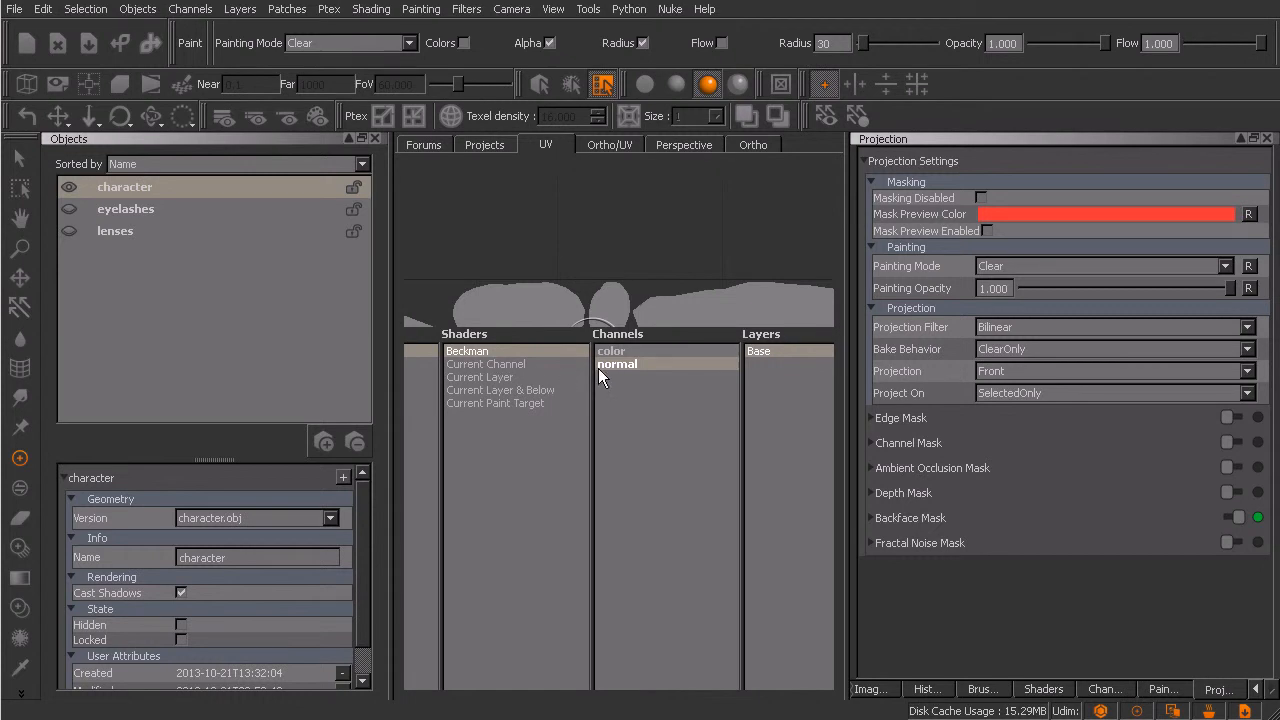
{"action": "left_click", "coordinate": [622, 351]}
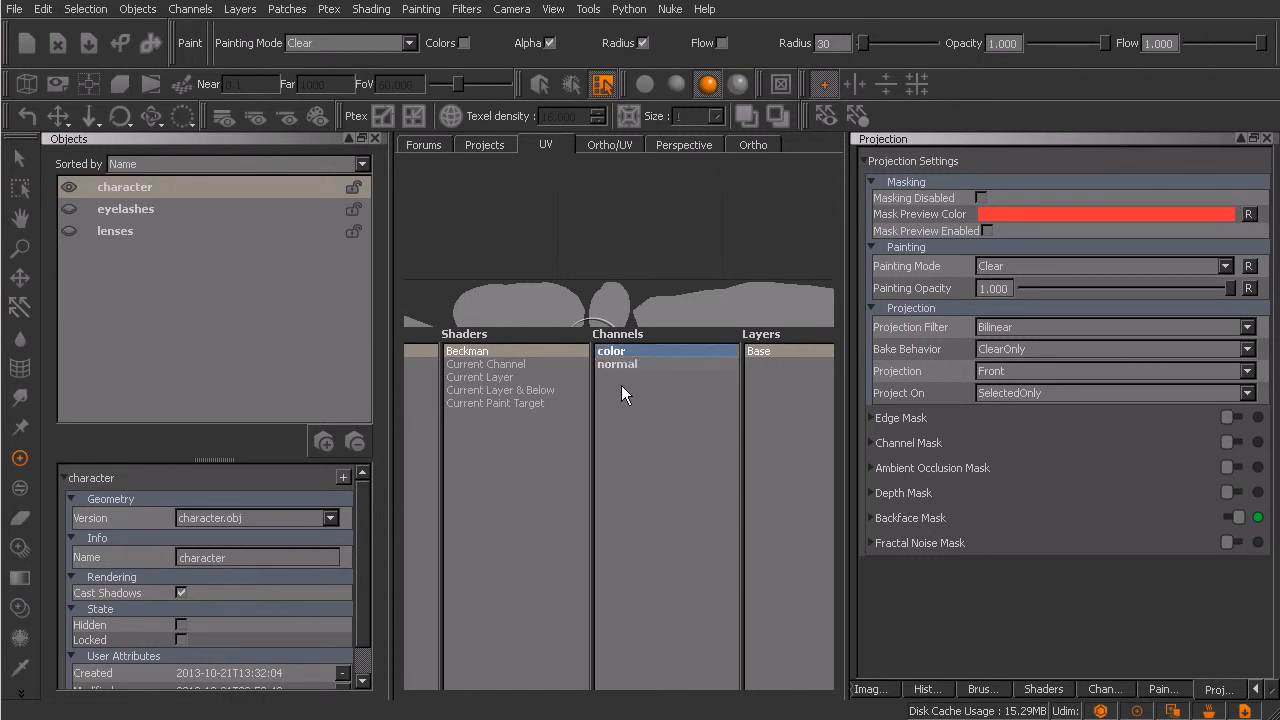
{"action": "key", "text": "space"}
Step: Set the painting mode to Normal and discard the test strokes on the undershirt's crescent-shaped UV shell
{"action": "left_click_drag", "start_coordinate": [625, 392], "coordinate": [585, 413]}
{"action": "left_click", "coordinate": [386, 44]}
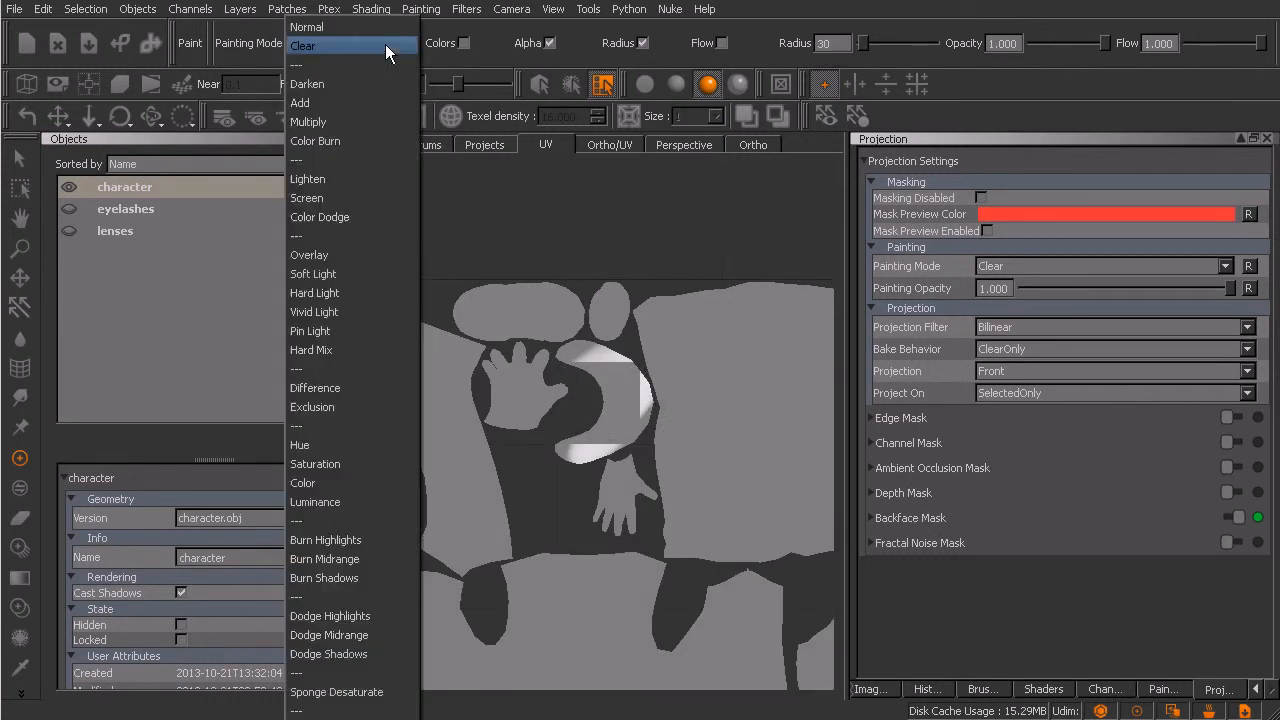
{"action": "left_click", "coordinate": [381, 44]}
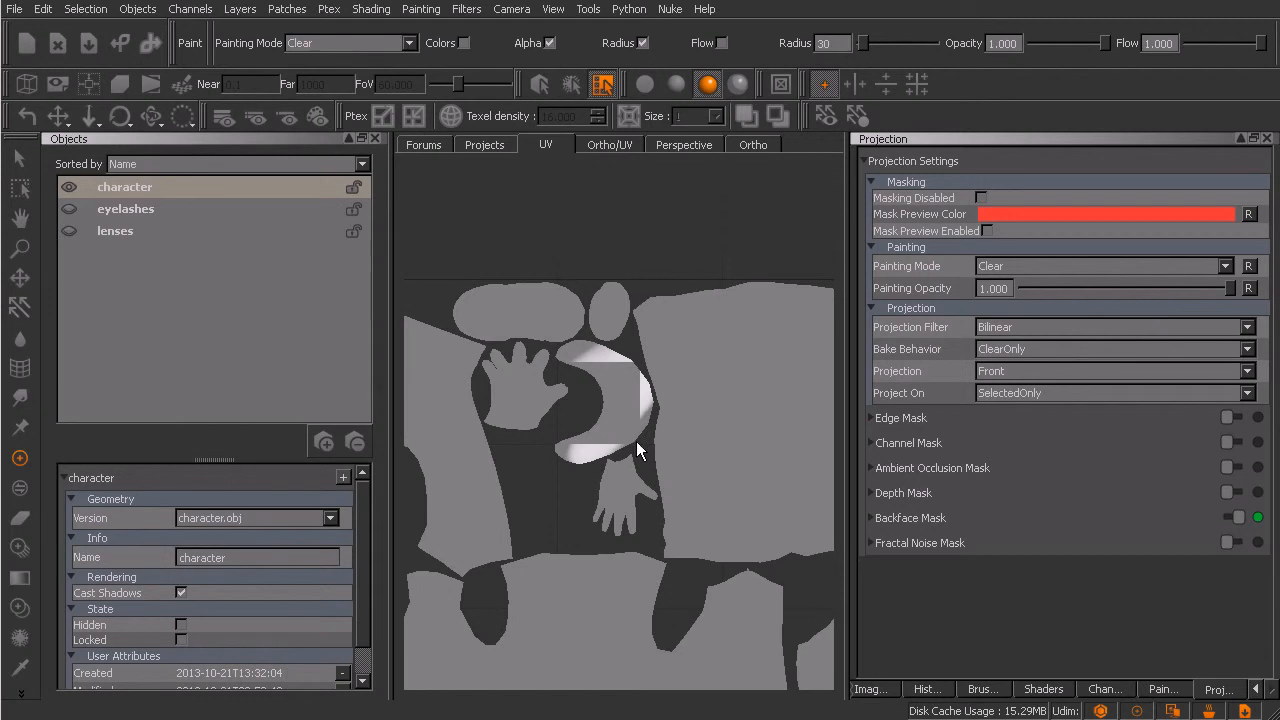
{"action": "key", "text": "n"}
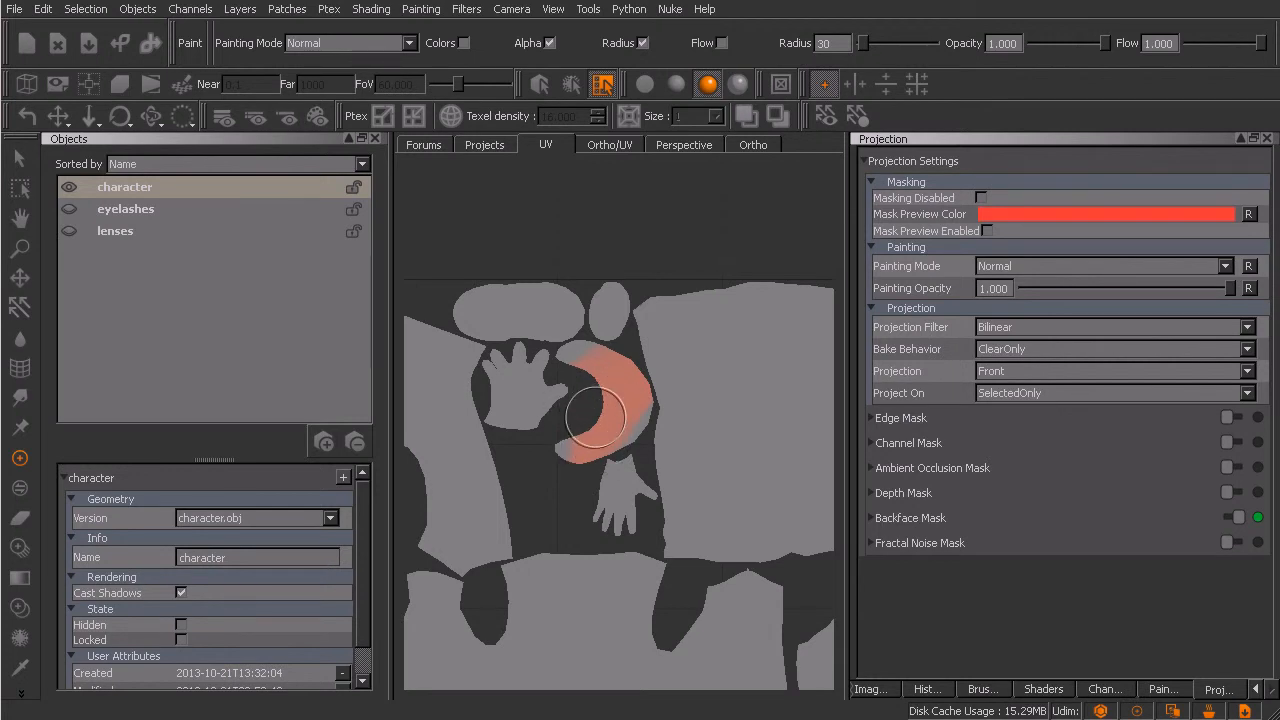
{"action": "left_click", "coordinate": [777, 112]}
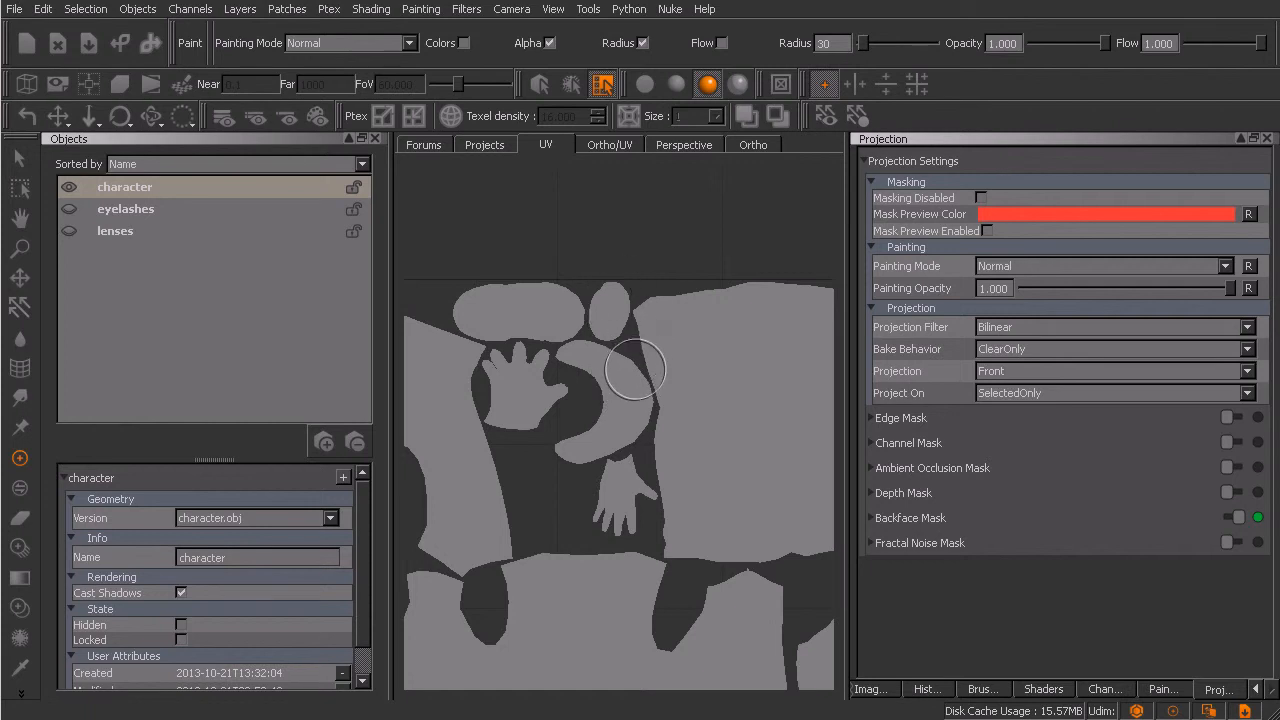
Step: Examine the foreground colour in the colour popup and the Colors palette, and close both
{"action": "key", "text": "c"}
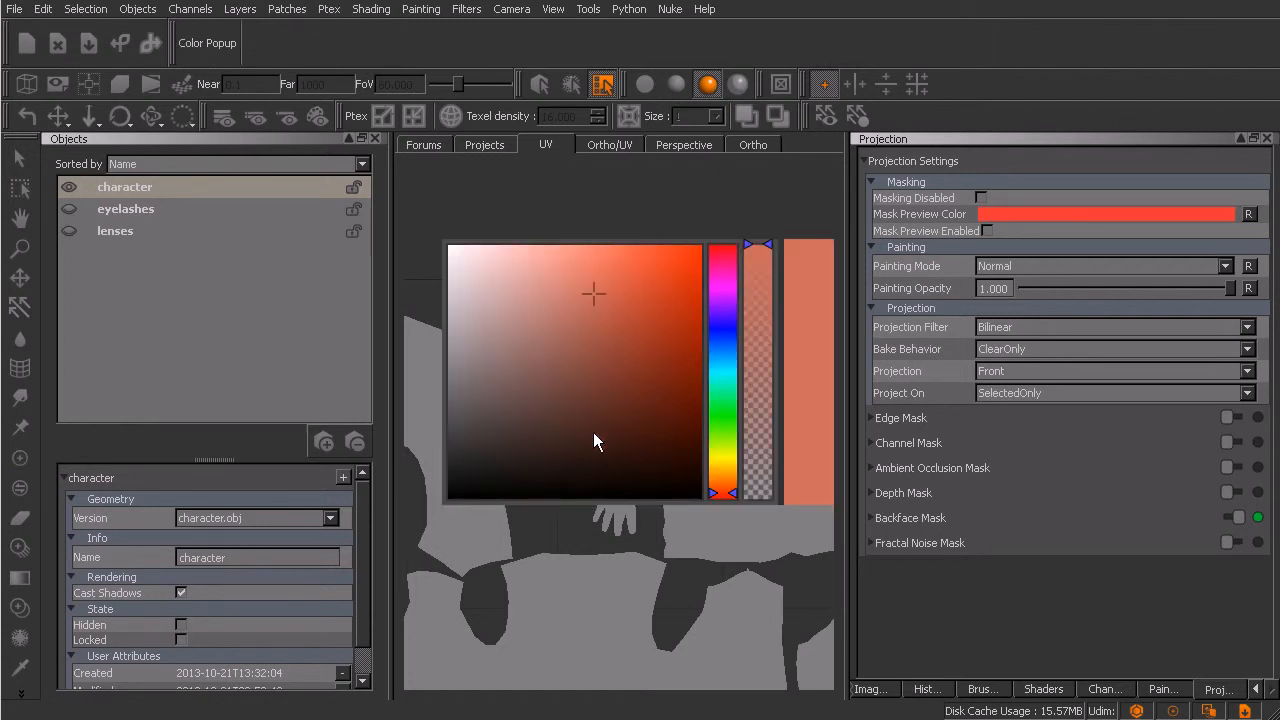
{"action": "left_click", "coordinate": [613, 368]}
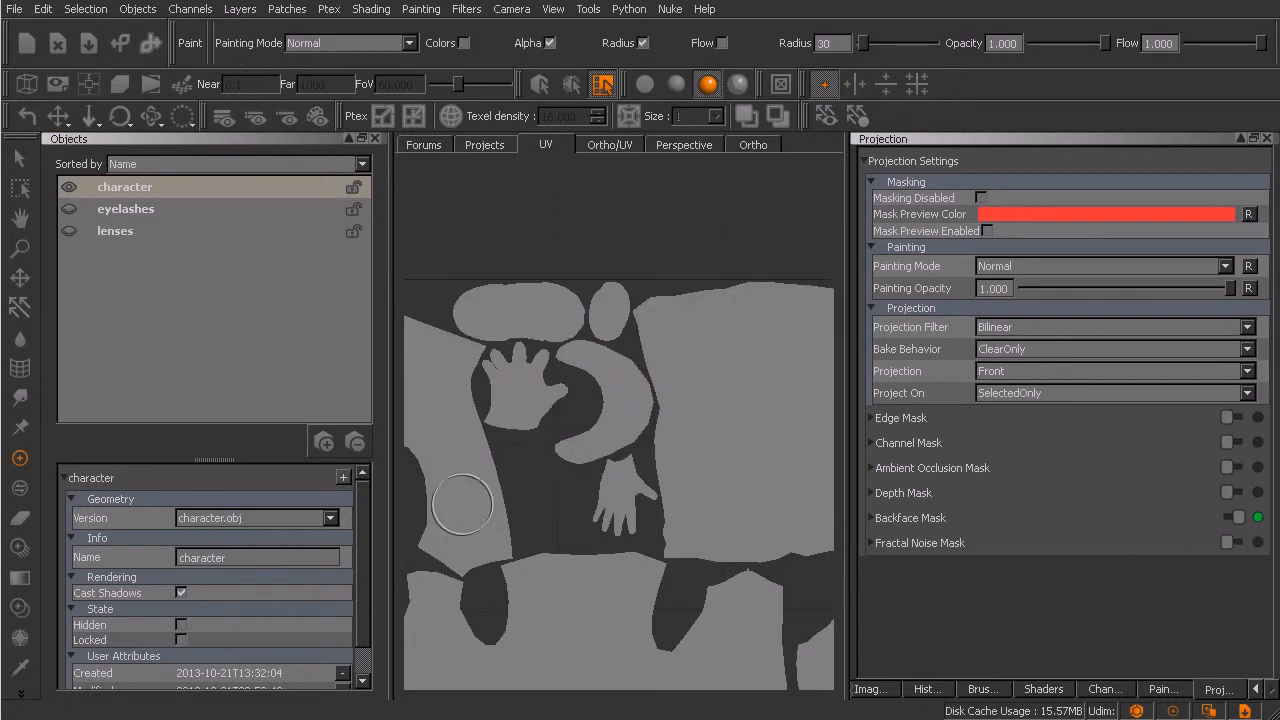
{"action": "right_click", "coordinate": [956, 84]}
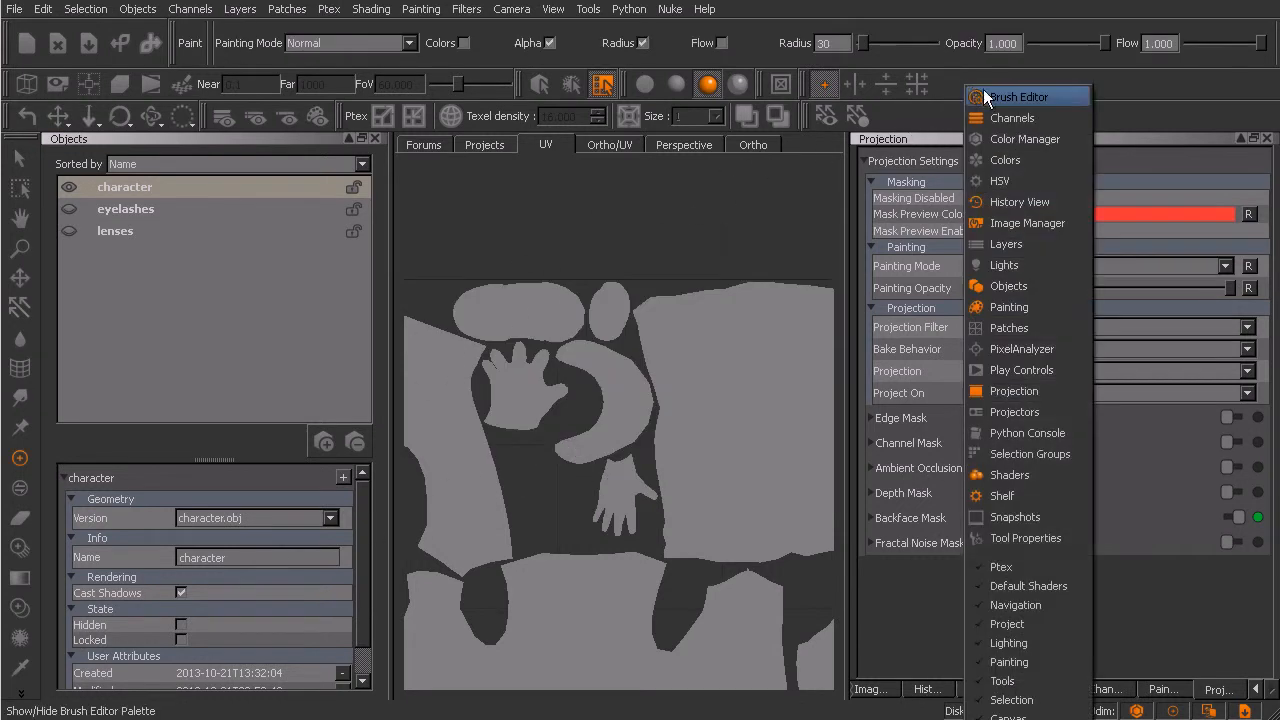
{"action": "left_click", "coordinate": [1017, 160]}
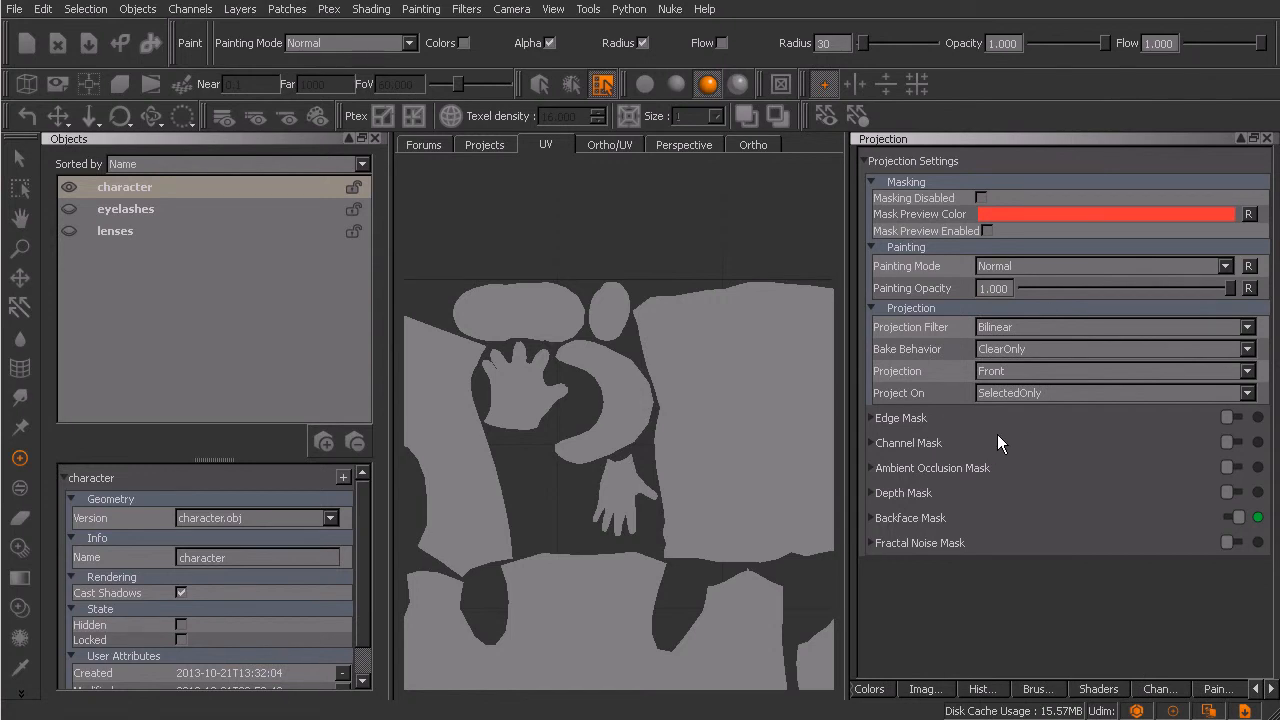
{"action": "left_click", "coordinate": [869, 689]}
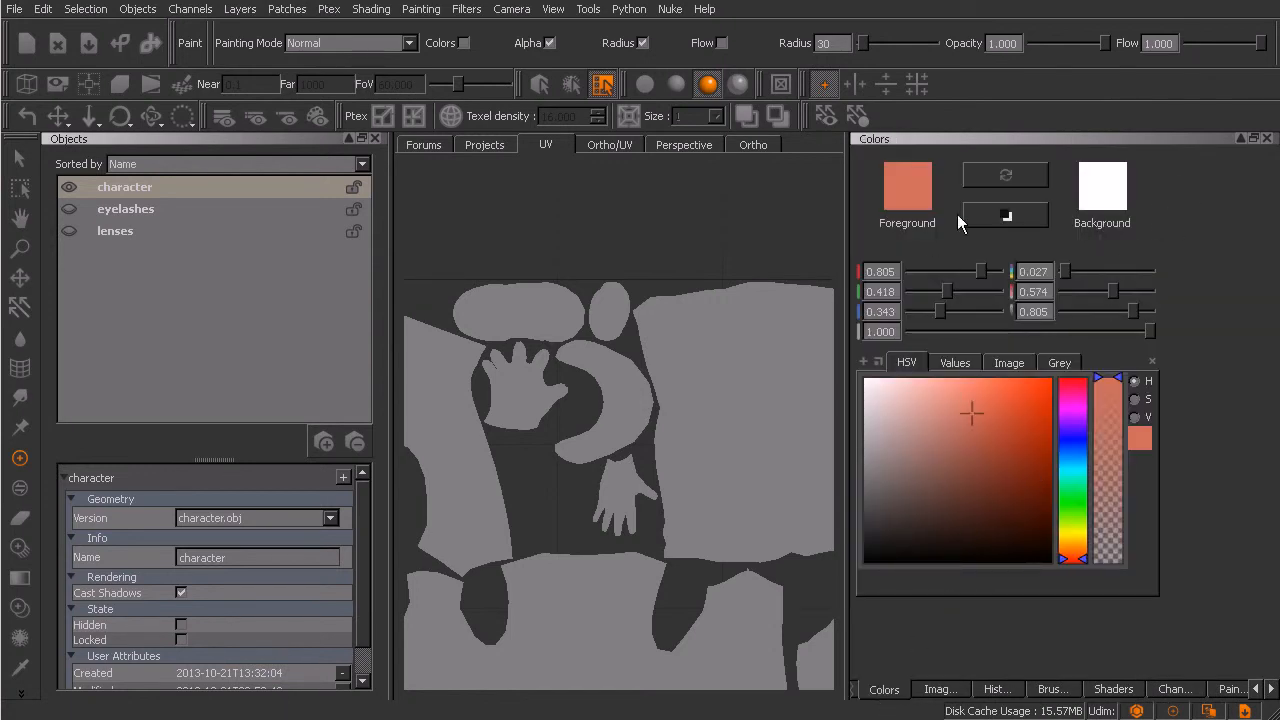
{"action": "left_click", "coordinate": [1266, 138]}
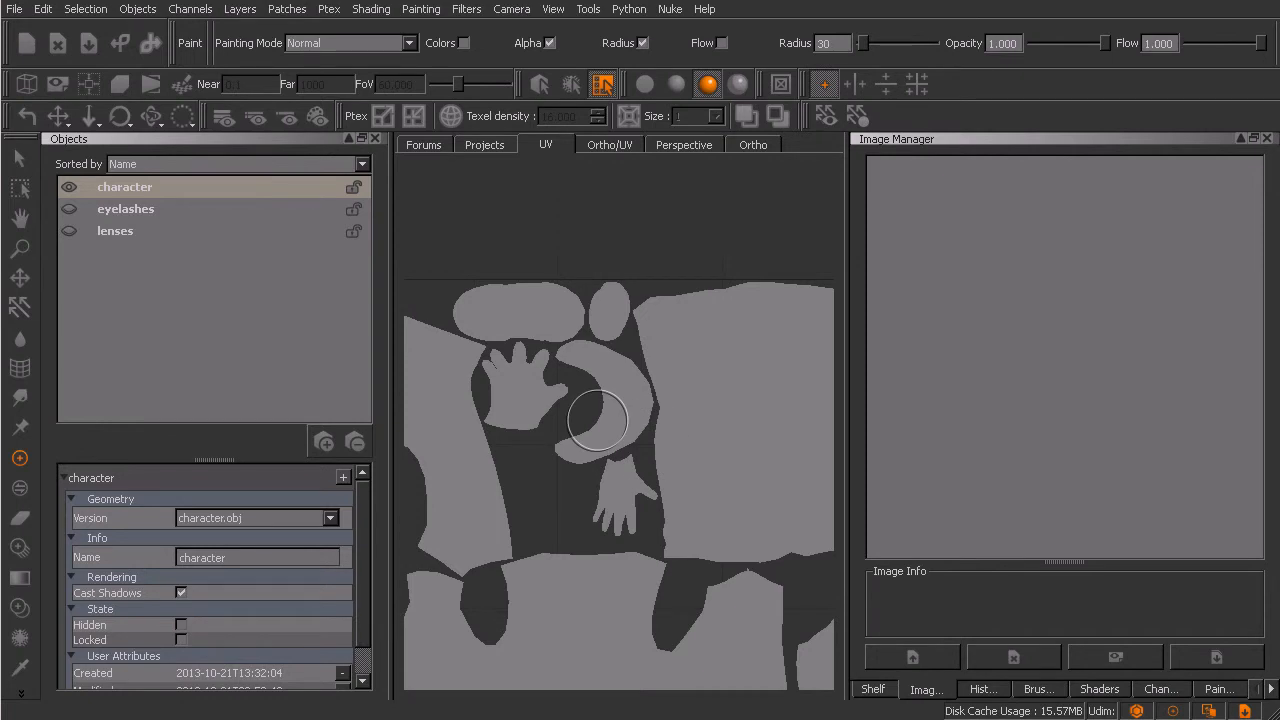
Step: Pick a pale beige foreground colour with an orange hue in the colour popup
{"action": "key", "text": "j"}
{"action": "left_click_drag", "start_coordinate": [520, 243], "coordinate": [458, 202]}
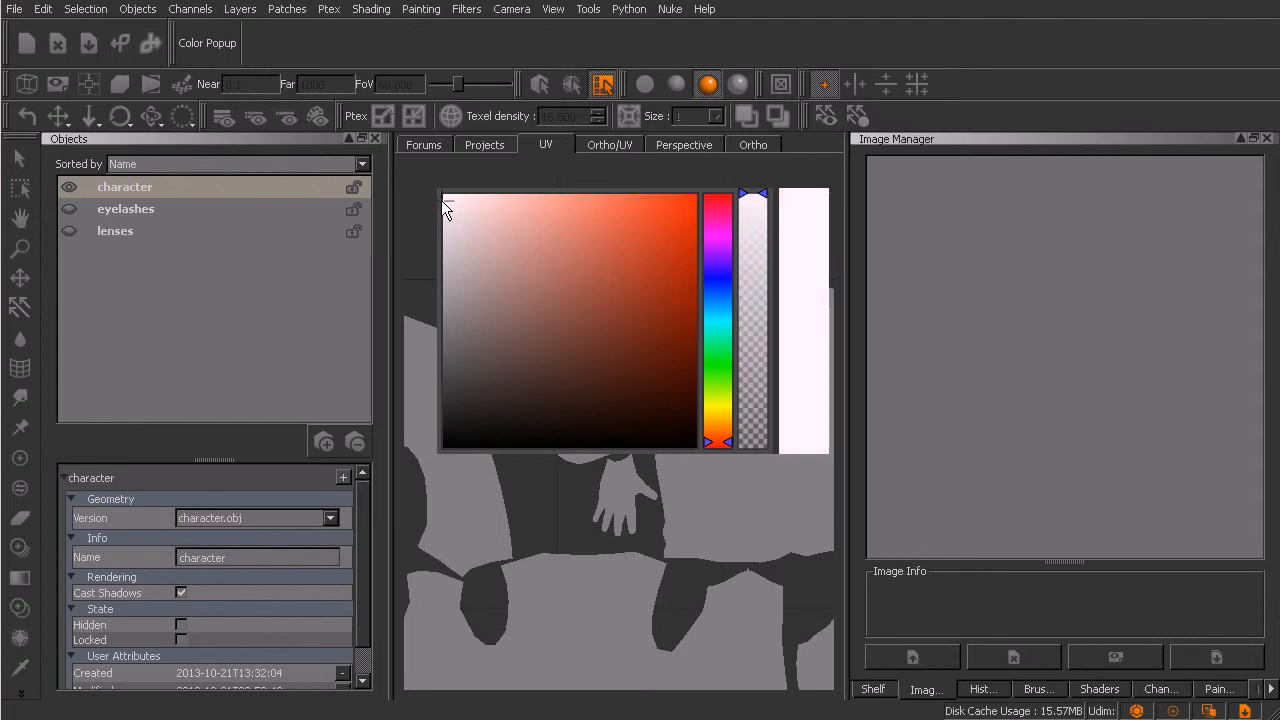
{"action": "left_click_drag", "start_coordinate": [718, 427], "coordinate": [718, 419]}
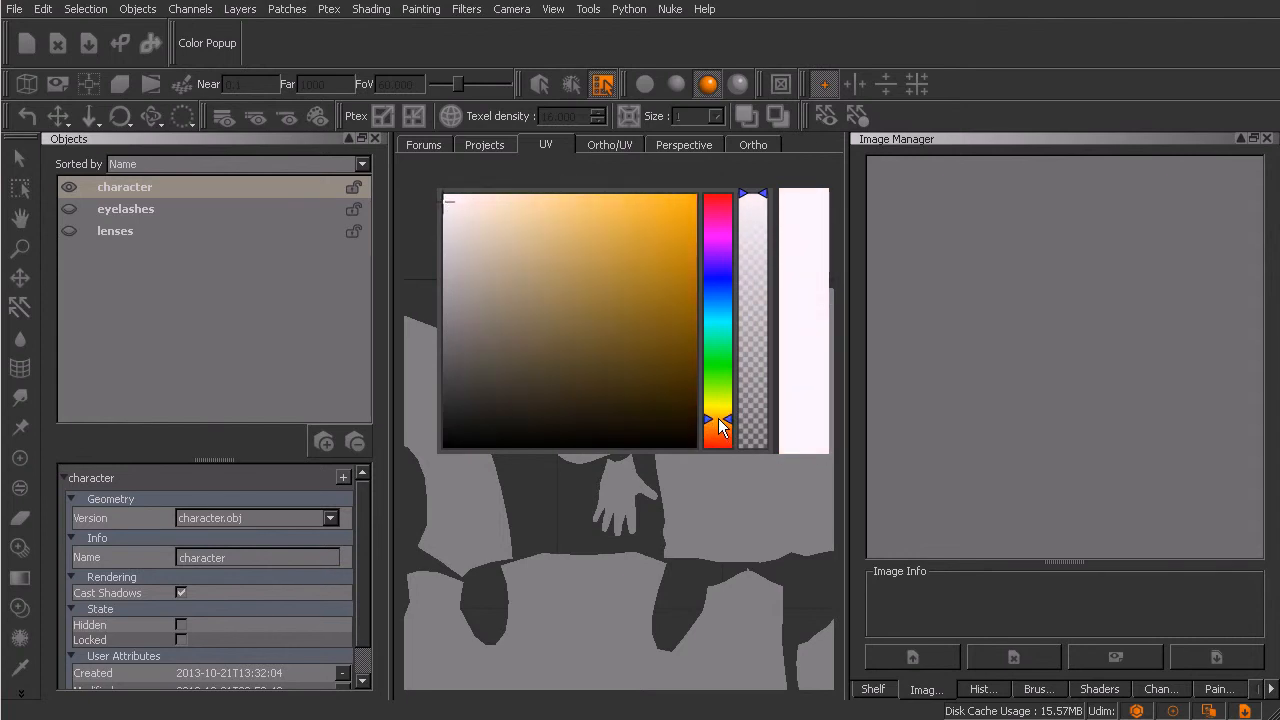
{"action": "left_click", "coordinate": [469, 216]}
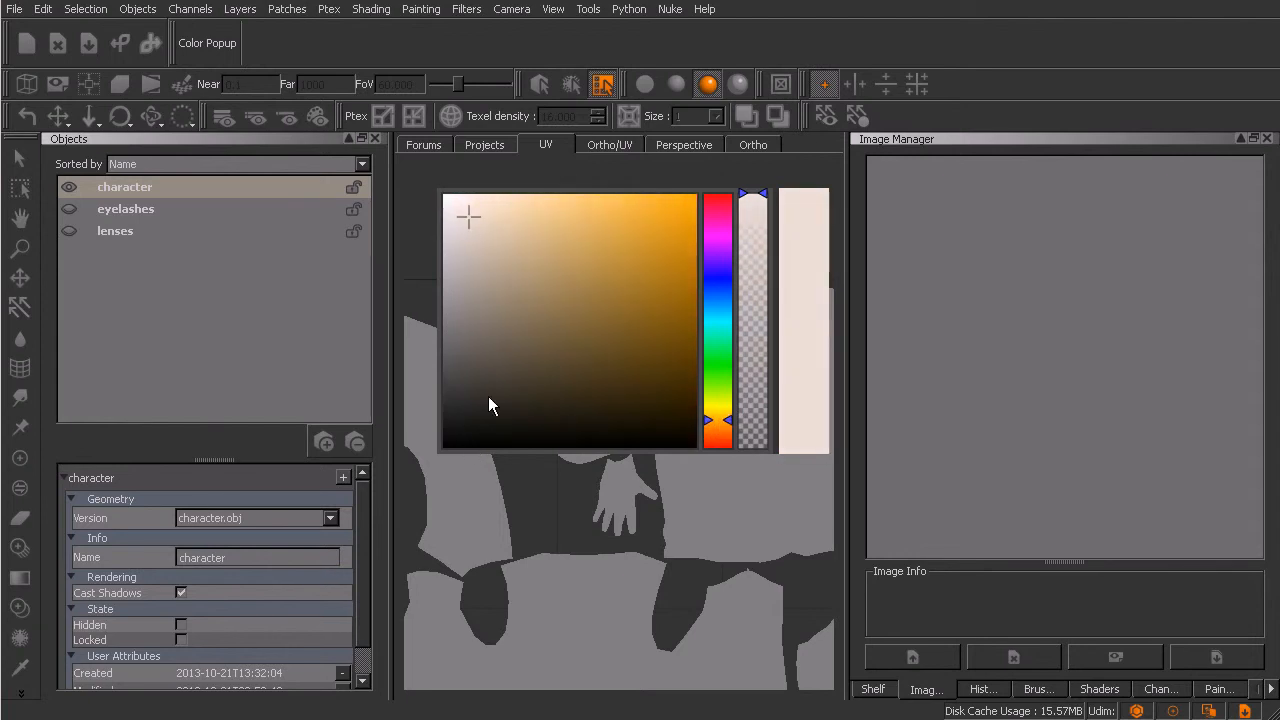
Step: Paint the undershirt's crescent-shaped UV shell in a slightly darker pale beige, with the brush's Alpha pressure turned off
{"action": "left_click", "coordinate": [467, 234]}
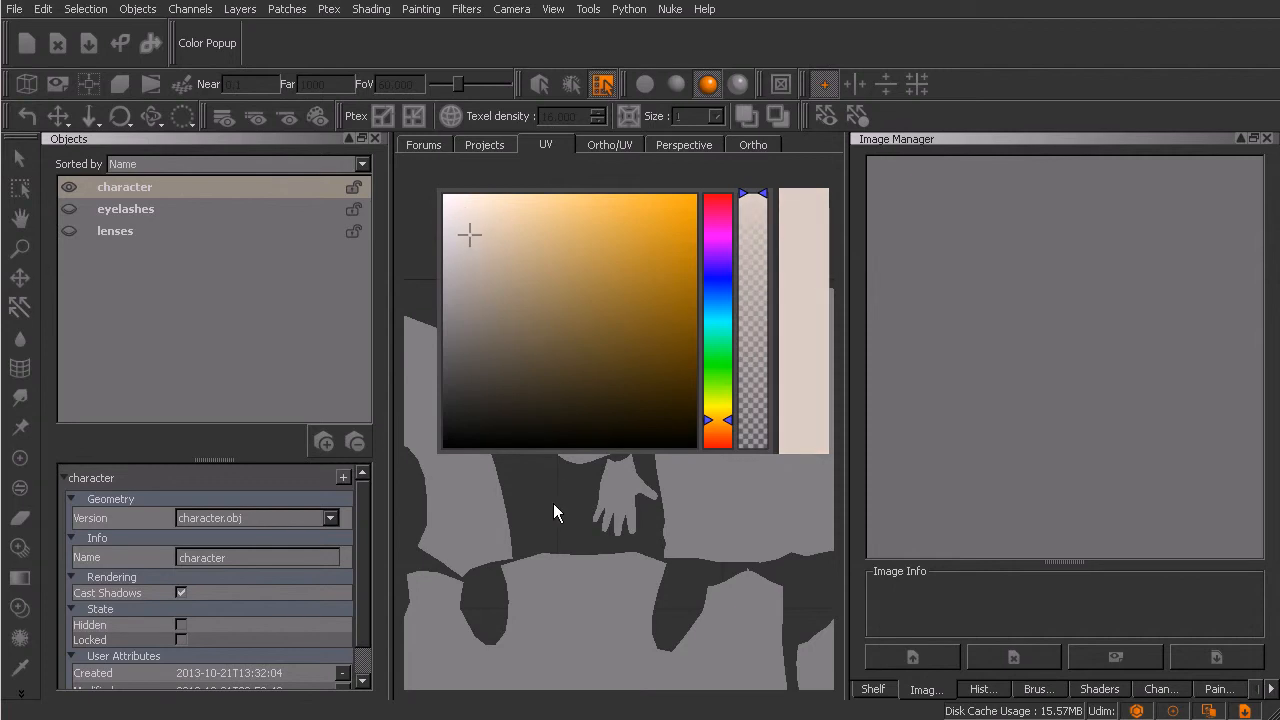
{"action": "key", "text": "p"}
{"action": "mouse_move", "coordinate": [606, 356]}
{"action": "left_mouse_down"}
{"action": "mouse_move", "coordinate": [571, 386]}
{"action": "mouse_move", "coordinate": [645, 372]}
{"action": "mouse_move", "coordinate": [660, 388]}
{"action": "left_mouse_up"}
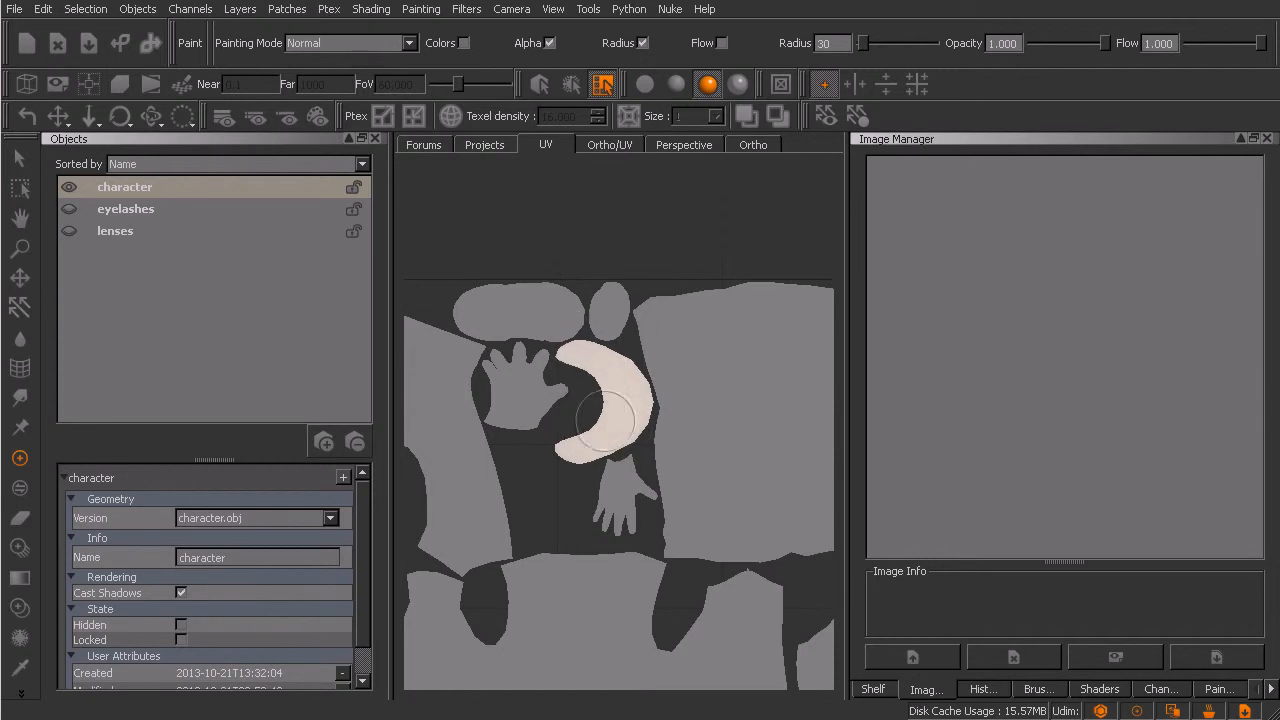
{"action": "left_click", "coordinate": [1037, 689]}
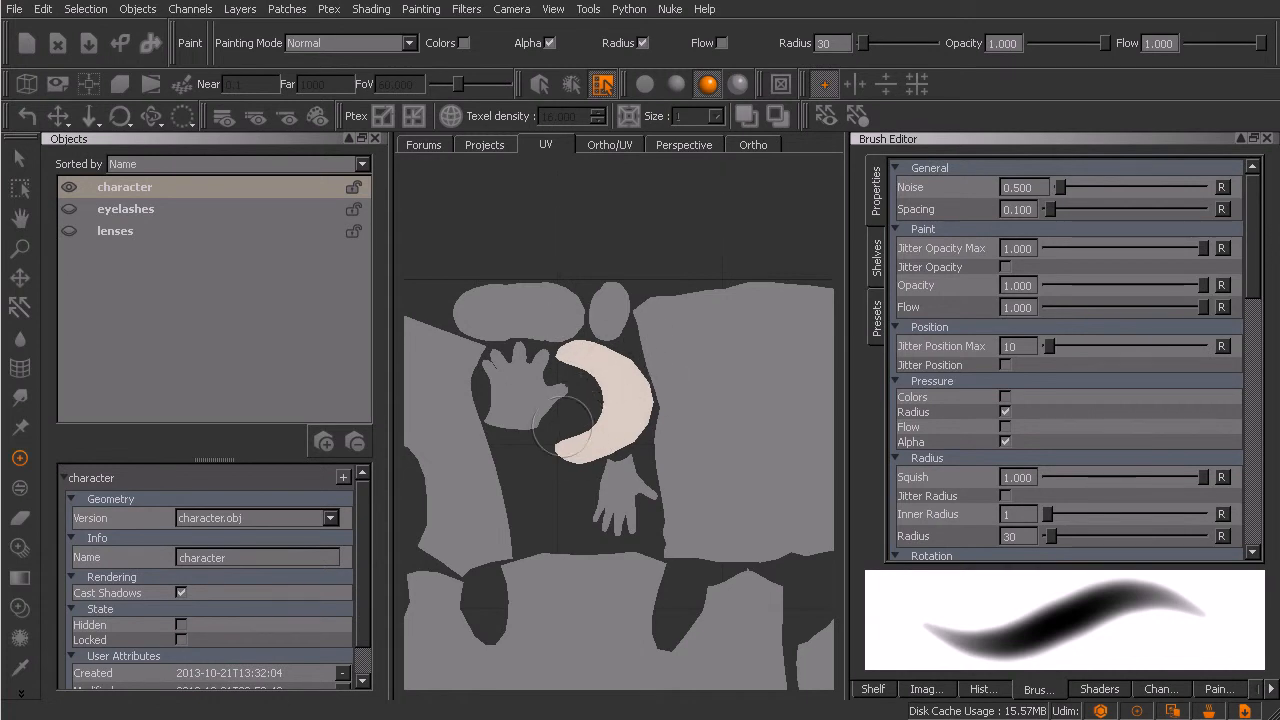
{"action": "left_click", "coordinate": [1005, 442]}
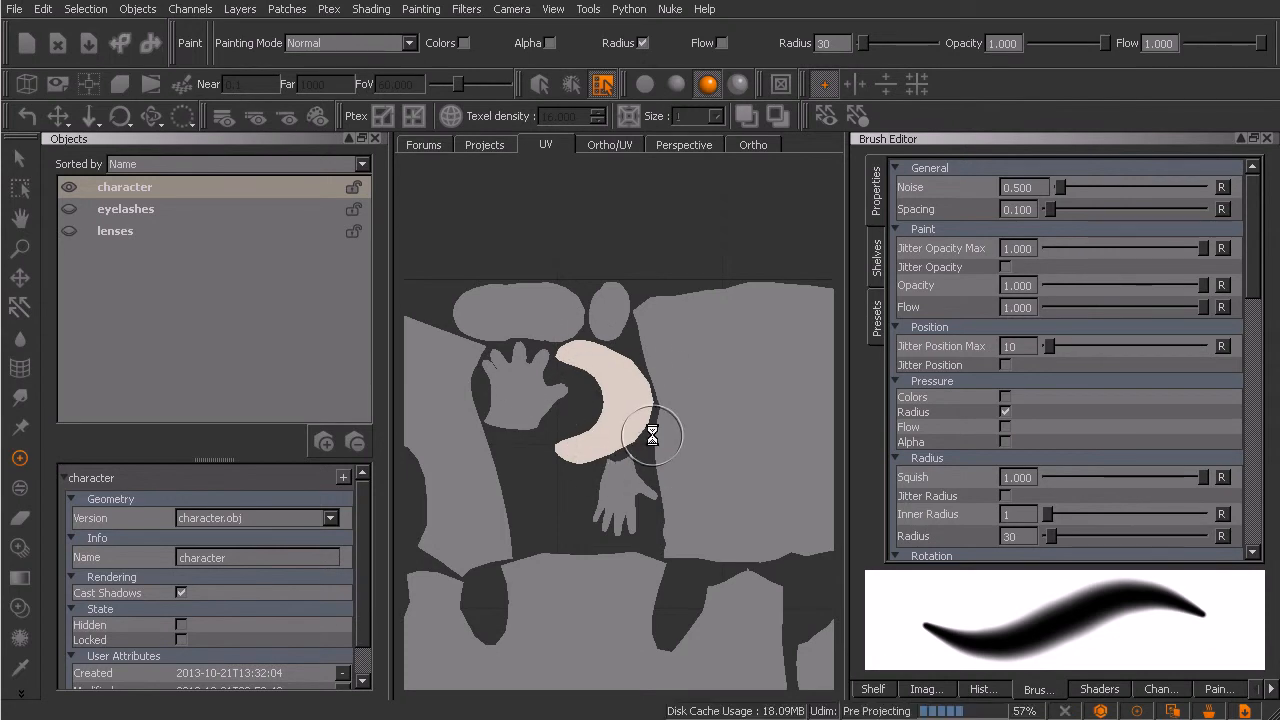
Step: Select the V-neck shirt worn over the undershirt on the 3D model in the Ortho view
{"action": "left_click", "coordinate": [753, 144]}
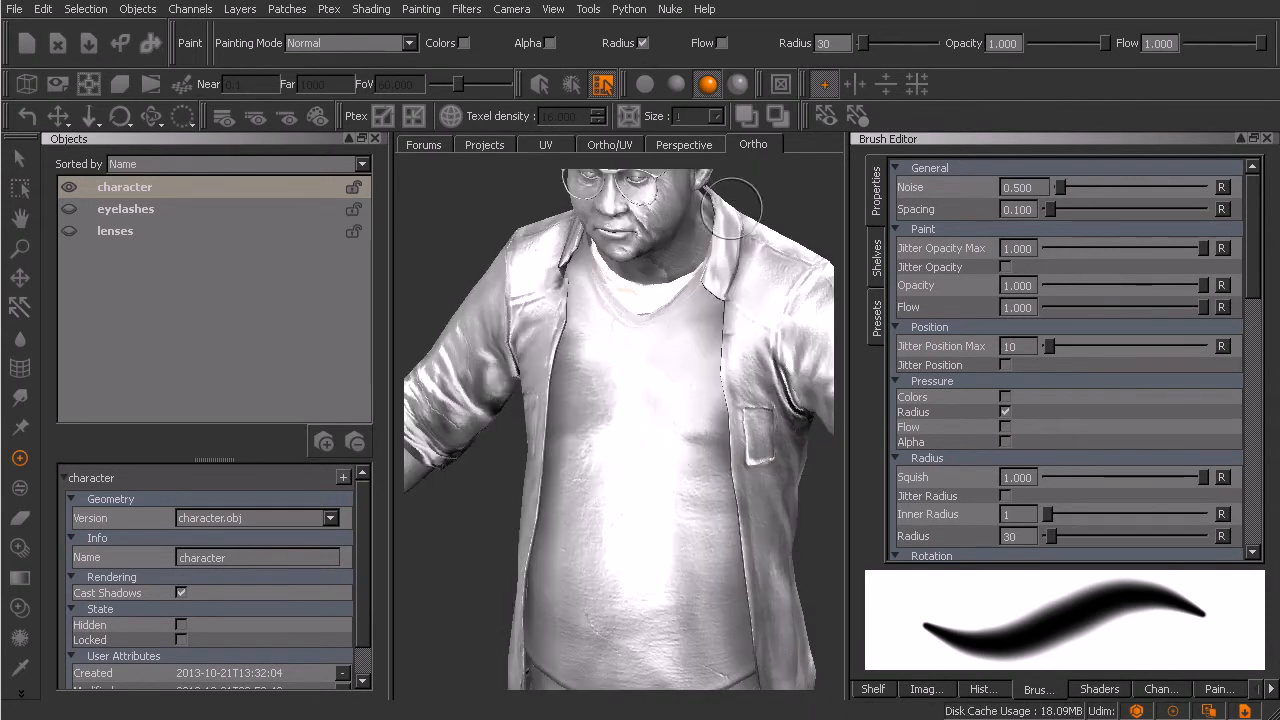
{"action": "scroll", "coordinate": [700, 445], "scroll_direction": "up", "scroll_amount": 3}
{"action": "left_click_drag", "start_coordinate": [717, 462], "coordinate": [632, 476], "text": "alt"}
{"action": "mouse_move", "coordinate": [637, 455]}
{"action": "left_mouse_down", "text": "alt"}
{"action": "mouse_move", "coordinate": [663, 463]}
{"action": "mouse_move", "coordinate": [677, 400]}
{"action": "mouse_move", "coordinate": [666, 380]}
{"action": "mouse_move", "coordinate": [669, 423]}
{"action": "mouse_move", "coordinate": [617, 352]}
{"action": "left_mouse_up", "text": "alt"}
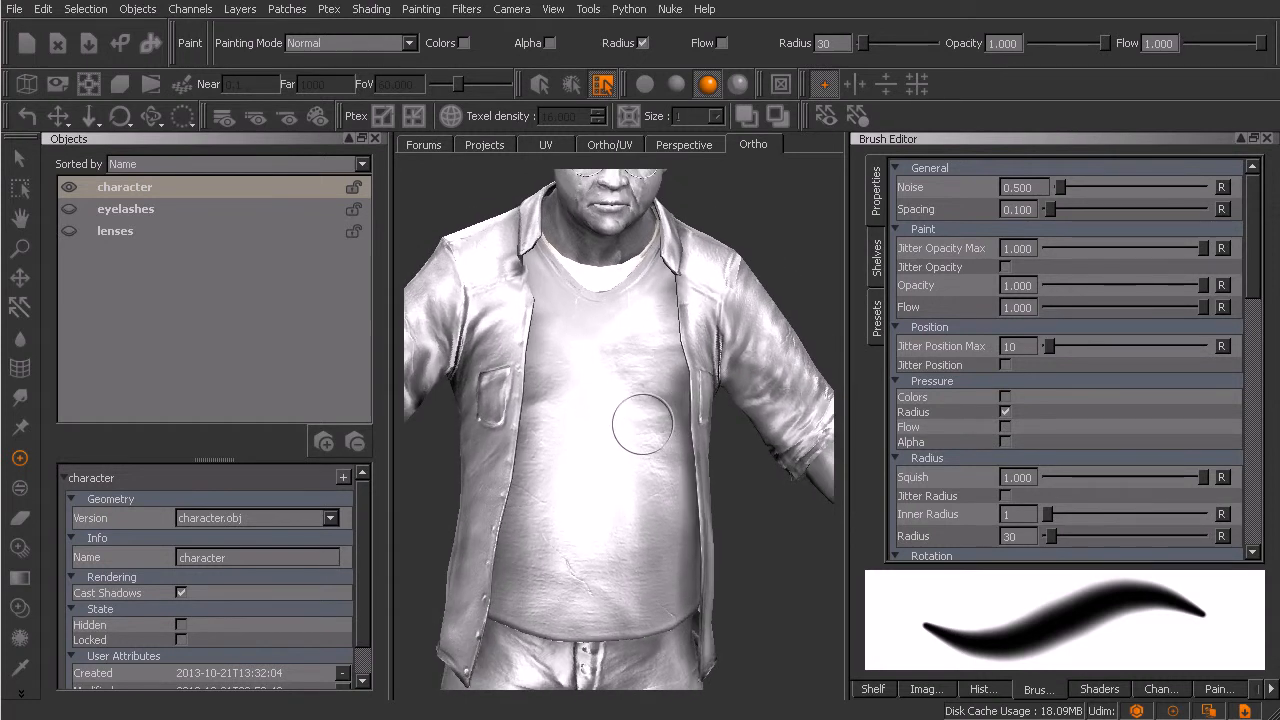
{"action": "key", "text": "s"}
{"action": "left_click", "coordinate": [642, 453]}
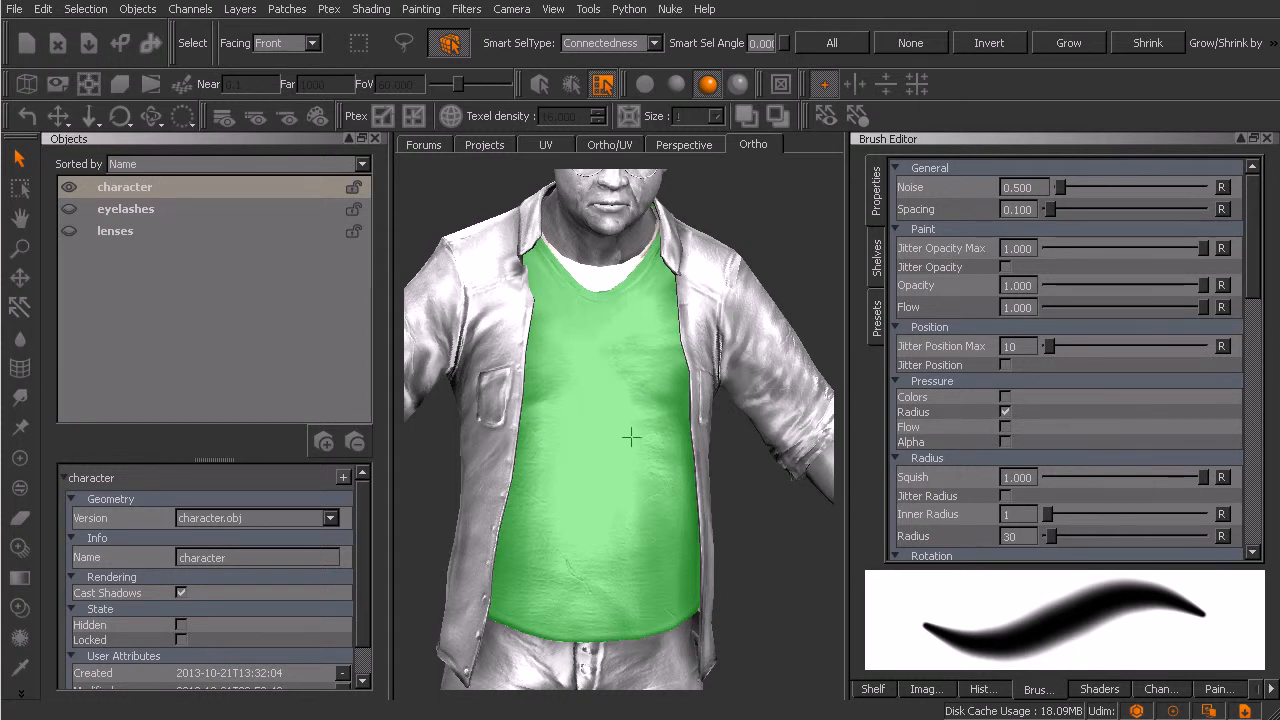
Step: Locate the selected V-neck shirt's shell in the UV view and frame it for painting
{"action": "key", "text": "p"}
{"action": "left_click", "coordinate": [547, 144]}
{"action": "key", "text": "s"}
{"action": "key", "text": "p"}
{"action": "mouse_move", "coordinate": [694, 468]}
{"action": "right_mouse_down", "text": "alt"}
{"action": "mouse_move", "coordinate": [628, 488]}
{"action": "mouse_move", "coordinate": [614, 508]}
{"action": "right_mouse_up", "text": "alt"}
{"action": "middle_click_drag", "start_coordinate": [612, 514], "coordinate": [755, 488], "text": "alt"}
{"action": "key", "text": "s"}
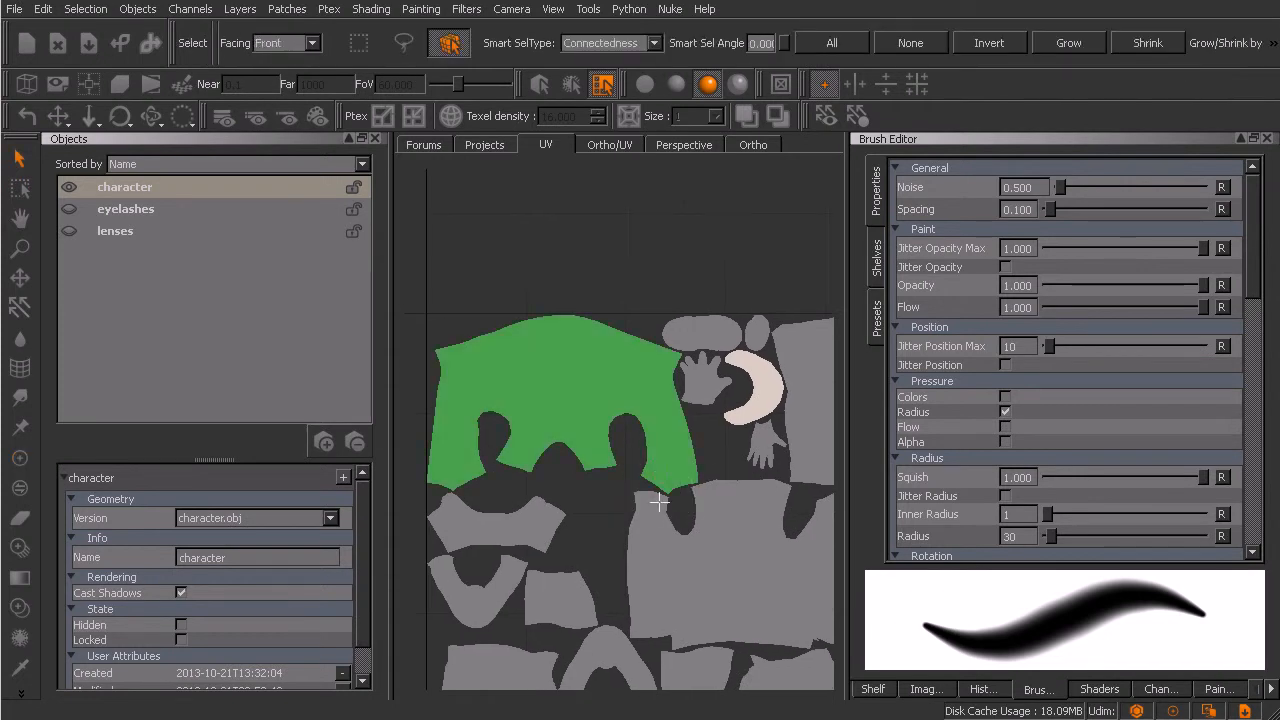
{"action": "key", "text": "p"}
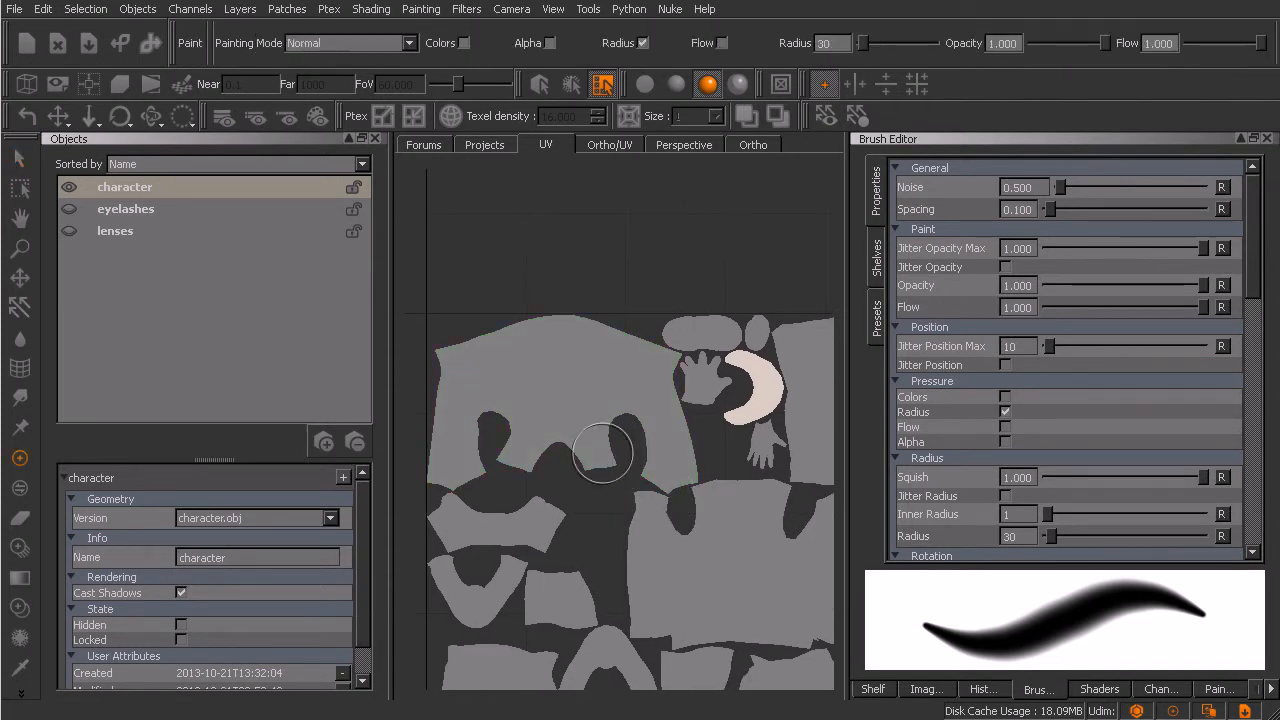
{"action": "right_click_drag", "start_coordinate": [543, 434], "coordinate": [580, 463], "text": "alt"}
{"action": "middle_click_drag", "start_coordinate": [580, 463], "coordinate": [681, 485], "text": "alt"}
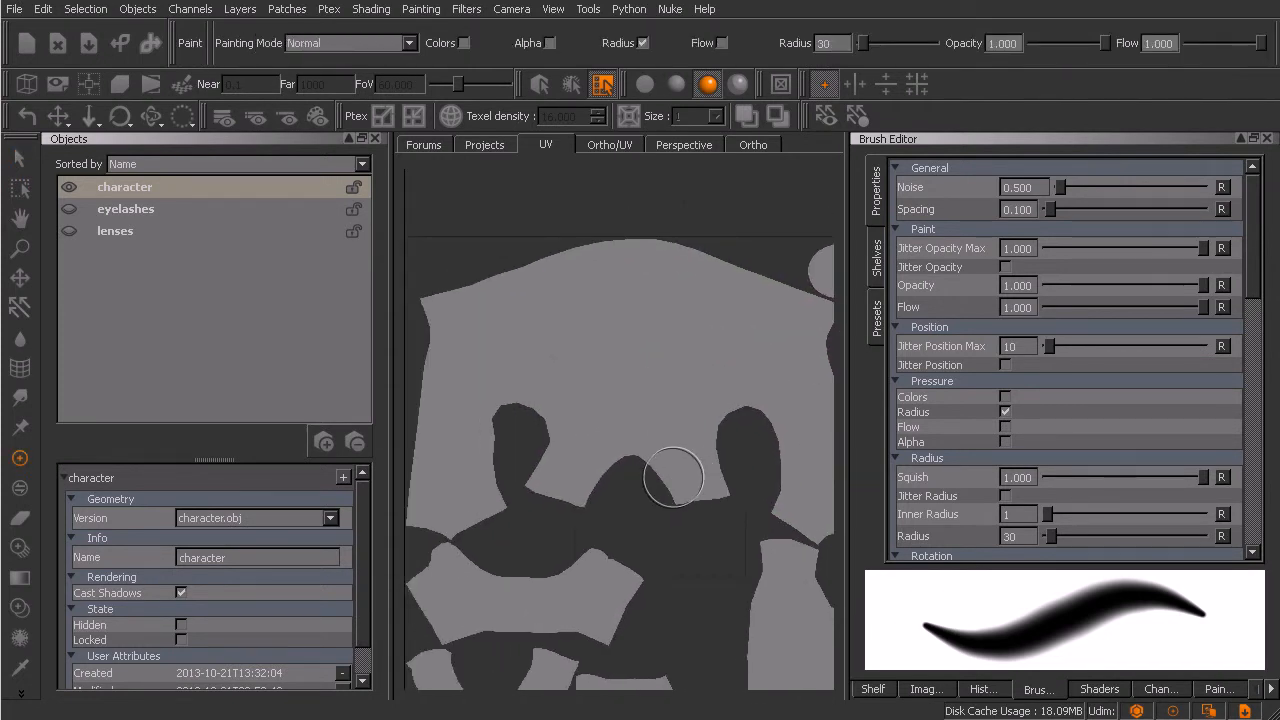
{"action": "right_click_drag", "start_coordinate": [686, 466], "coordinate": [663, 474], "text": "alt"}
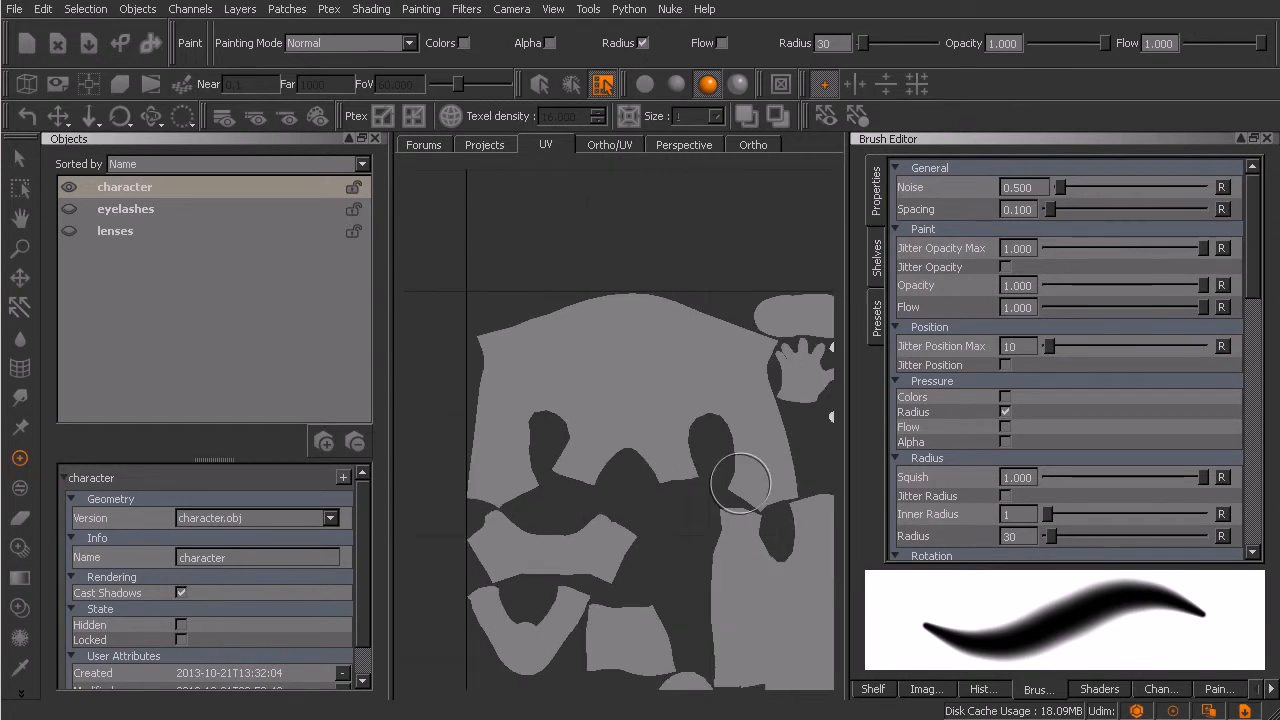
Step: Paint the whole V-neck shirt UV shell in a dark, muted brown and bake the paint
{"action": "key", "text": "c"}
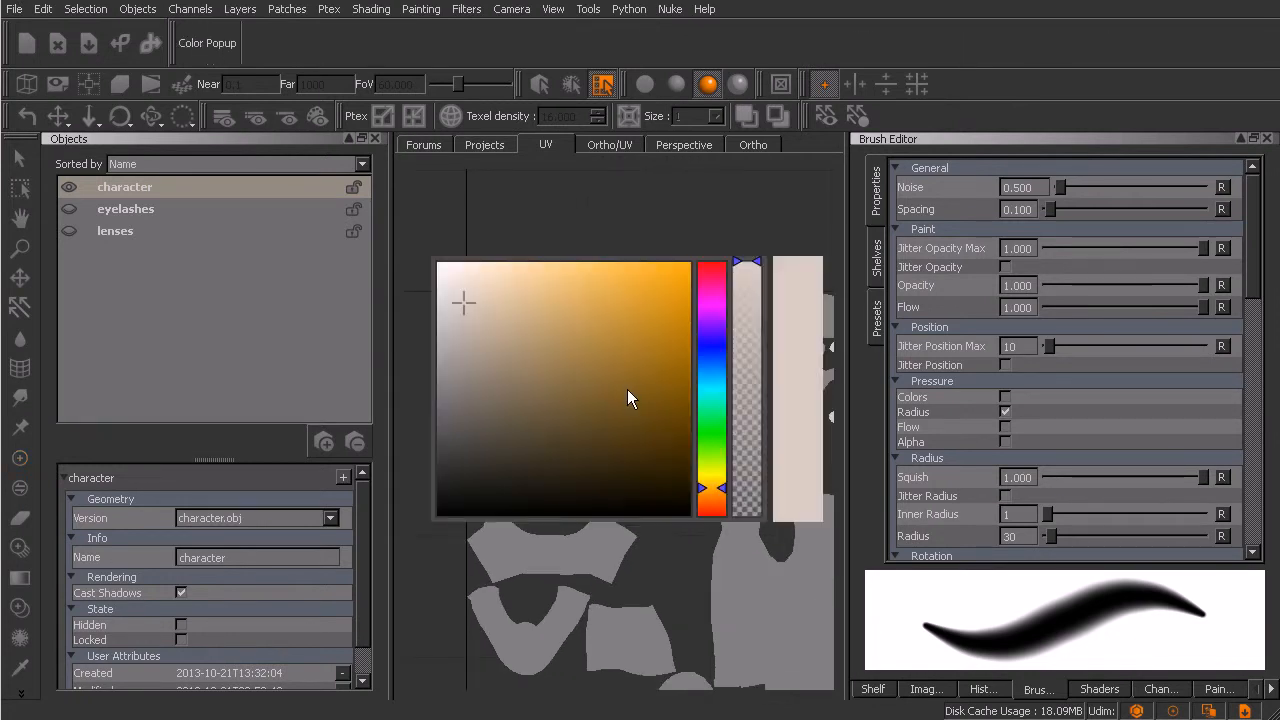
{"action": "left_click_drag", "start_coordinate": [509, 375], "coordinate": [512, 411]}
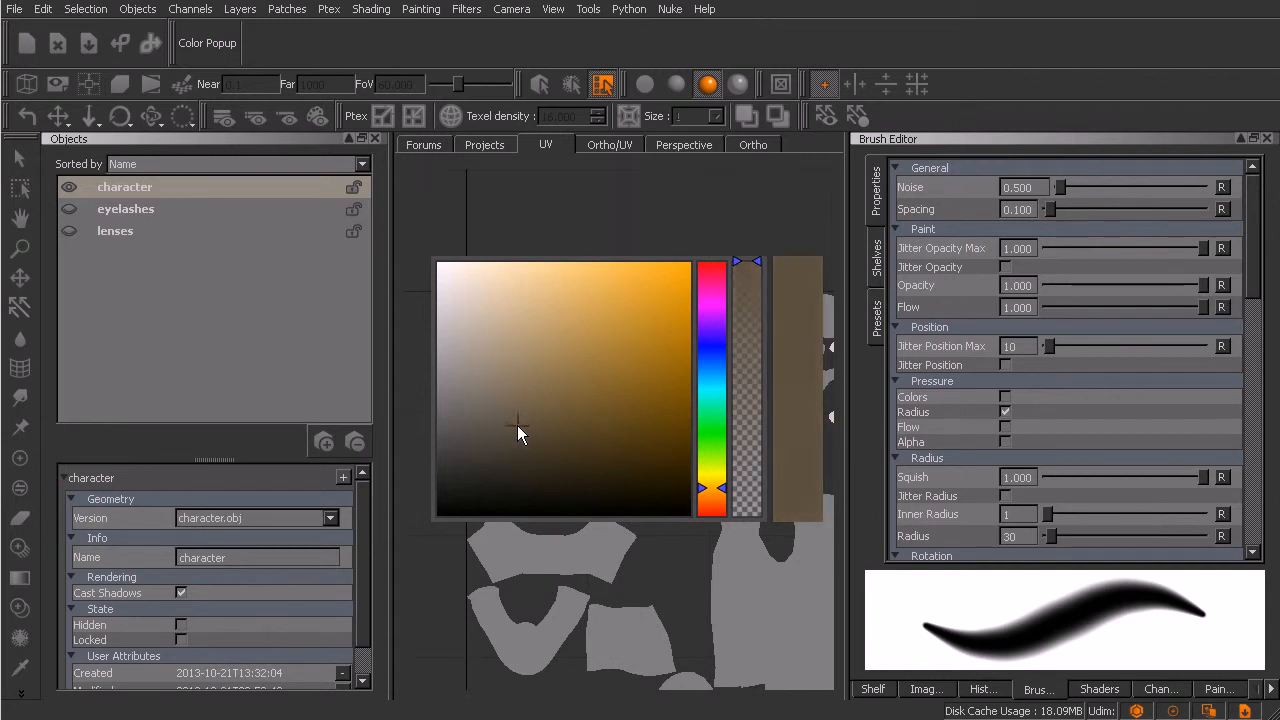
{"action": "mouse_move", "coordinate": [634, 448]}
{"action": "left_mouse_down"}
{"action": "mouse_move", "coordinate": [662, 378]}
{"action": "mouse_move", "coordinate": [636, 465]}
{"action": "left_mouse_up"}
{"action": "key", "text": "c"}
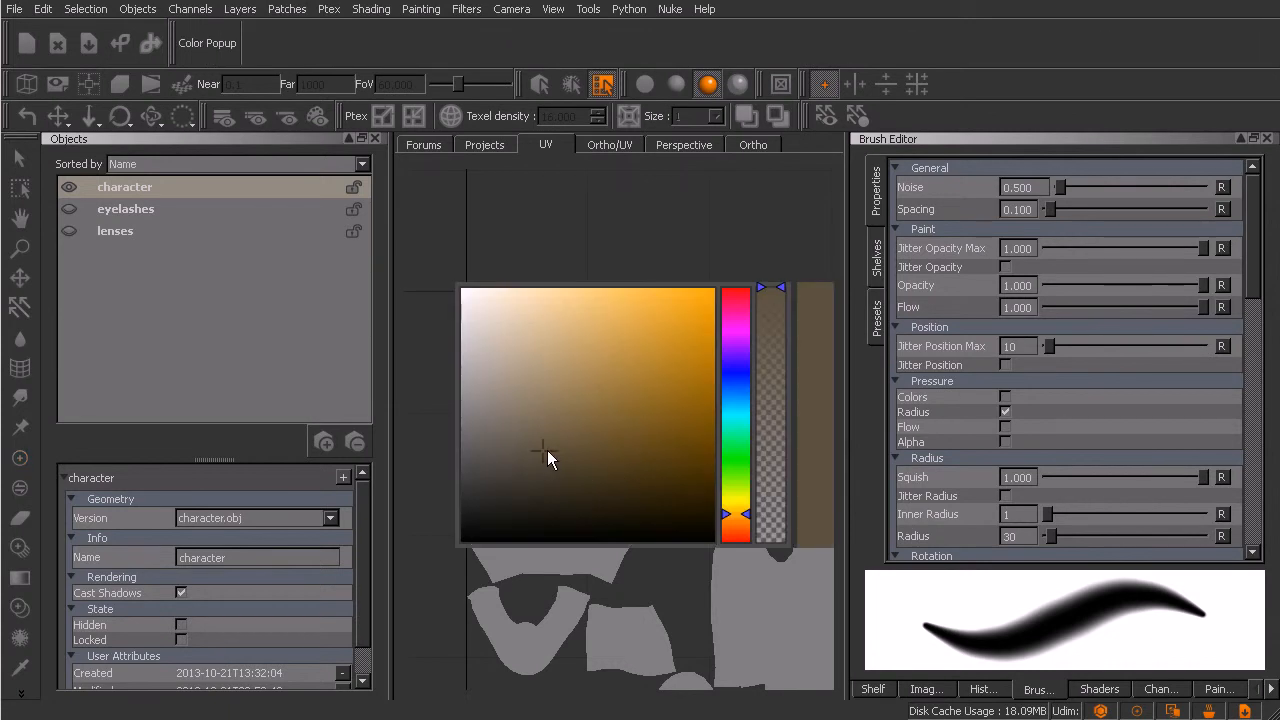
{"action": "left_click_drag", "start_coordinate": [744, 514], "coordinate": [745, 516]}
{"action": "mouse_move", "coordinate": [657, 423]}
{"action": "left_mouse_down"}
{"action": "mouse_move", "coordinate": [643, 400]}
{"action": "mouse_move", "coordinate": [651, 357]}
{"action": "mouse_move", "coordinate": [733, 352]}
{"action": "mouse_move", "coordinate": [663, 449]}
{"action": "mouse_move", "coordinate": [689, 486]}
{"action": "mouse_move", "coordinate": [785, 470]}
{"action": "mouse_move", "coordinate": [770, 380]}
{"action": "mouse_move", "coordinate": [655, 295]}
{"action": "mouse_move", "coordinate": [560, 462]}
{"action": "mouse_move", "coordinate": [551, 352]}
{"action": "mouse_move", "coordinate": [491, 371]}
{"action": "mouse_move", "coordinate": [463, 463]}
{"action": "mouse_move", "coordinate": [508, 266]}
{"action": "left_mouse_up"}
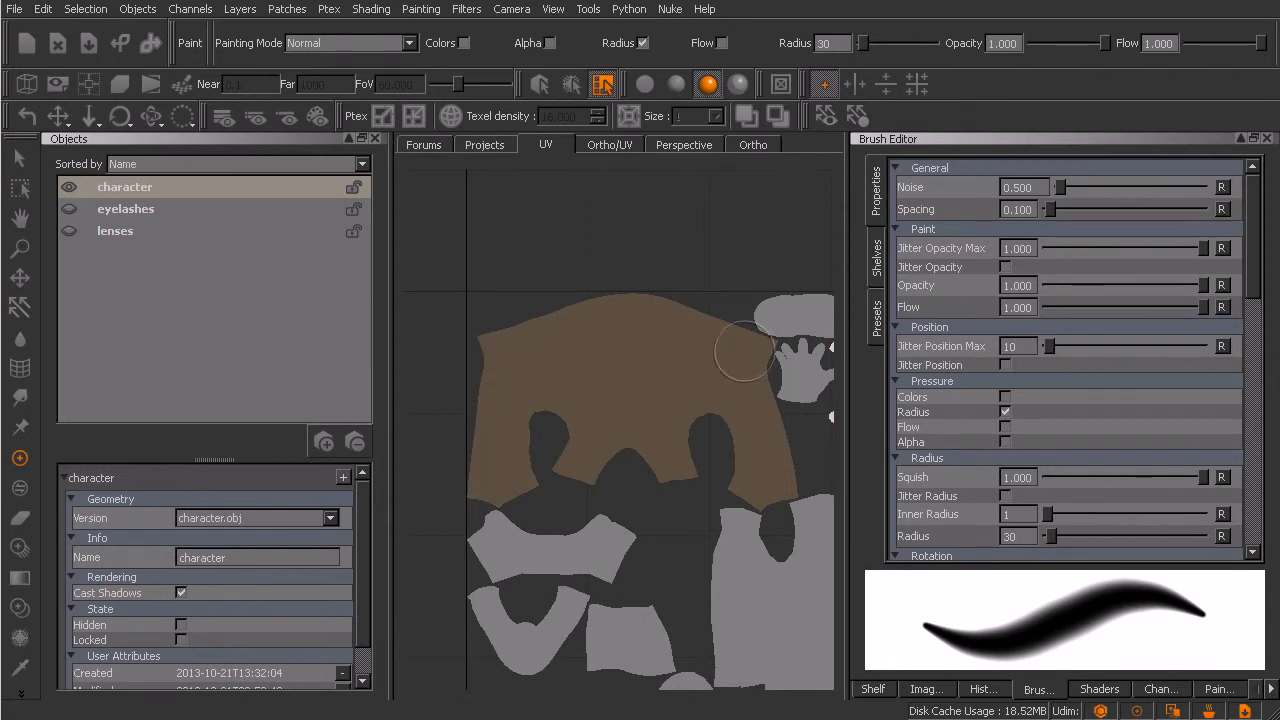
{"action": "key", "text": "b"}
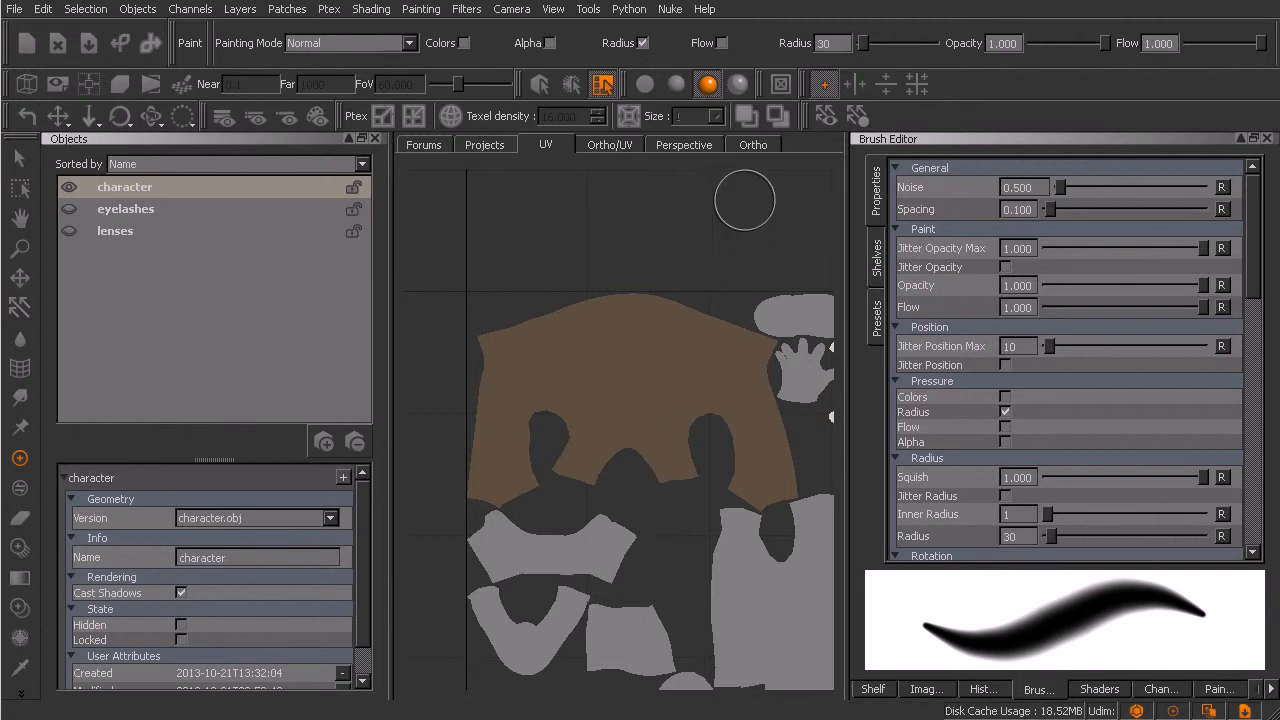
Step: Lower the Beckman shader's Specular to 0.265, judging the brown shirt on the model in the Ortho view
{"action": "left_click", "coordinate": [754, 146]}
{"action": "left_click_drag", "start_coordinate": [703, 486], "coordinate": [660, 491], "text": "alt"}
{"action": "middle_click_drag", "start_coordinate": [660, 491], "coordinate": [694, 460], "text": "alt"}
{"action": "right_click_drag", "start_coordinate": [694, 460], "coordinate": [663, 486], "text": "alt"}
{"action": "middle_click_drag", "start_coordinate": [663, 486], "coordinate": [664, 509], "text": "alt"}
{"action": "left_click_drag", "start_coordinate": [664, 509], "coordinate": [623, 514], "text": "alt"}
{"action": "right_click_drag", "start_coordinate": [606, 496], "coordinate": [650, 503], "text": "alt"}
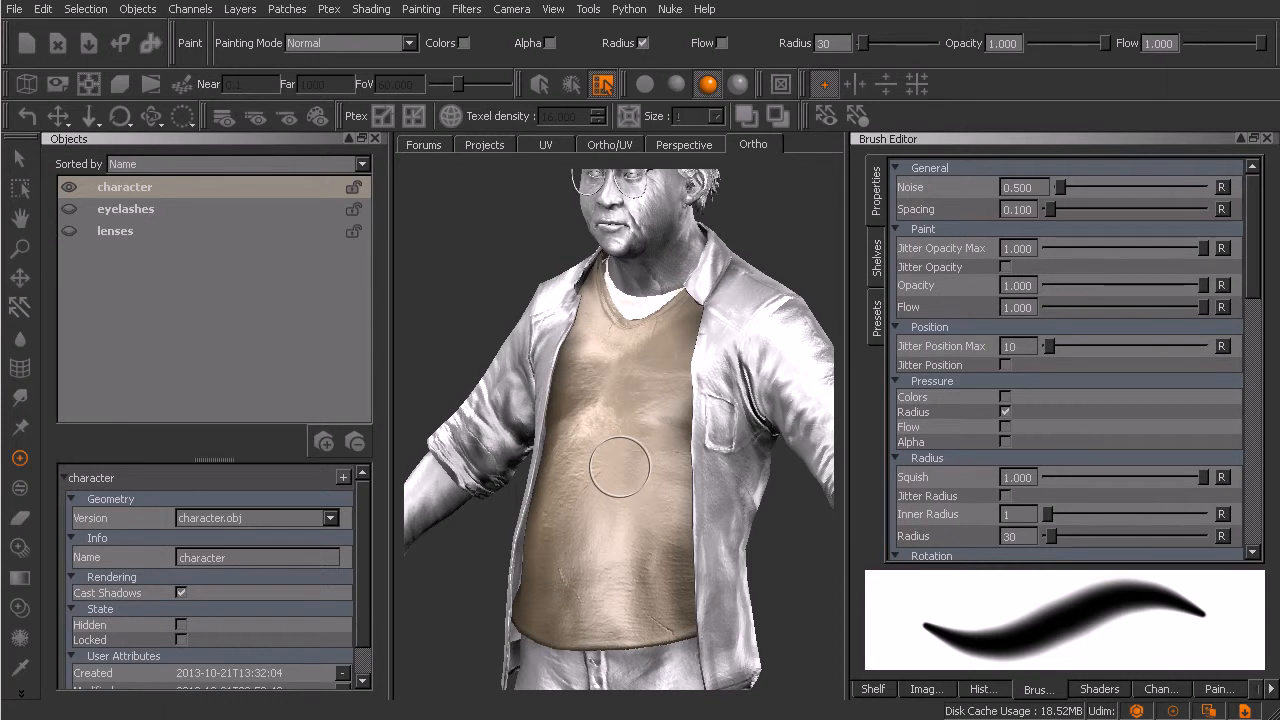
{"action": "left_click", "coordinate": [1100, 690]}
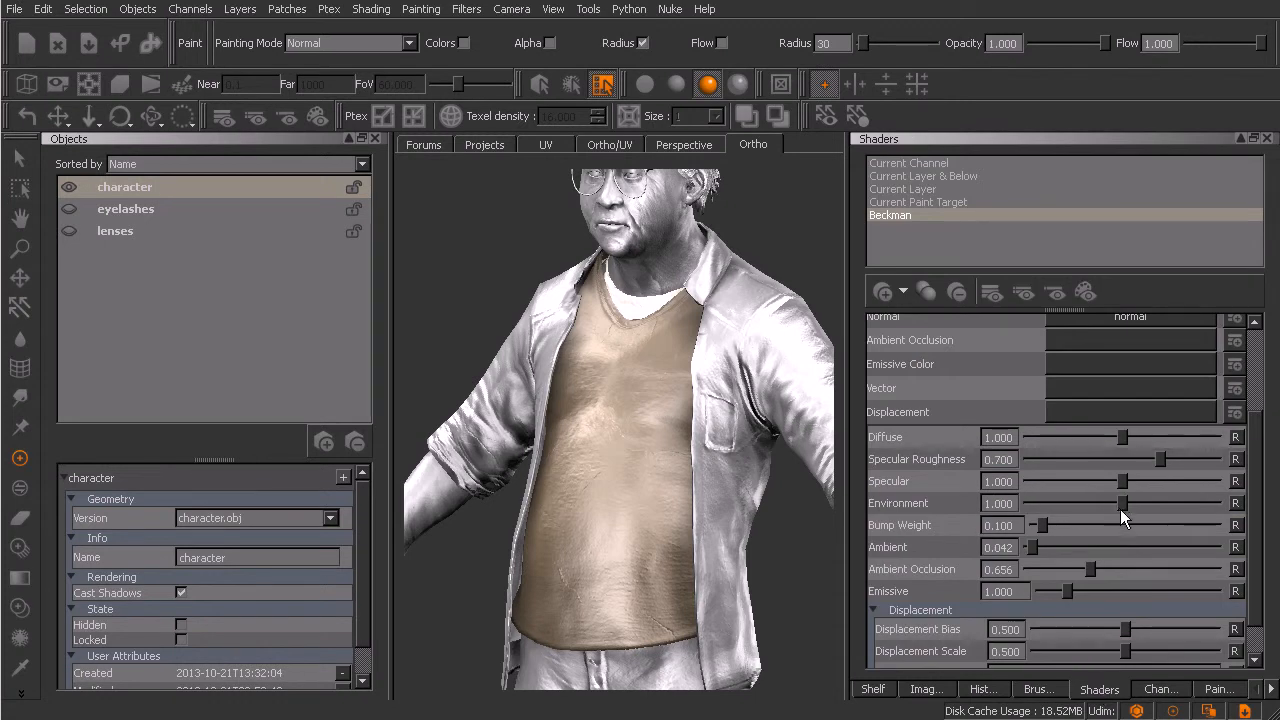
{"action": "left_click_drag", "start_coordinate": [1122, 481], "coordinate": [1050, 486]}
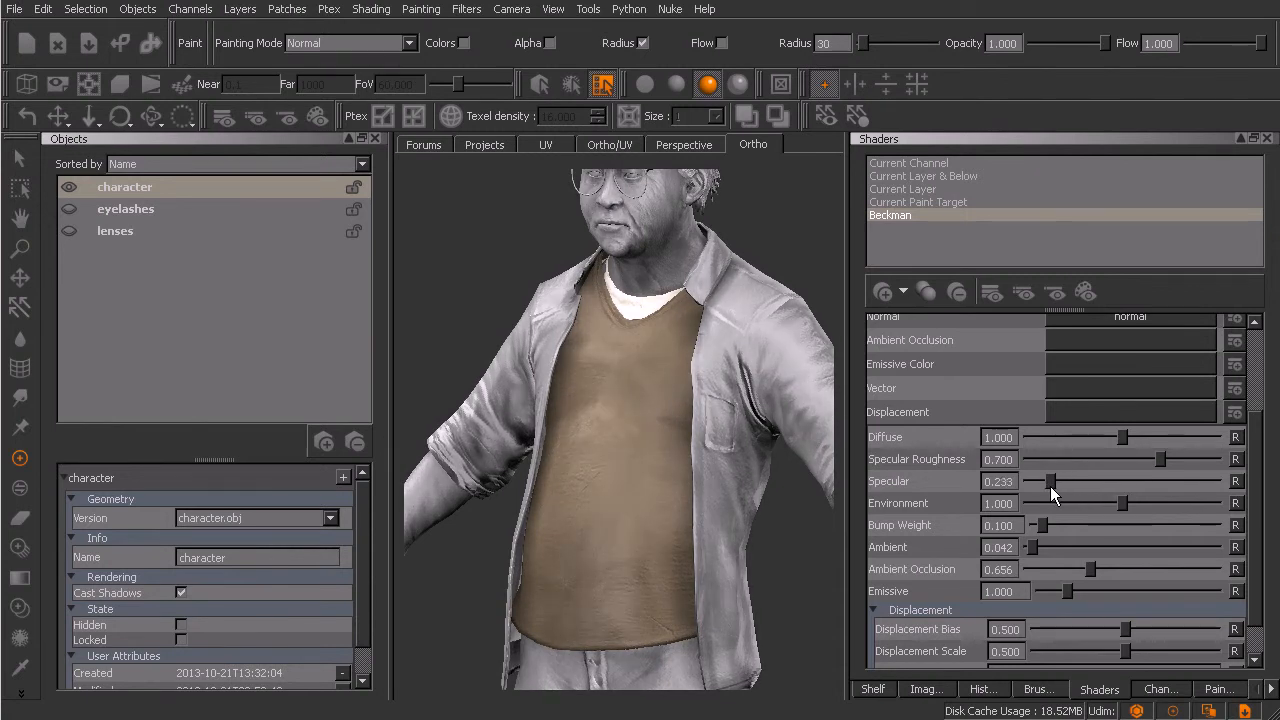
Step: Check the clothing's painted base colours under flat lighting and restore the previous lighting mode
{"action": "left_click", "coordinate": [644, 86]}
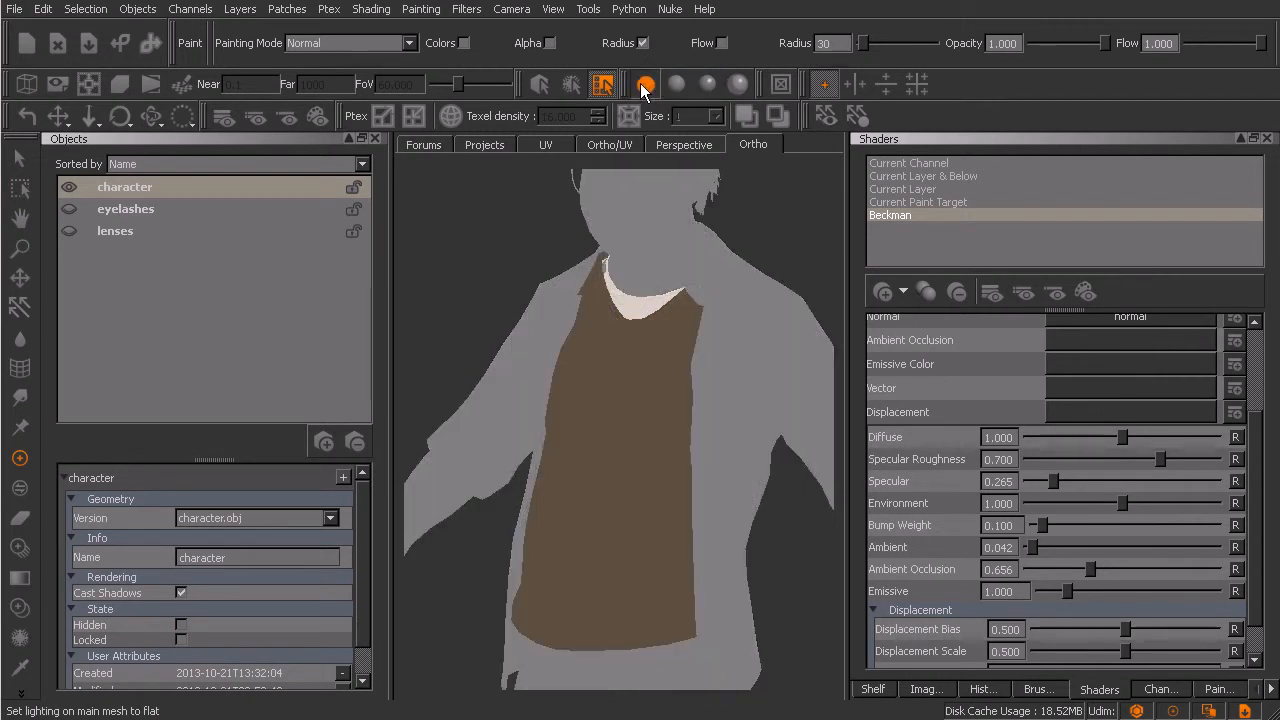
{"action": "mouse_move", "coordinate": [654, 360]}
{"action": "middle_mouse_down"}
{"action": "mouse_move", "coordinate": [657, 477]}
{"action": "mouse_move", "coordinate": [623, 449]}
{"action": "mouse_move", "coordinate": [737, 480]}
{"action": "mouse_move", "coordinate": [640, 488]}
{"action": "mouse_move", "coordinate": [713, 485]}
{"action": "mouse_move", "coordinate": [686, 471]}
{"action": "mouse_move", "coordinate": [683, 491]}
{"action": "mouse_move", "coordinate": [666, 477]}
{"action": "middle_mouse_up"}
{"action": "left_click_drag", "start_coordinate": [705, 496], "coordinate": [638, 497], "text": "alt"}
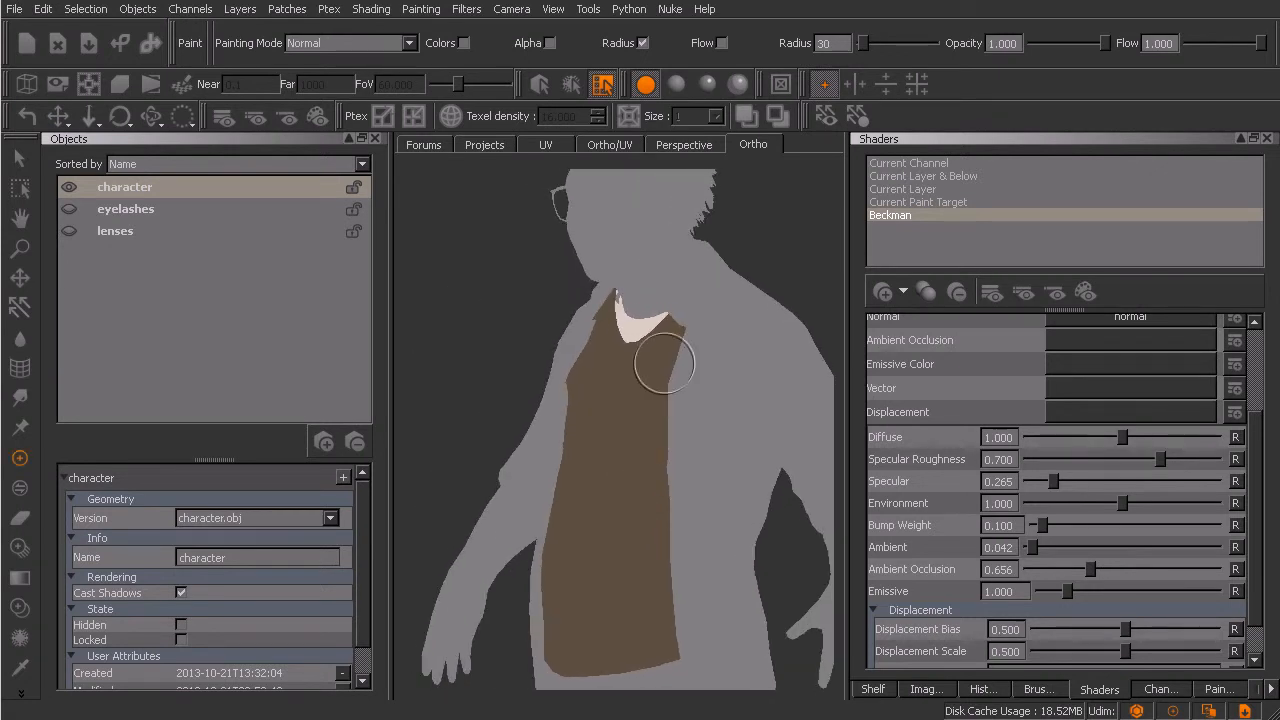
{"action": "left_click", "coordinate": [708, 85]}
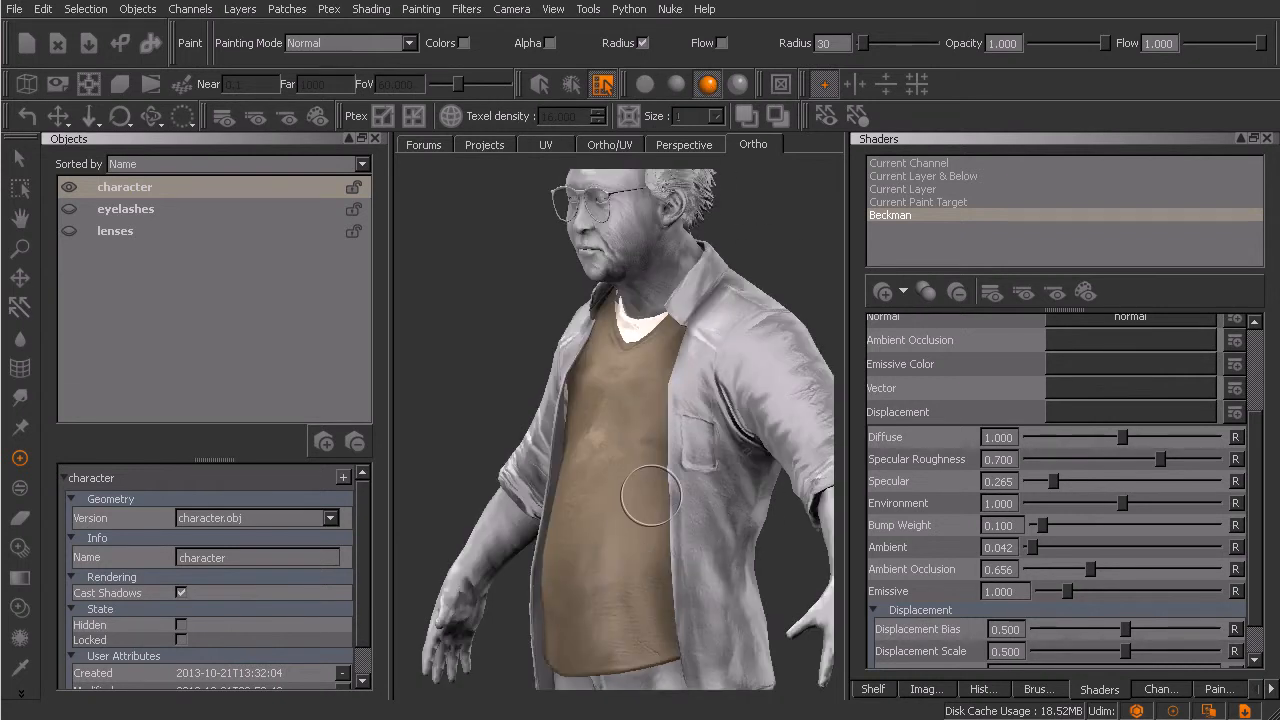
Step: Examine the undershirt and brown shirt on the character from several angles and distances
{"action": "mouse_move", "coordinate": [650, 500]}
{"action": "left_mouse_down", "text": "alt"}
{"action": "mouse_move", "coordinate": [606, 514]}
{"action": "mouse_move", "coordinate": [694, 514]}
{"action": "mouse_move", "coordinate": [663, 517]}
{"action": "mouse_move", "coordinate": [660, 490]}
{"action": "left_mouse_up", "text": "alt"}
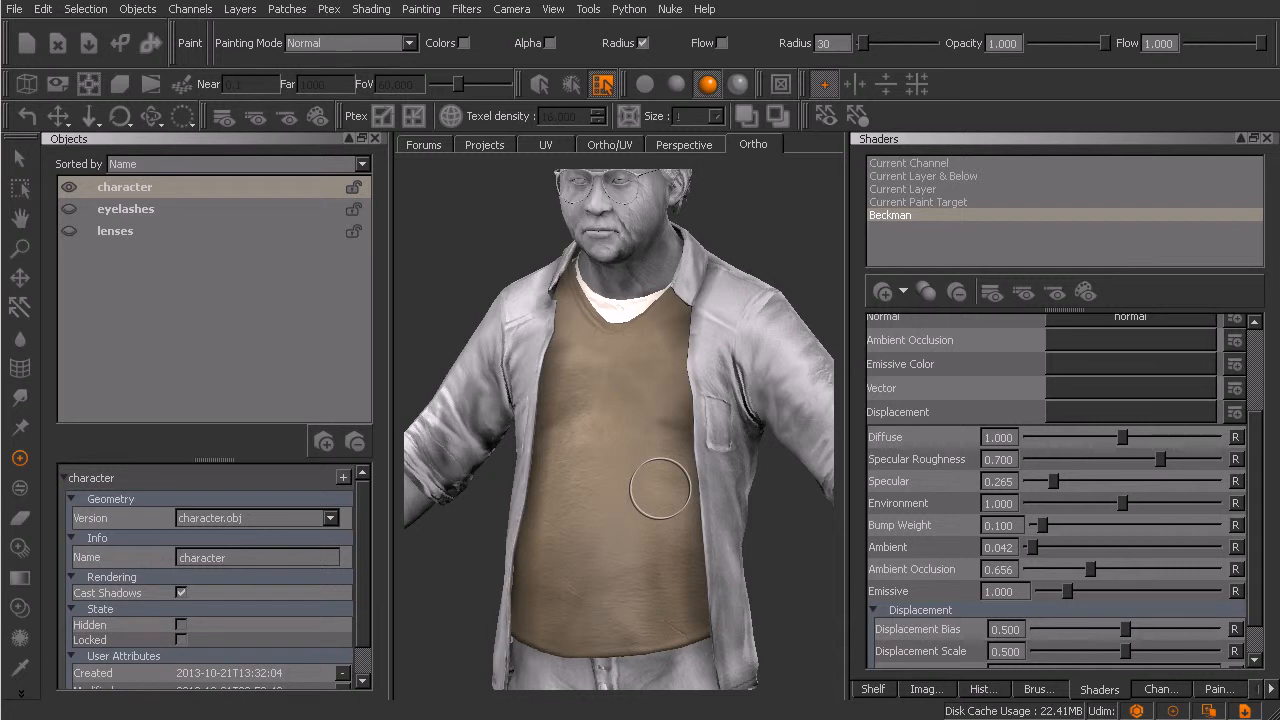
{"action": "middle_click_drag", "start_coordinate": [694, 474], "coordinate": [677, 486], "text": "alt"}
{"action": "right_click_drag", "start_coordinate": [677, 486], "coordinate": [627, 498], "text": "alt"}
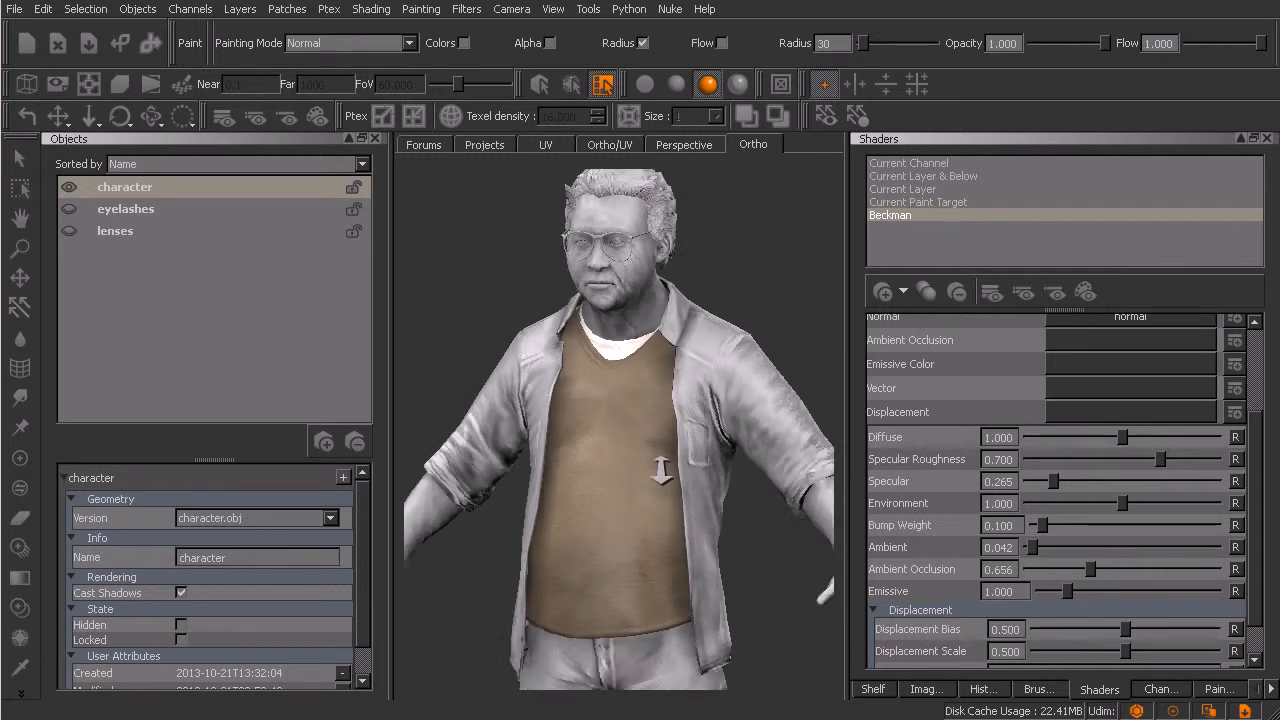
{"action": "middle_click_drag", "start_coordinate": [636, 496], "coordinate": [616, 483], "text": "alt"}
{"action": "left_click_drag", "start_coordinate": [634, 503], "coordinate": [672, 498], "text": "alt"}
{"action": "middle_click_drag", "start_coordinate": [638, 506], "coordinate": [643, 480], "text": "alt"}
{"action": "left_click_drag", "start_coordinate": [672, 486], "coordinate": [651, 486], "text": "alt"}
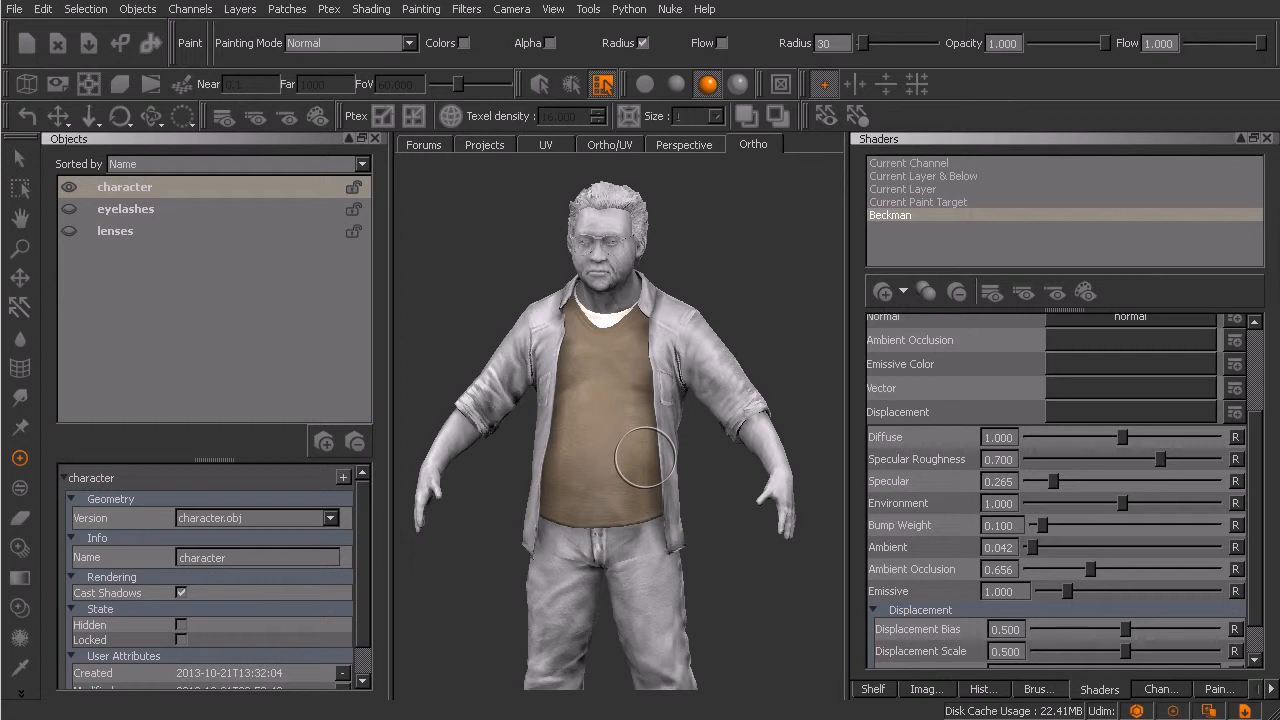
{"action": "mouse_move", "coordinate": [675, 455]}
{"action": "left_mouse_down", "text": "alt"}
{"action": "mouse_move", "coordinate": [634, 449]}
{"action": "mouse_move", "coordinate": [664, 454]}
{"action": "mouse_move", "coordinate": [640, 431]}
{"action": "left_mouse_up", "text": "alt"}
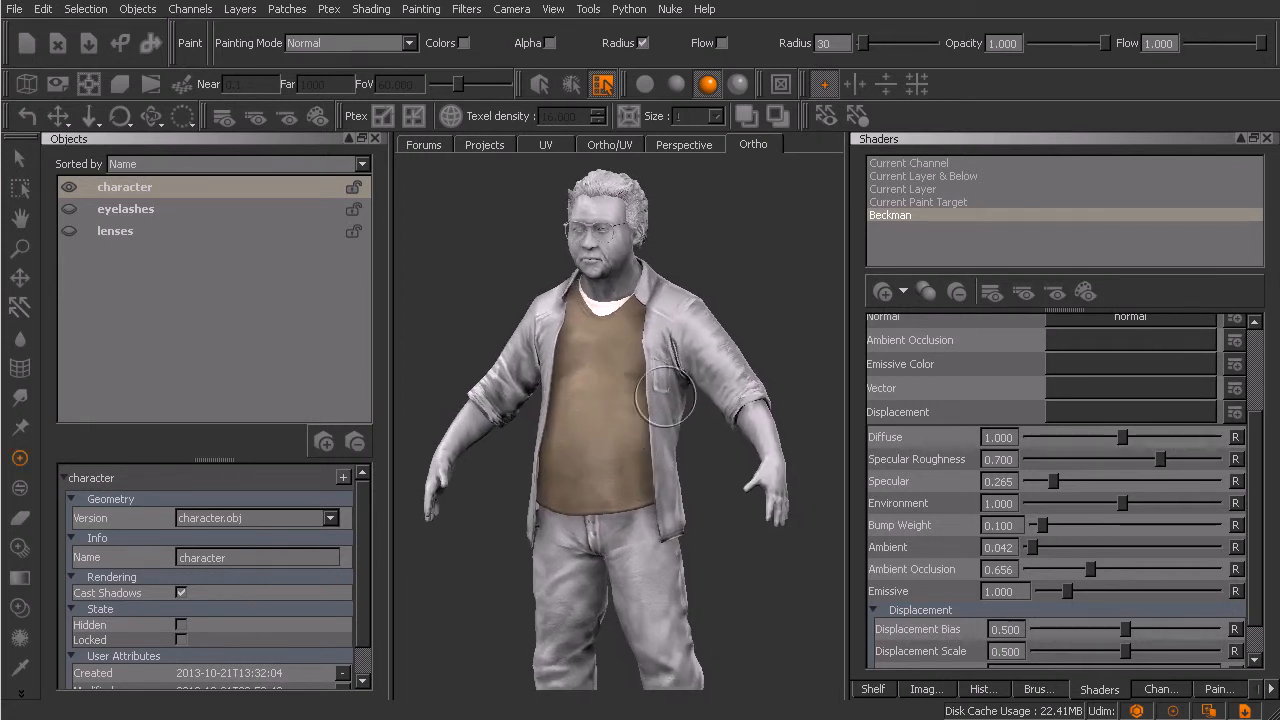
{"action": "scroll", "coordinate": [592, 386], "scroll_direction": "up", "scroll_amount": 5}
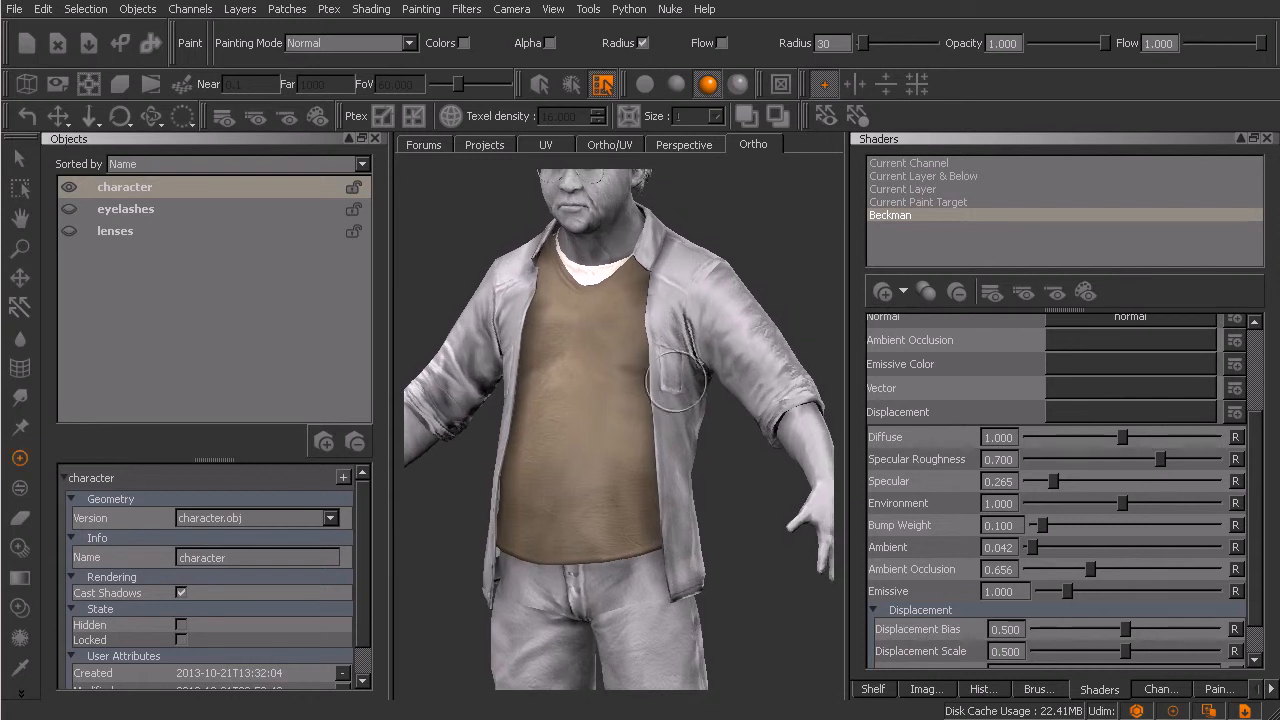
Step: Select the open overshirt's body together with the character's left sleeve and the shoulder yoke with its collar
{"action": "key", "text": "s"}
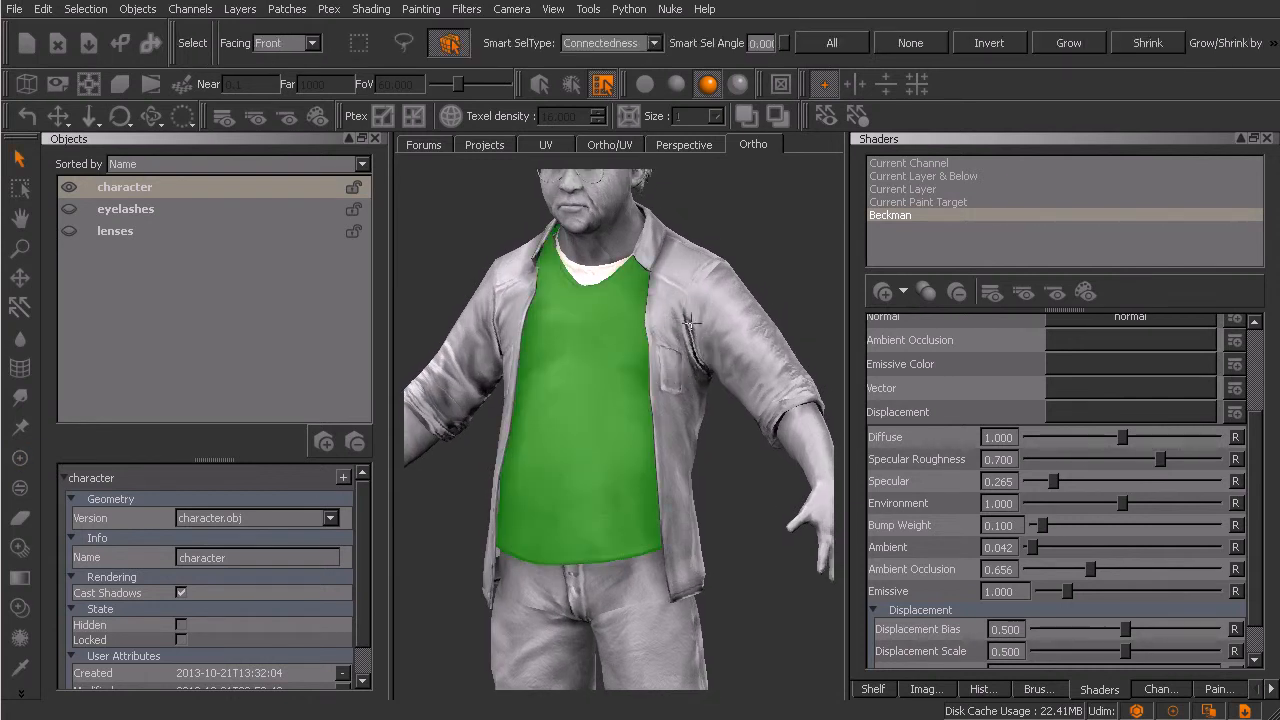
{"action": "left_click", "coordinate": [673, 298]}
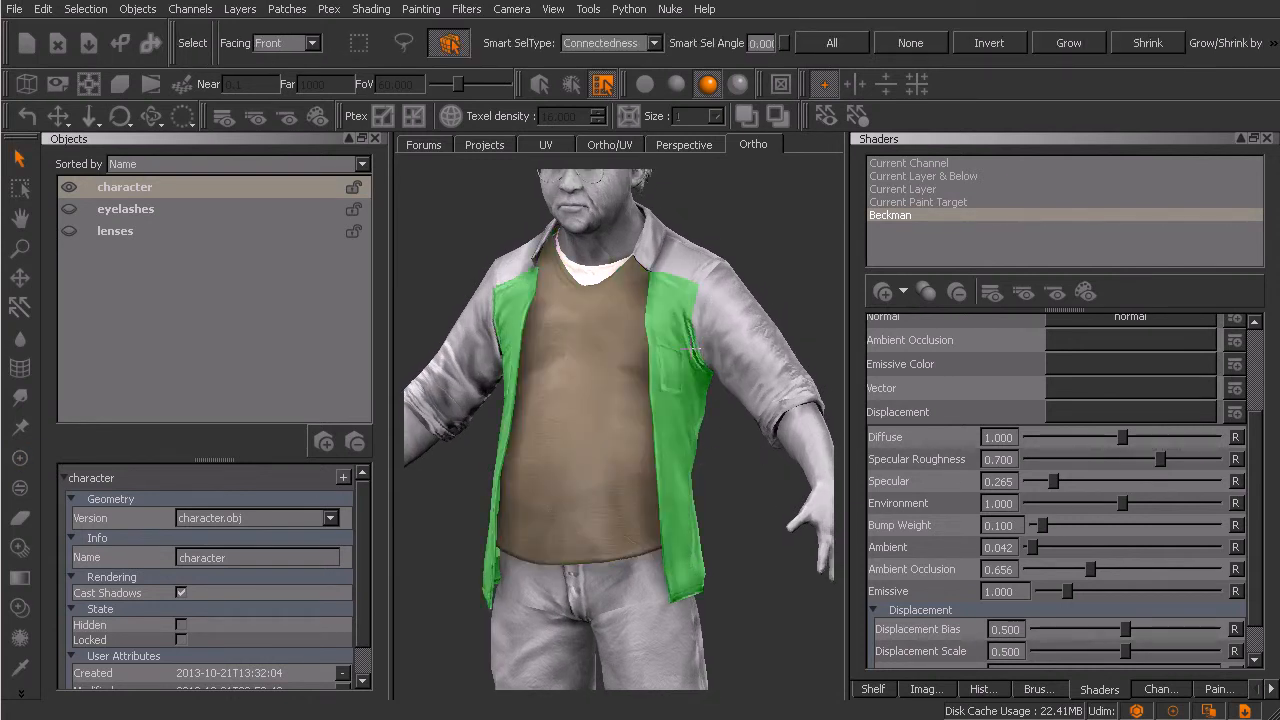
{"action": "key", "text": "p"}
{"action": "middle_click_drag", "start_coordinate": [708, 451], "coordinate": [604, 486]}
{"action": "key", "text": "s"}
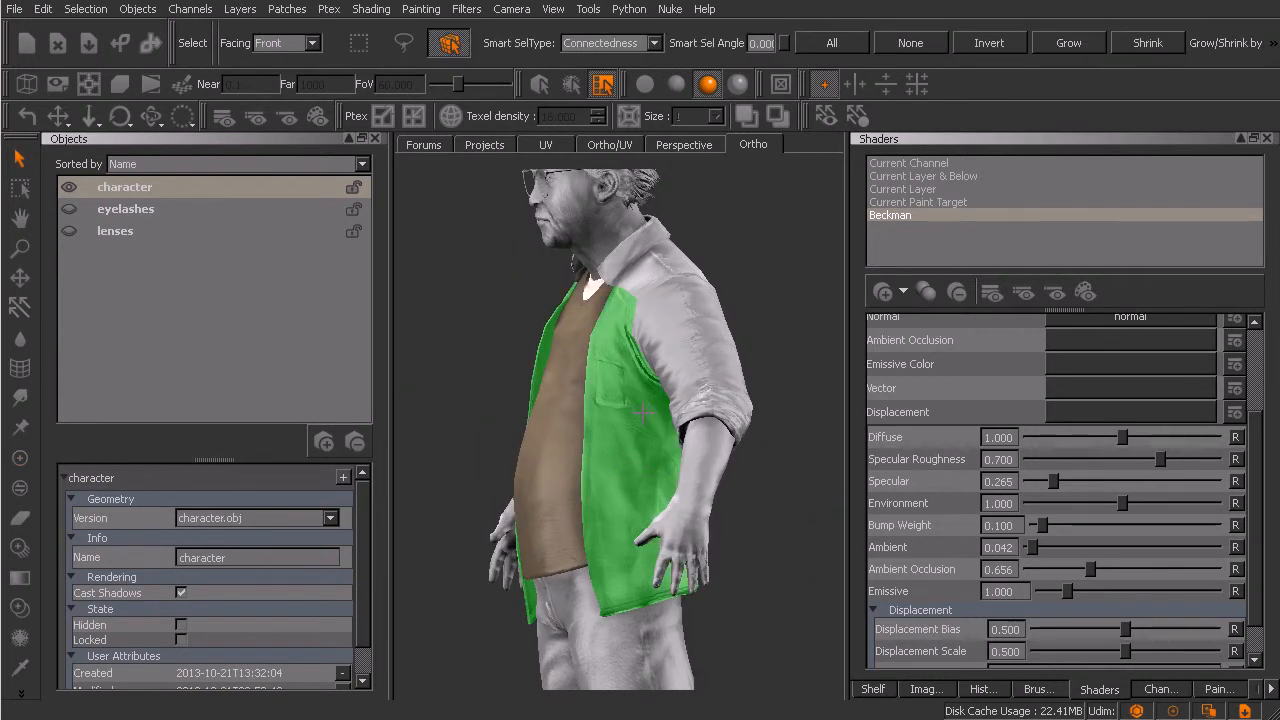
{"action": "left_click", "coordinate": [666, 325], "text": "shift"}
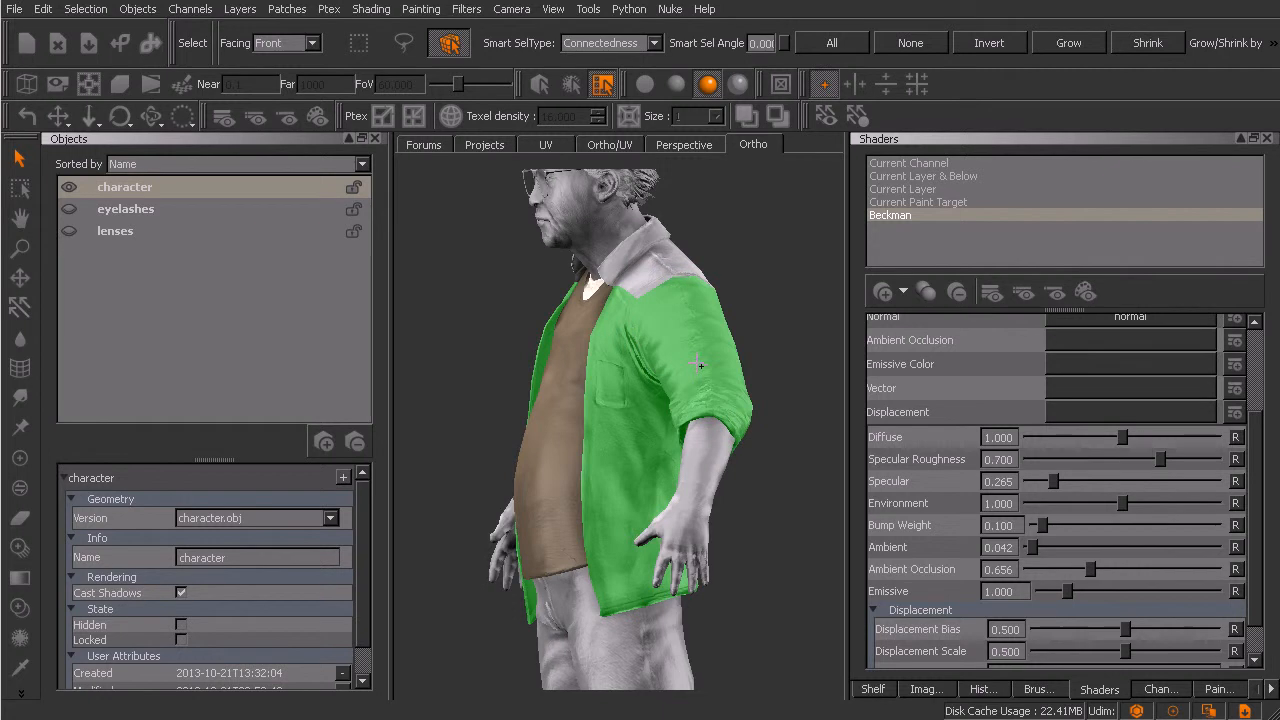
{"action": "left_click", "coordinate": [651, 278], "text": "shift"}
Step: Add the overshirt's other sleeve to the selection from the back of the character
{"action": "left_click_drag", "start_coordinate": [700, 420], "coordinate": [630, 411], "text": "alt"}
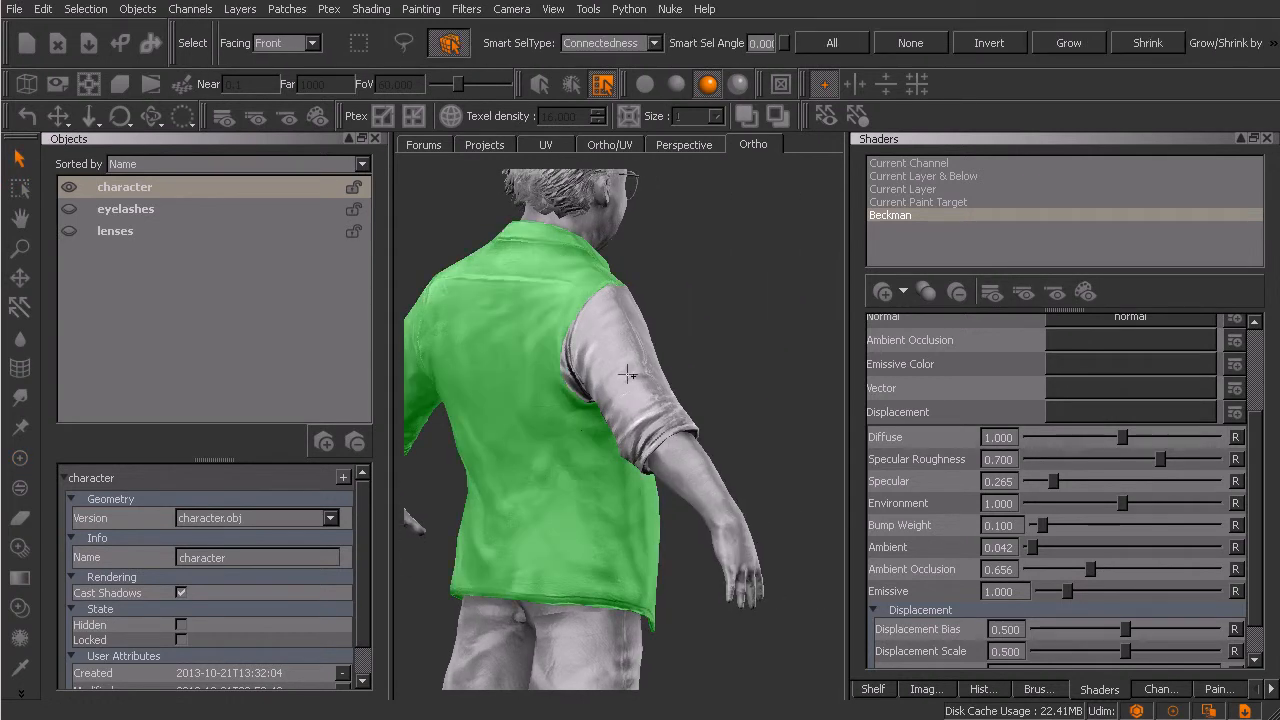
{"action": "key", "text": "p"}
{"action": "mouse_move", "coordinate": [677, 465]}
{"action": "left_mouse_down", "text": "alt"}
{"action": "mouse_move", "coordinate": [611, 509]}
{"action": "mouse_move", "coordinate": [677, 485]}
{"action": "mouse_move", "coordinate": [614, 457]}
{"action": "mouse_move", "coordinate": [605, 495]}
{"action": "left_mouse_up", "text": "alt"}
{"action": "key", "text": "s"}
{"action": "key", "text": "p"}
Step: Add the inner side of the overshirt's collar to the selection in a close-up of the neck
{"action": "right_click_drag", "start_coordinate": [607, 494], "coordinate": [686, 403], "text": "alt"}
{"action": "middle_click_drag", "start_coordinate": [686, 403], "coordinate": [682, 490], "text": "alt"}
{"action": "left_click_drag", "start_coordinate": [682, 490], "coordinate": [585, 474], "text": "alt"}
{"action": "right_click_drag", "start_coordinate": [585, 474], "coordinate": [663, 463], "text": "alt"}
{"action": "middle_click_drag", "start_coordinate": [663, 463], "coordinate": [676, 492], "text": "alt"}
{"action": "left_click_drag", "start_coordinate": [676, 492], "coordinate": [658, 480], "text": "alt"}
{"action": "key", "text": "s"}
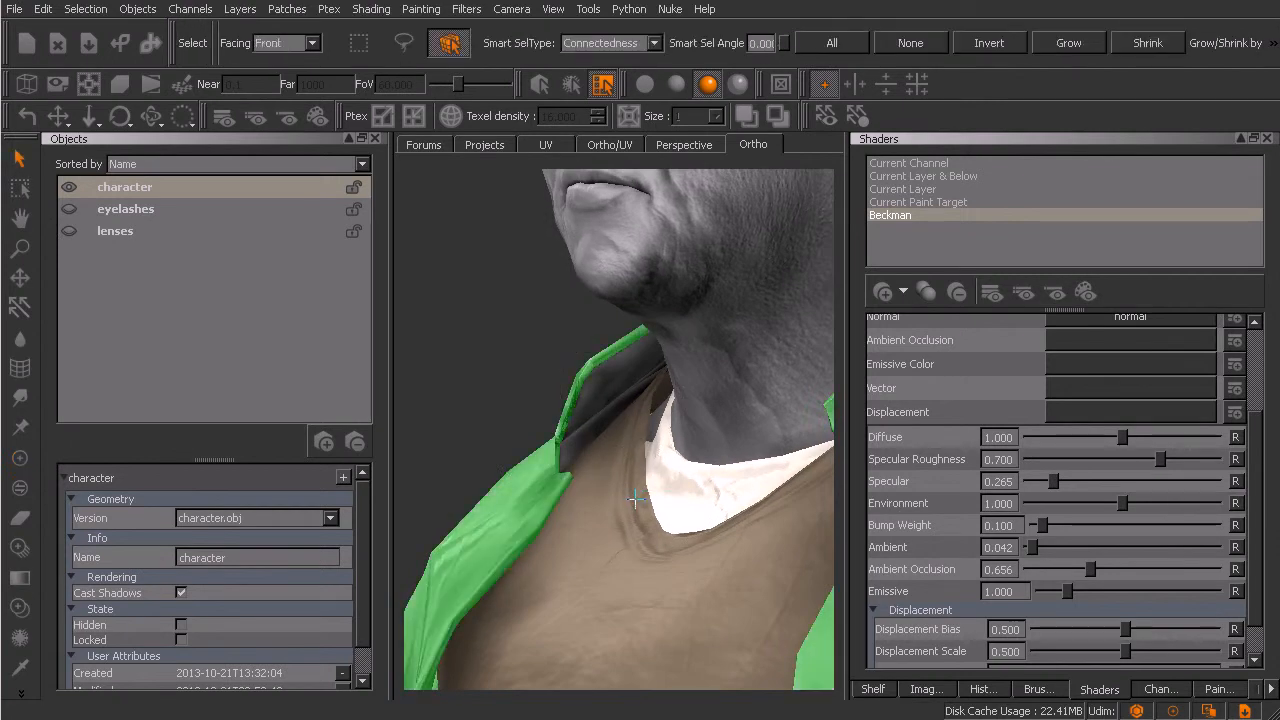
{"action": "left_click", "coordinate": [606, 389], "text": "shift"}
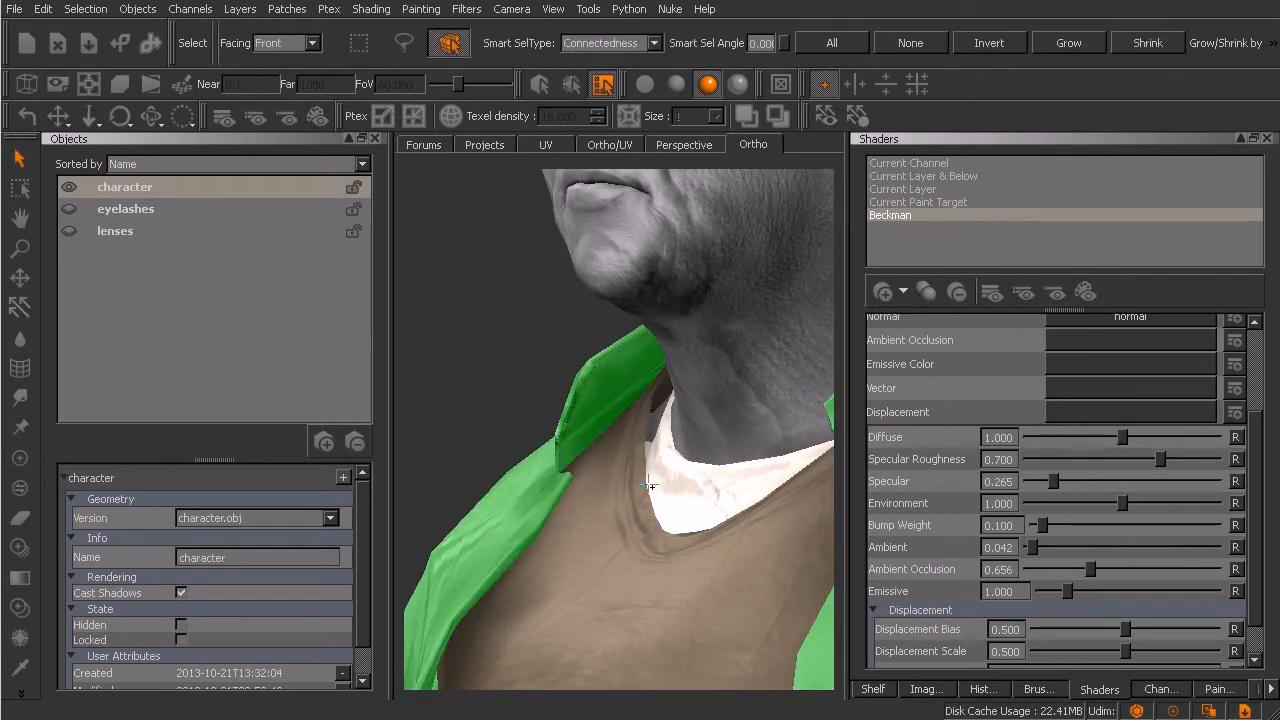
Step: Examine the whole character from the front with the Paint tool active
{"action": "key", "text": "p"}
{"action": "right_click_drag", "start_coordinate": [669, 464], "coordinate": [585, 503], "text": "alt"}
{"action": "middle_click_drag", "start_coordinate": [585, 503], "coordinate": [598, 441], "text": "alt"}
{"action": "mouse_move", "coordinate": [598, 441]}
{"action": "left_mouse_down", "text": "alt"}
{"action": "mouse_move", "coordinate": [658, 538]}
{"action": "mouse_move", "coordinate": [678, 503]}
{"action": "left_mouse_up", "text": "alt"}
{"action": "right_click_drag", "start_coordinate": [678, 503], "coordinate": [617, 490], "text": "alt"}
{"action": "middle_click_drag", "start_coordinate": [638, 511], "coordinate": [628, 467], "text": "alt"}
{"action": "mouse_move", "coordinate": [664, 496]}
{"action": "left_mouse_down", "text": "alt"}
{"action": "mouse_move", "coordinate": [663, 531]}
{"action": "mouse_move", "coordinate": [620, 520]}
{"action": "mouse_move", "coordinate": [685, 522]}
{"action": "left_mouse_up", "text": "alt"}
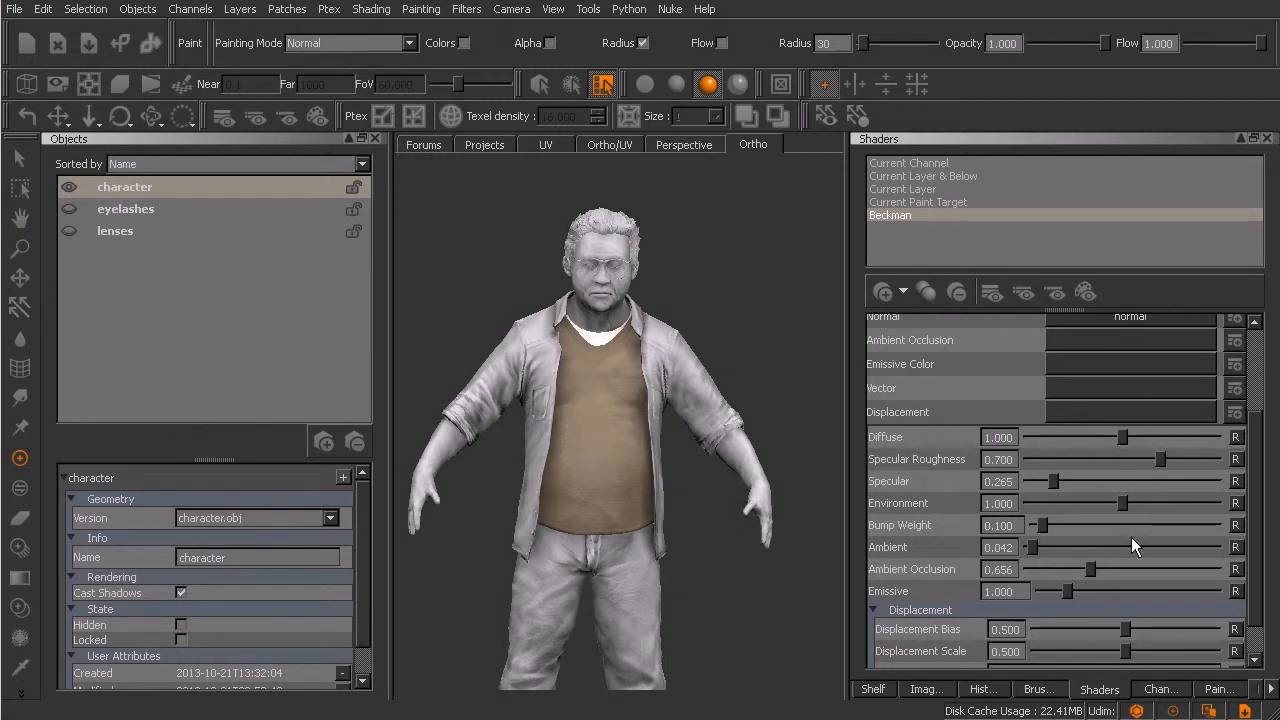
Step: Open the color channel's layer stack and dock it beside the viewport with the Objects palette
{"action": "left_click", "coordinate": [1158, 690]}
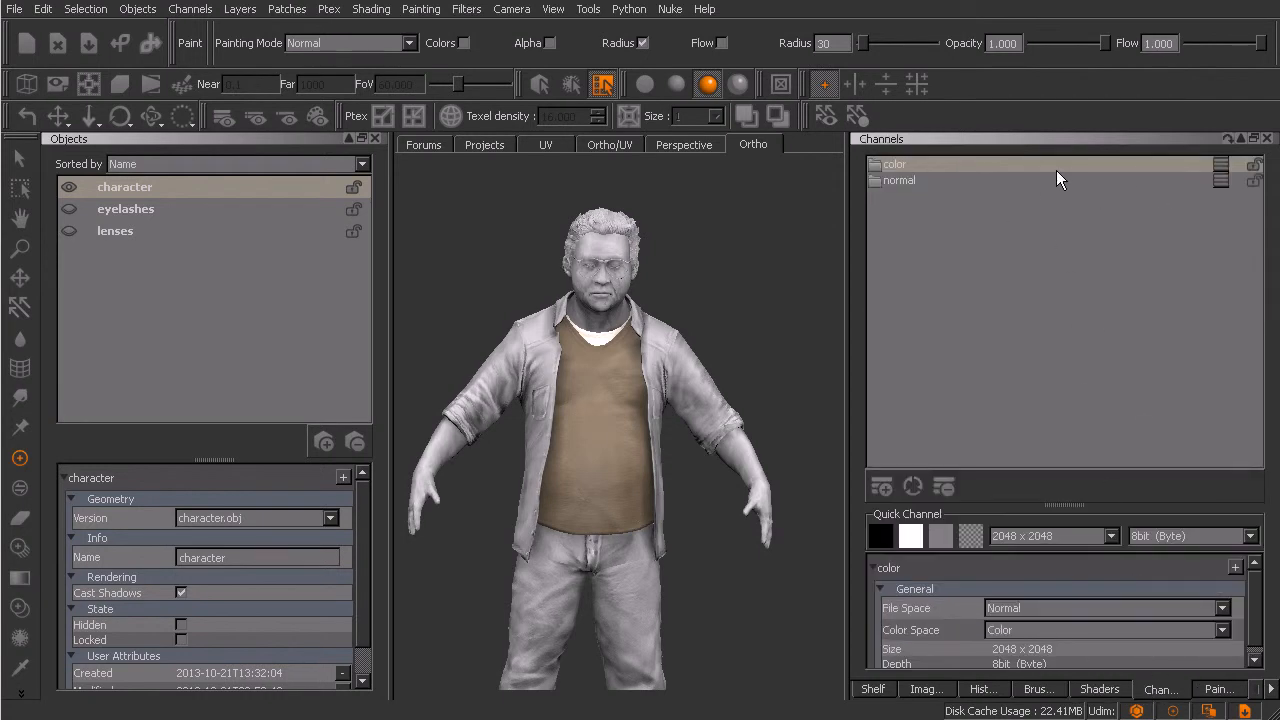
{"action": "left_click", "coordinate": [1221, 168]}
{"action": "left_click_drag", "start_coordinate": [1187, 180], "coordinate": [209, 277]}
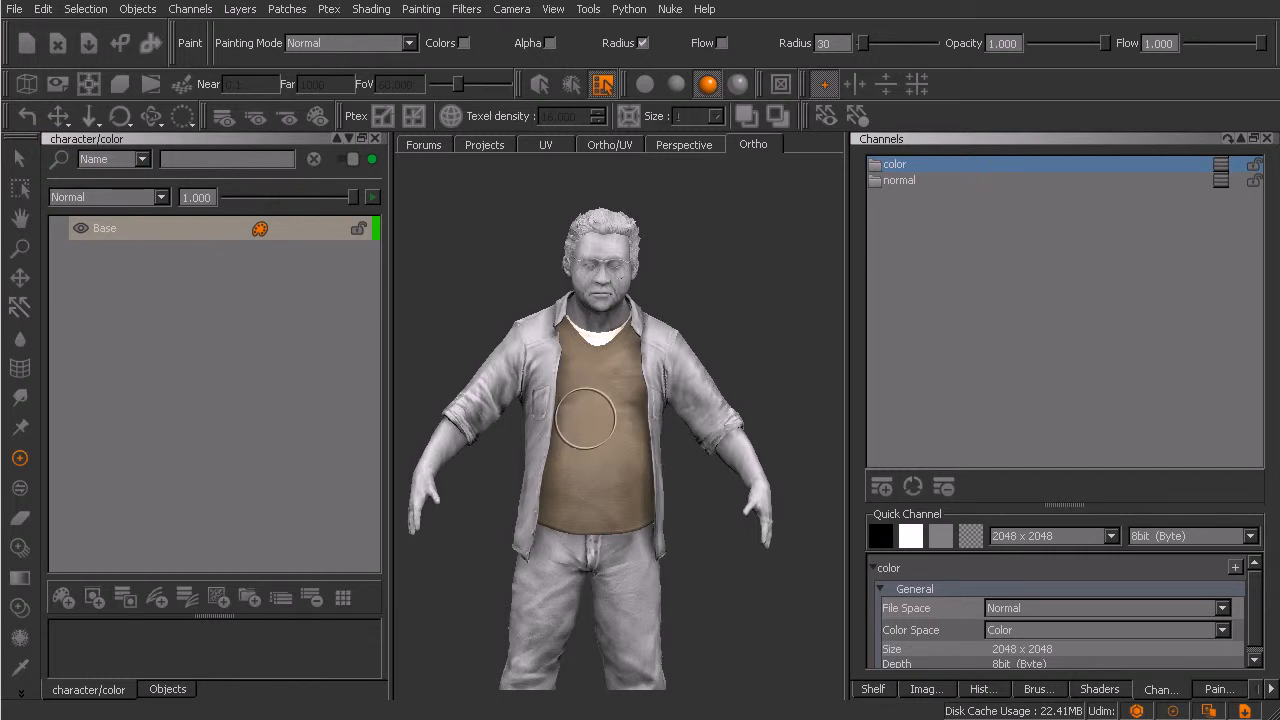
{"action": "middle_click_drag", "start_coordinate": [597, 485], "coordinate": [629, 511], "text": "alt"}
{"action": "scroll", "coordinate": [606, 468], "scroll_direction": "up", "scroll_amount": 3}
{"action": "mouse_move", "coordinate": [629, 511]}
{"action": "left_mouse_down", "text": "alt"}
{"action": "mouse_move", "coordinate": [589, 511]}
{"action": "mouse_move", "coordinate": [620, 520]}
{"action": "left_mouse_up", "text": "alt"}
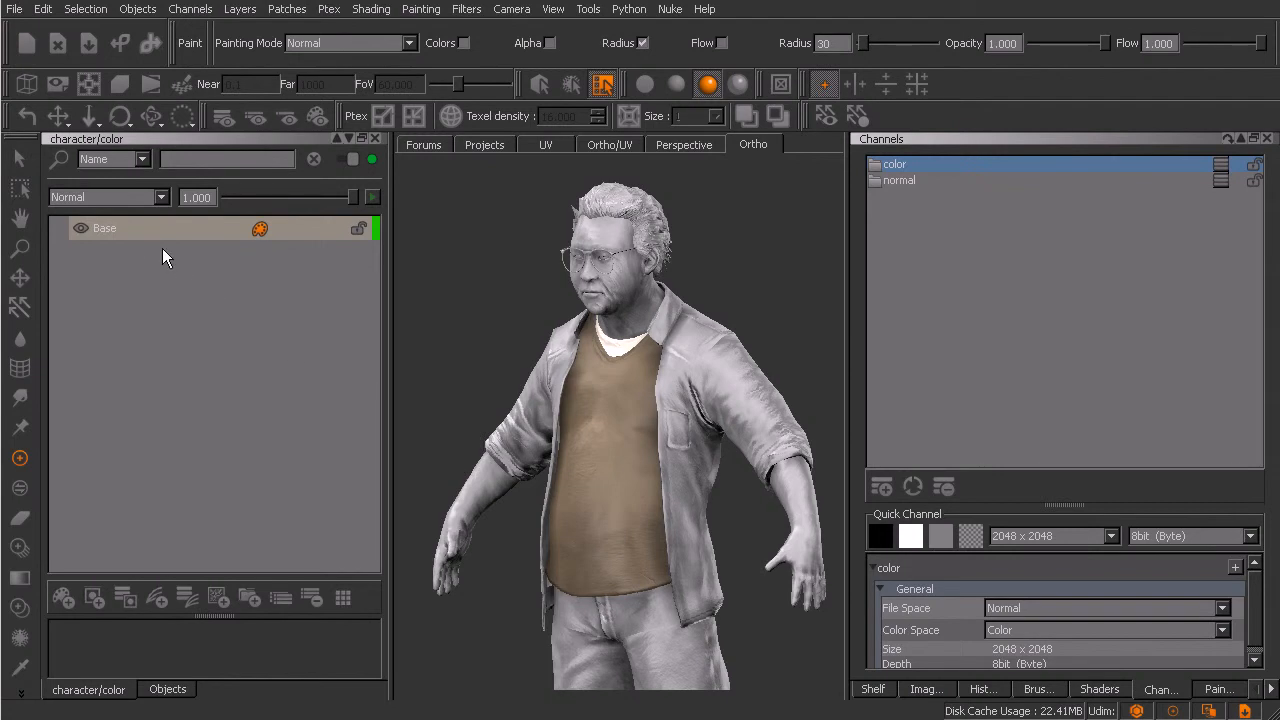
{"action": "middle_click_drag", "start_coordinate": [618, 487], "coordinate": [629, 467], "text": "alt"}
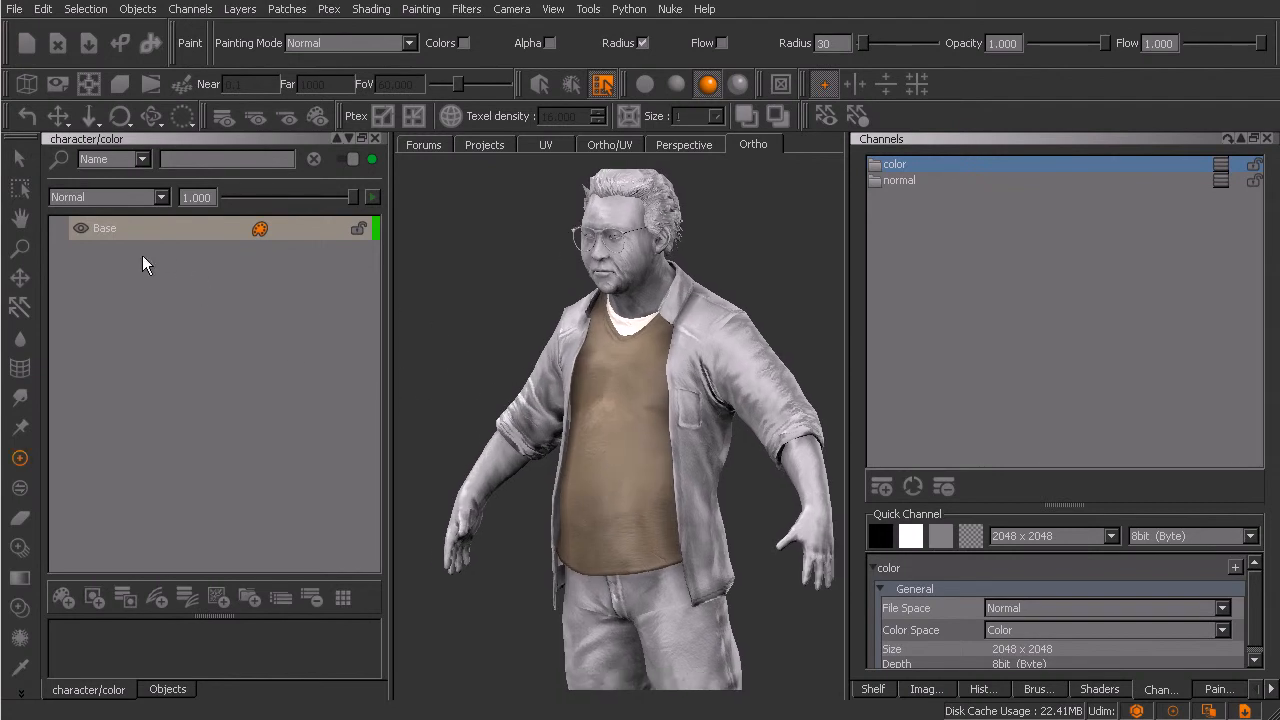
Step: Rename the color channel's Base layer as undershirts_base
{"action": "left_click", "coordinate": [106, 229]}
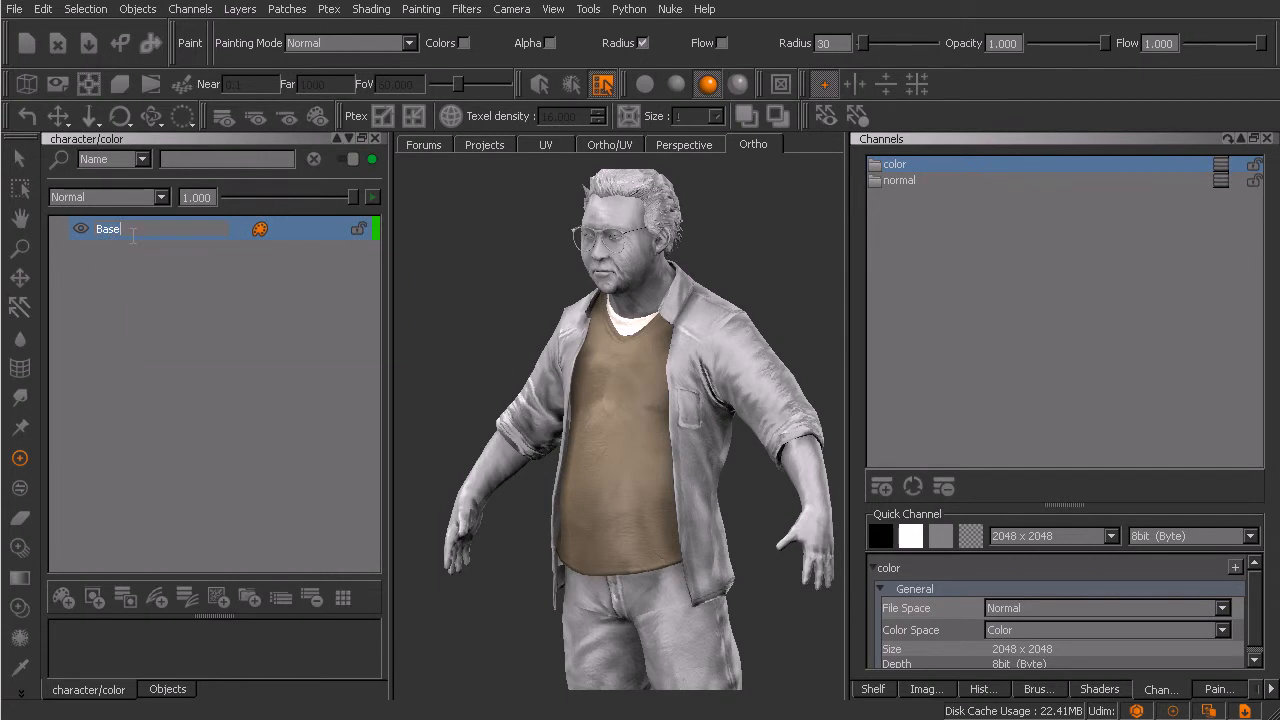
{"action": "type", "text": "undershirts"}
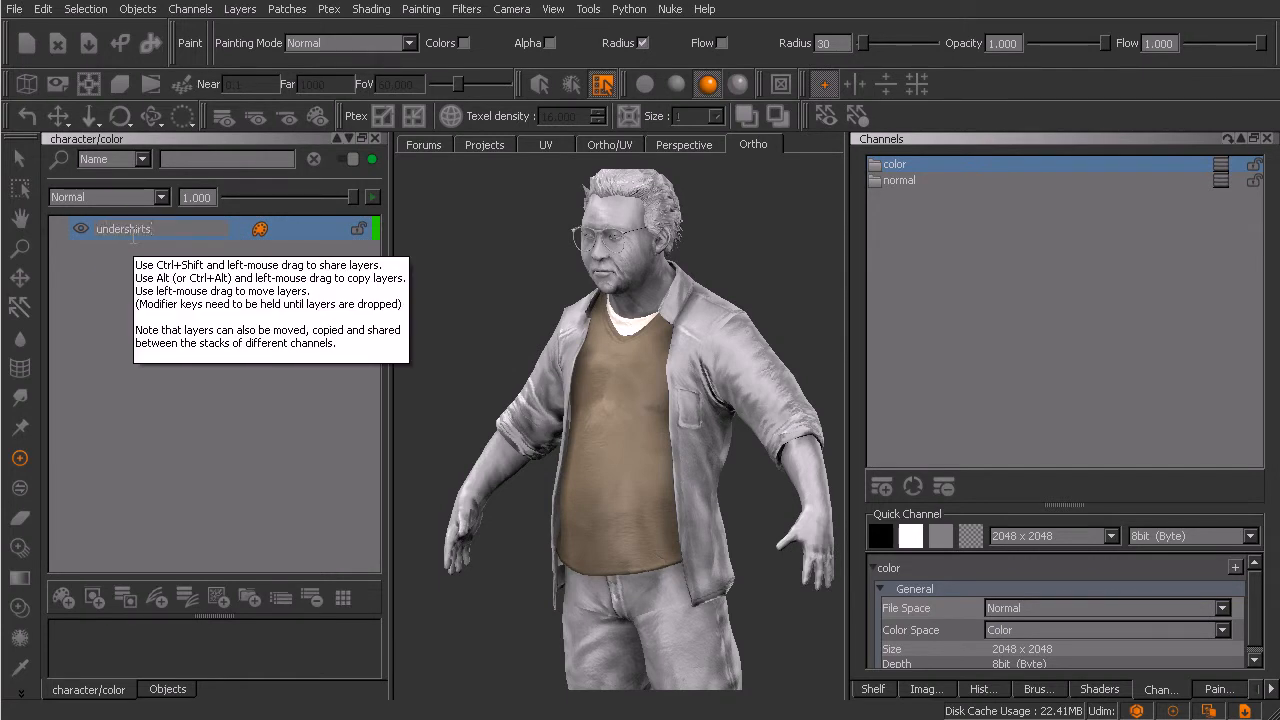
{"action": "type", "text": "_base"}
{"action": "key", "text": "Return"}
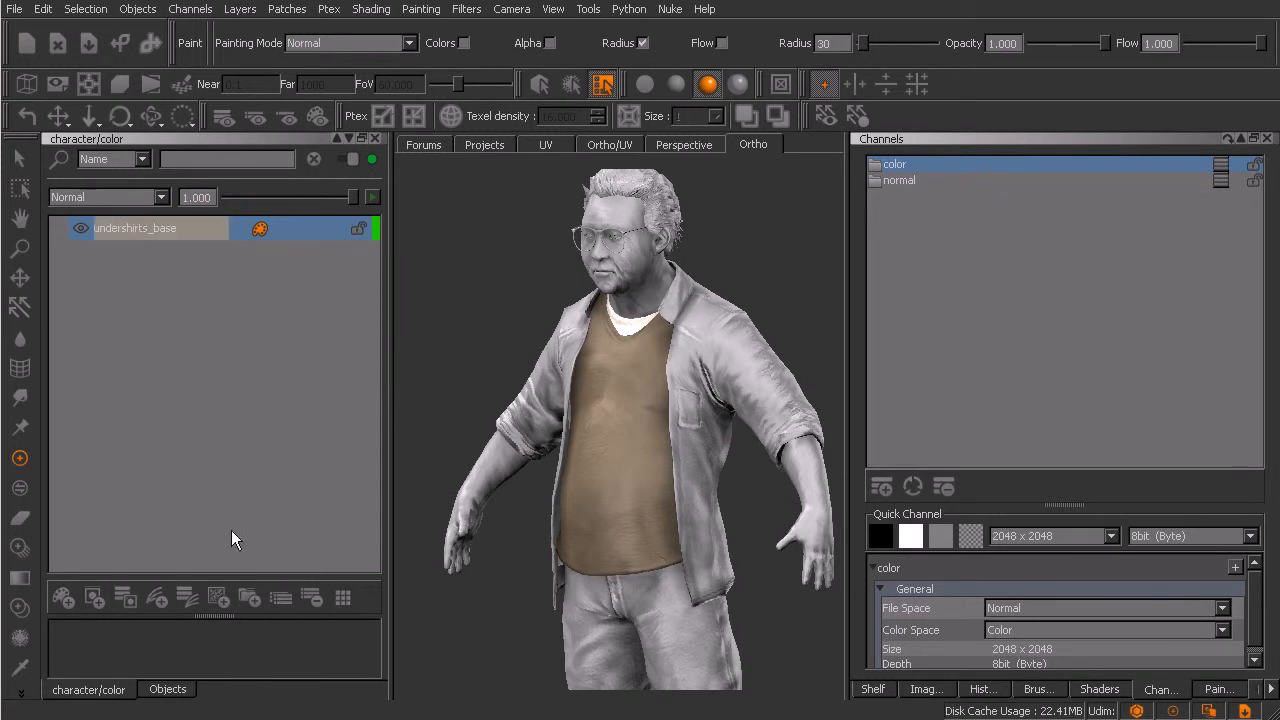
{"action": "left_click", "coordinate": [63, 597]}
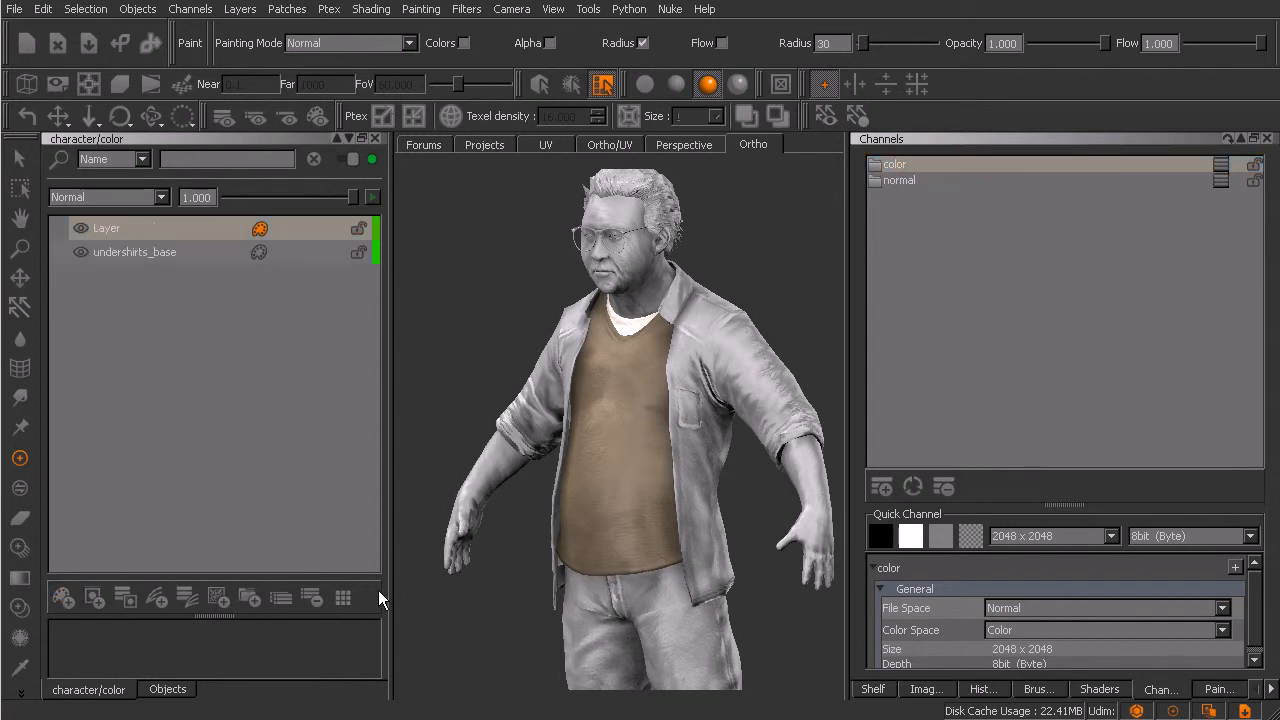
{"action": "left_click", "coordinate": [108, 229]}
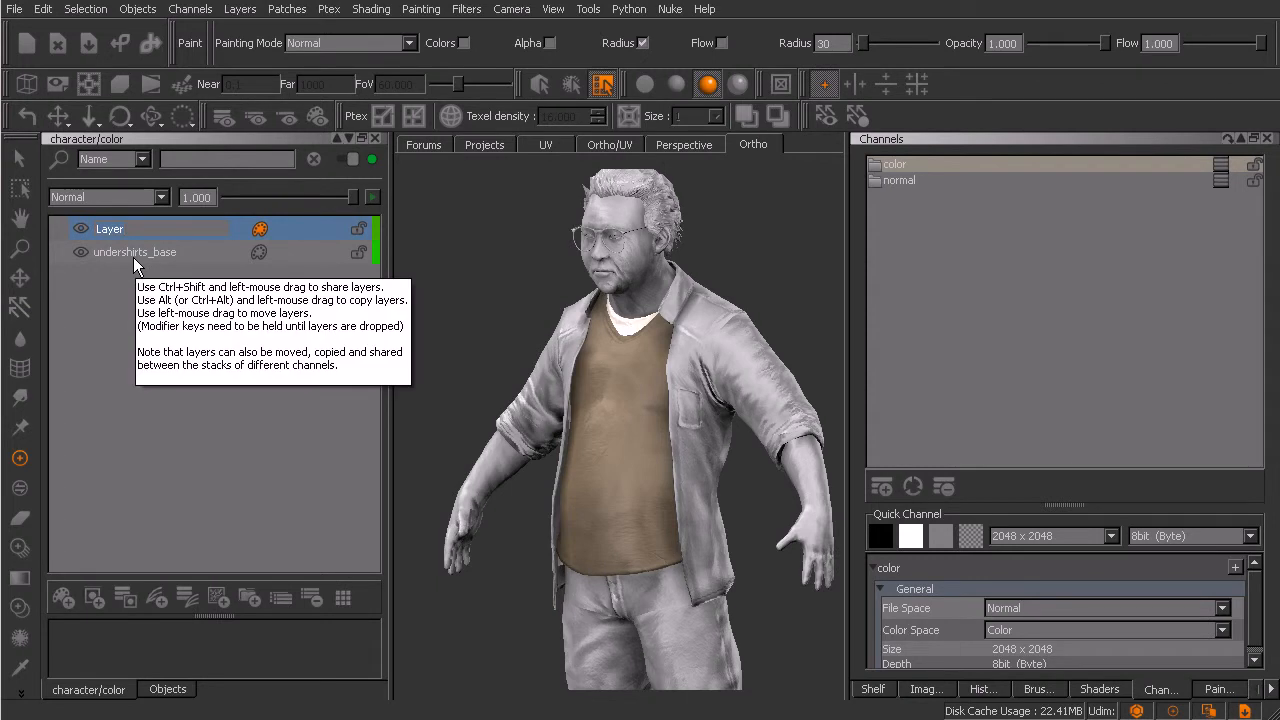
{"action": "type", "text": "outershirt_base"}
{"action": "key", "text": "Return"}
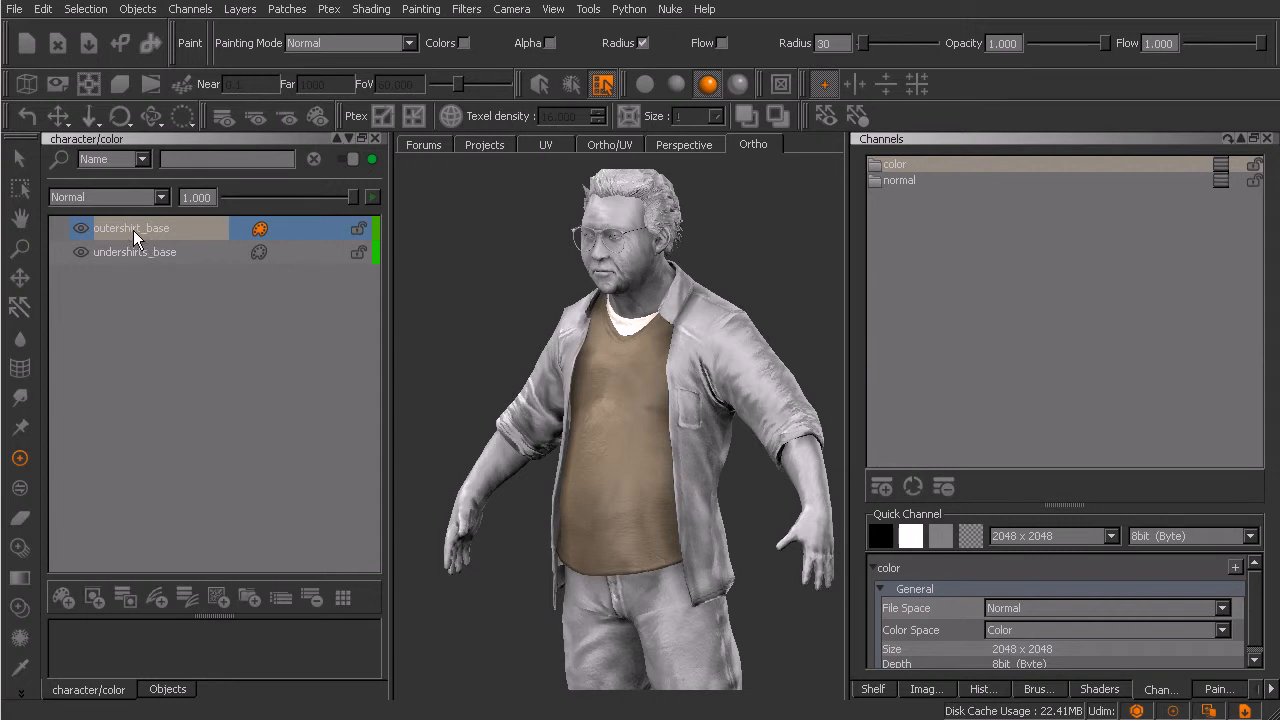
{"action": "left_click", "coordinate": [311, 597]}
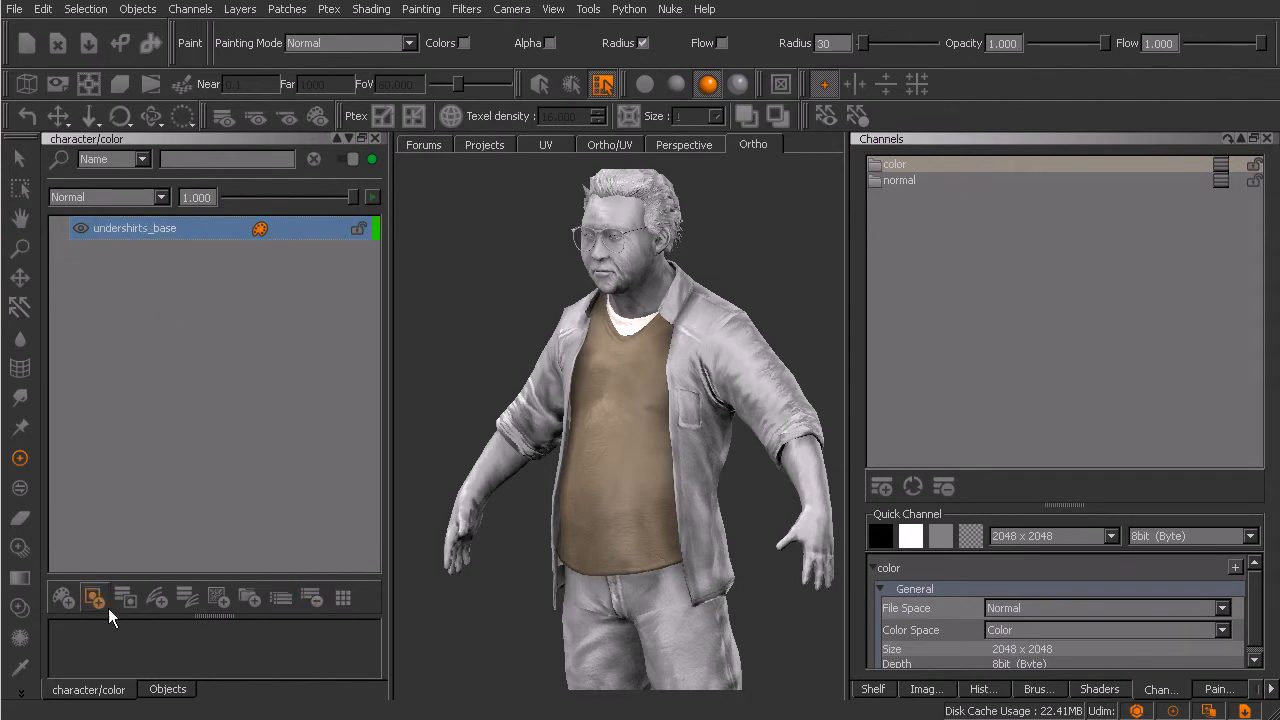
Step: Add a Tiled procedural layer above the undershirts_base layer
{"action": "left_click", "coordinate": [216, 596]}
{"action": "left_click", "coordinate": [234, 549]}
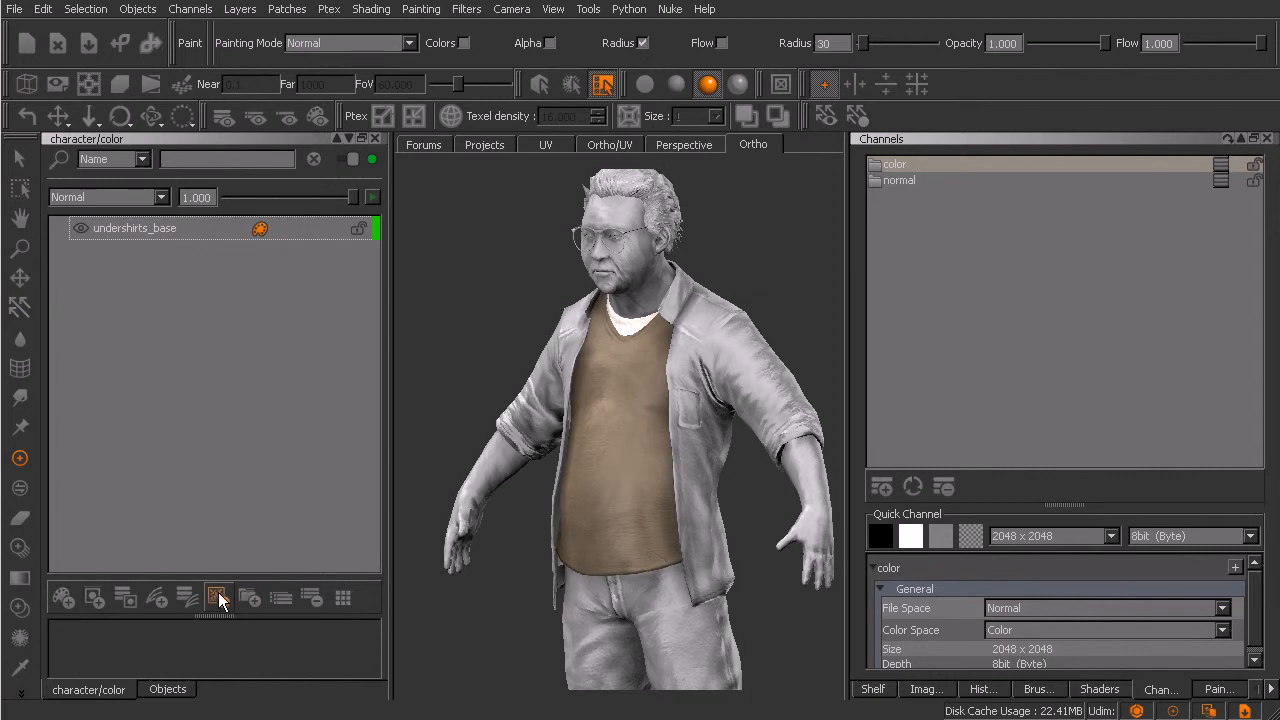
{"action": "left_click", "coordinate": [218, 594]}
{"action": "mouse_move", "coordinate": [284, 628]}
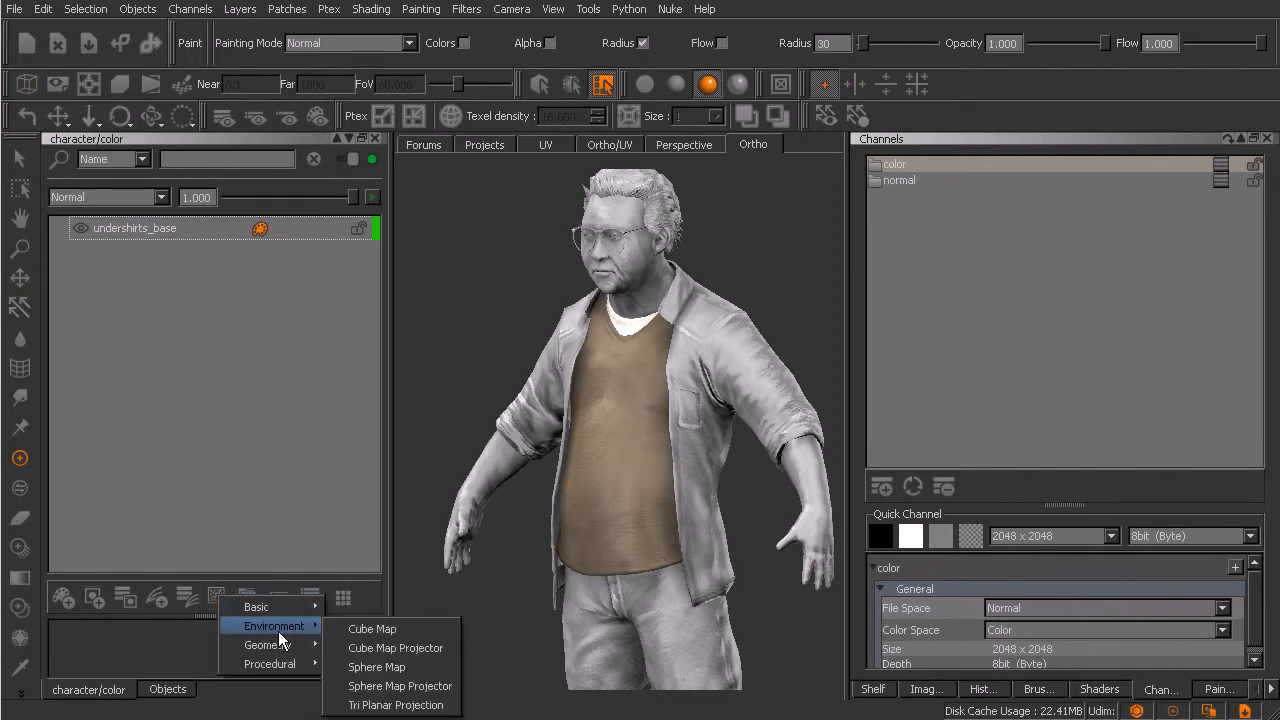
{"action": "mouse_move", "coordinate": [277, 652]}
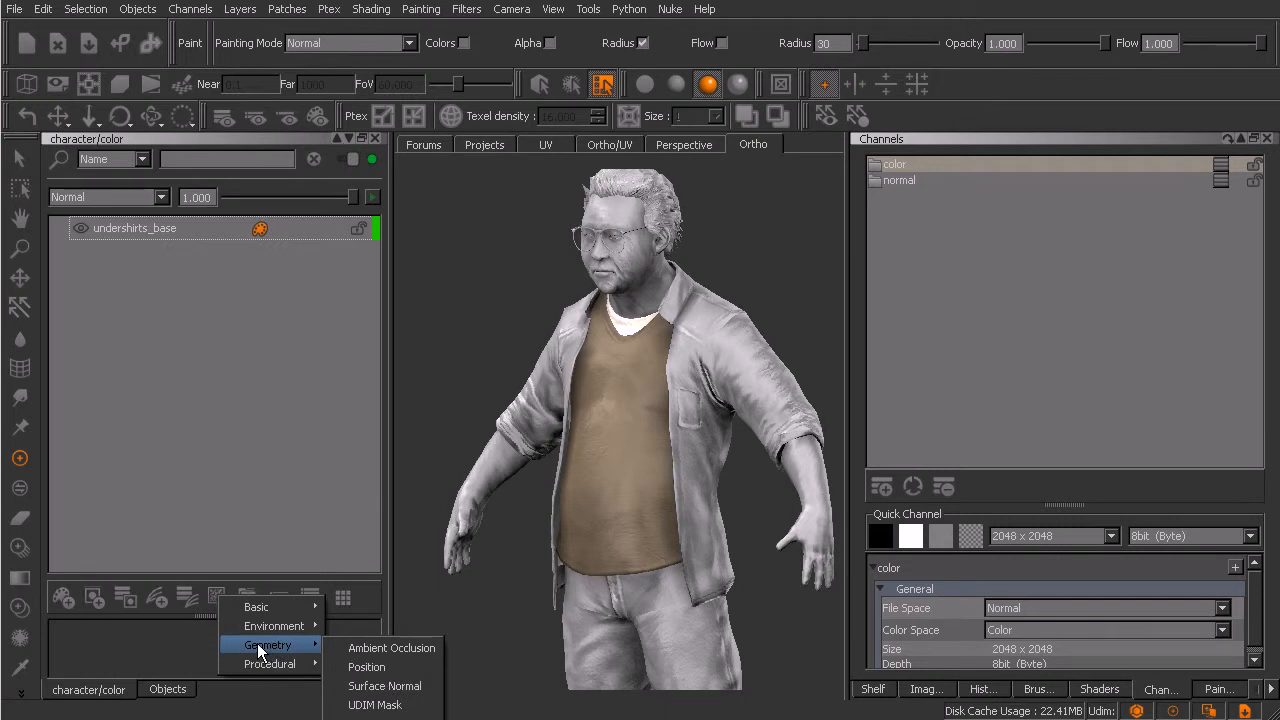
{"action": "mouse_move", "coordinate": [371, 705]}
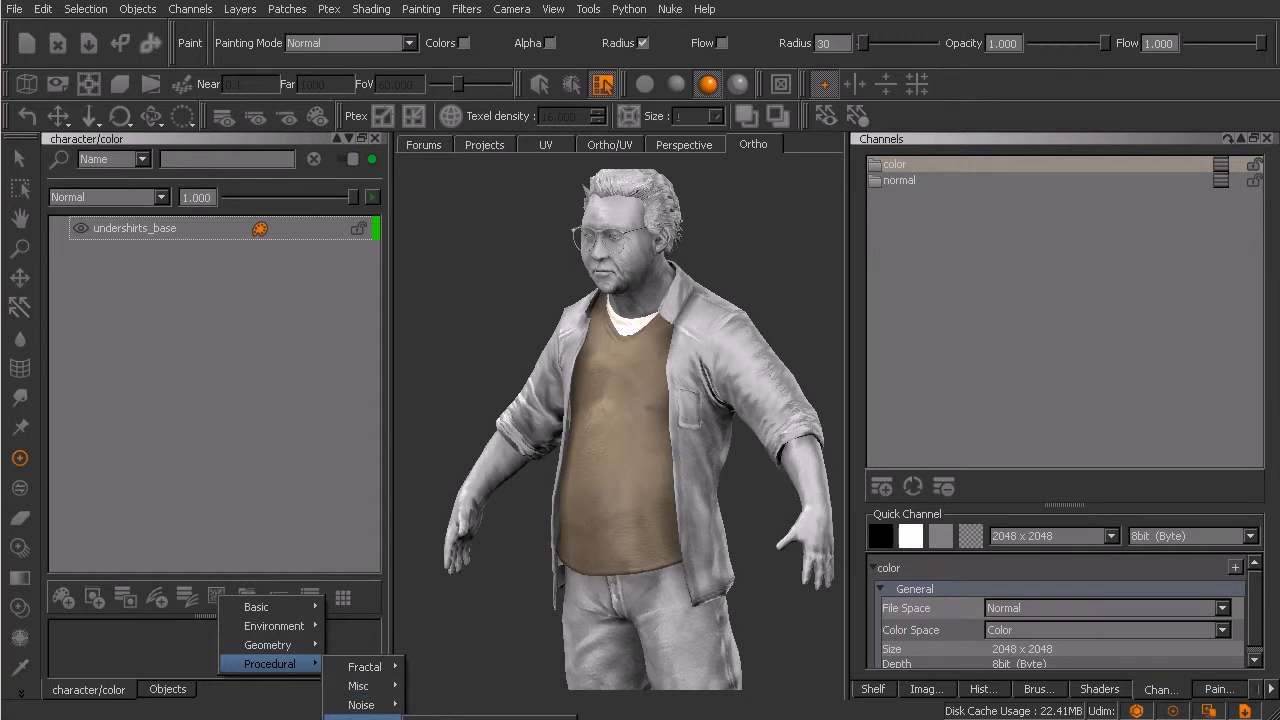
{"action": "left_click", "coordinate": [360, 717]}
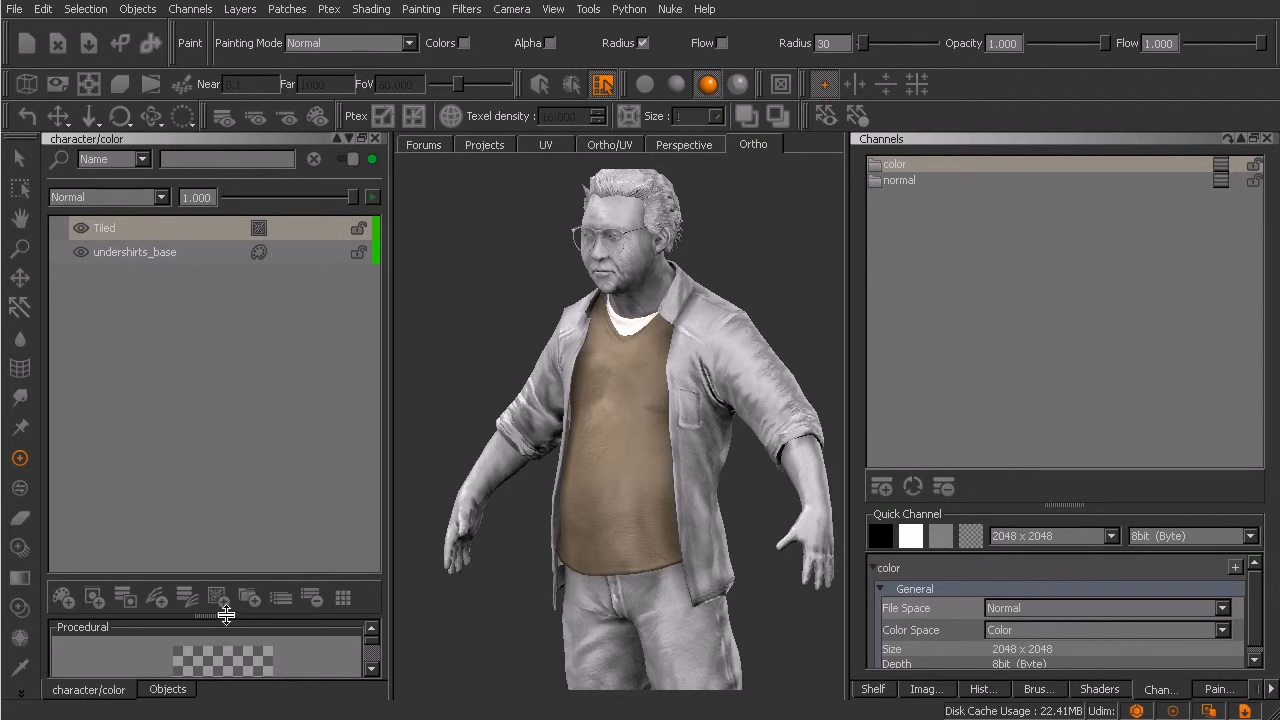
Step: Enlarge the Tiled layer's settings area, load the FabricPatterns011 plaid image and assign it as the tile image
{"action": "left_click_drag", "start_coordinate": [221, 615], "coordinate": [252, 410]}
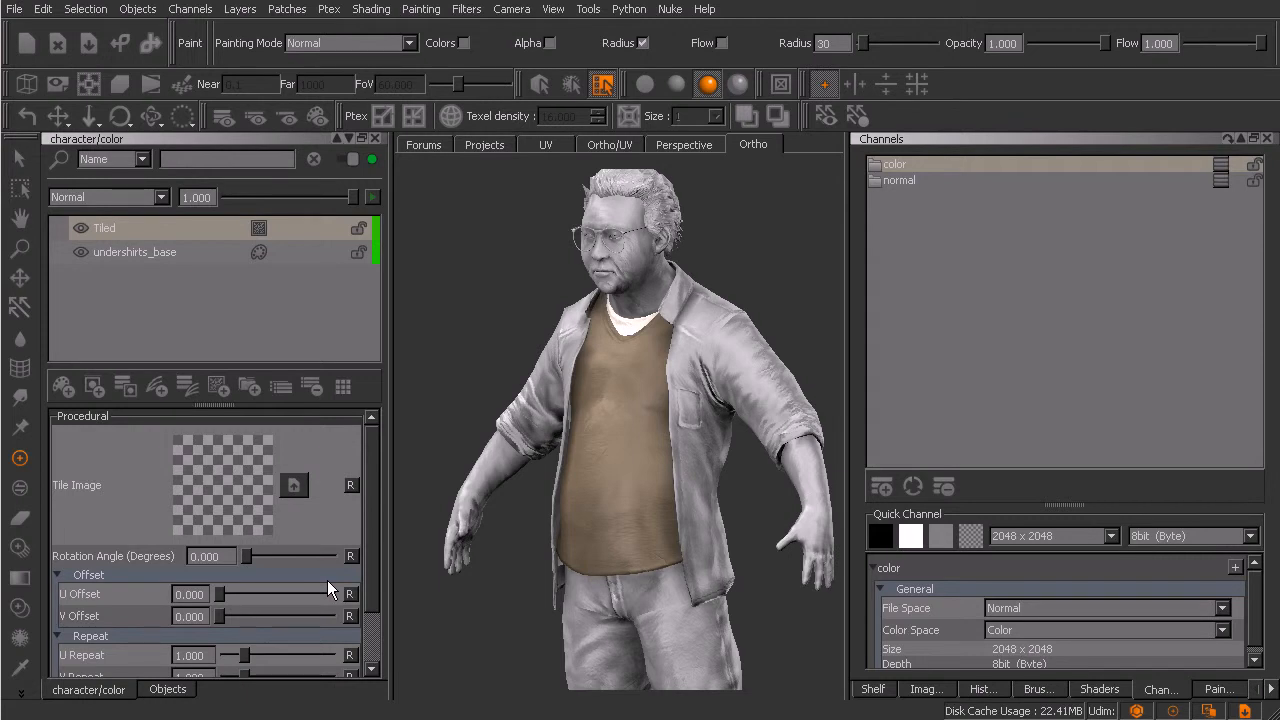
{"action": "left_click", "coordinate": [925, 689]}
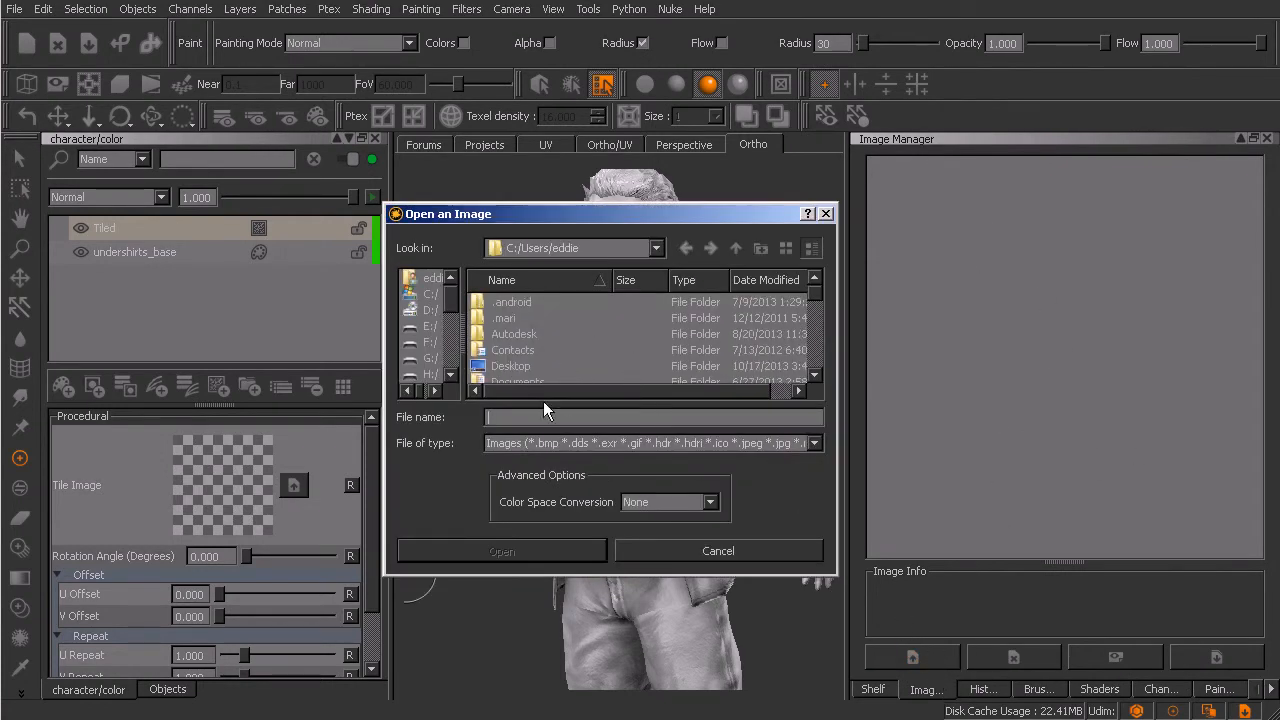
{"action": "left_click", "coordinate": [825, 215]}
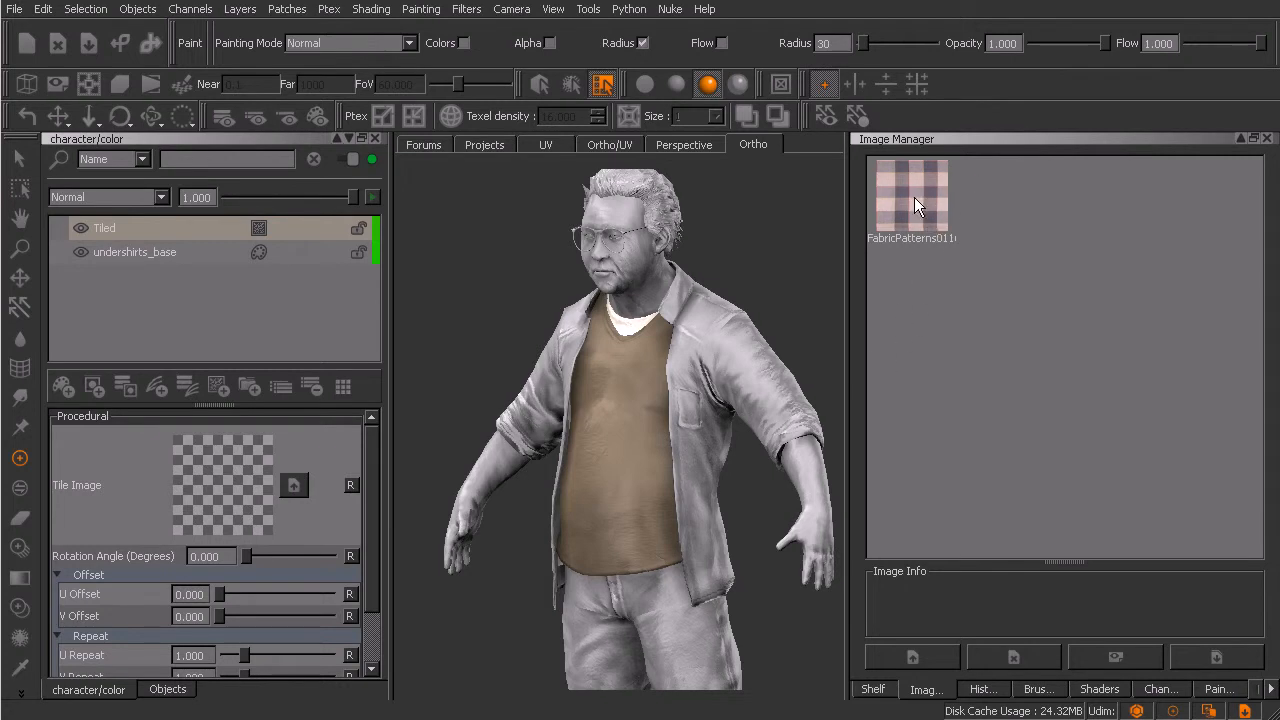
{"action": "left_click_drag", "start_coordinate": [924, 229], "coordinate": [228, 486]}
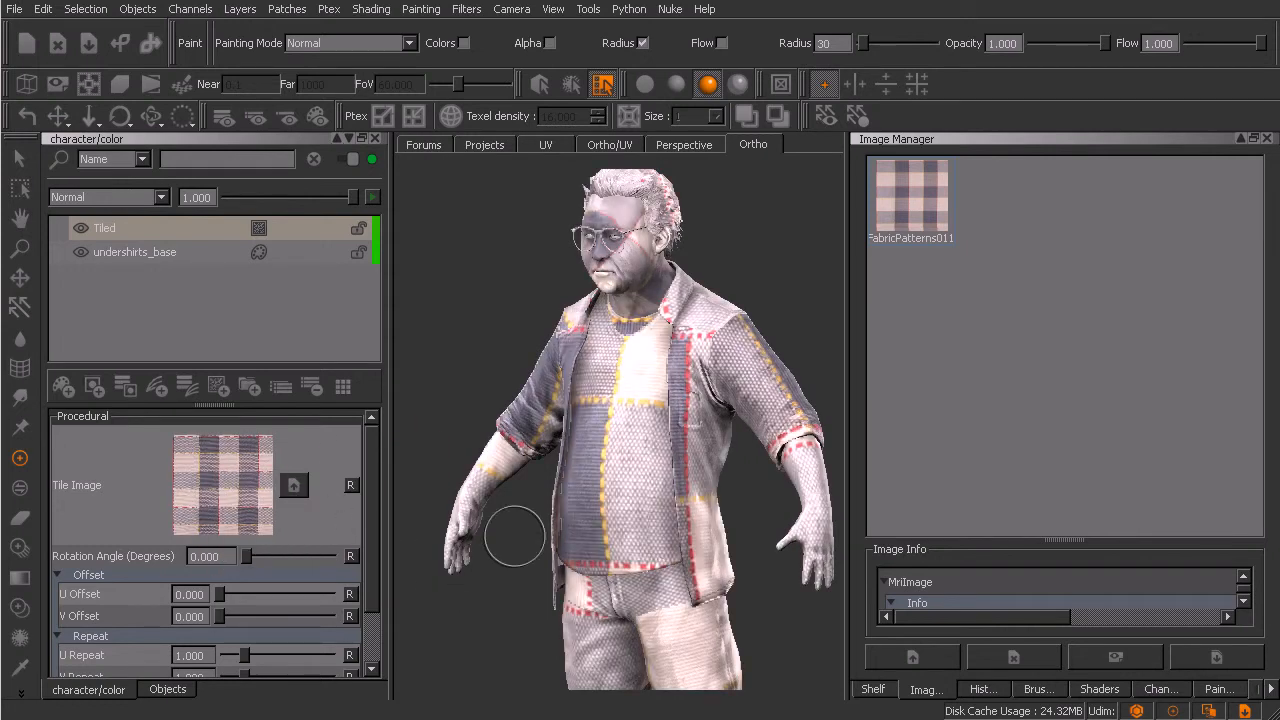
Step: Examine how the plaid tiling covers the character and check that the overshirt's face selection is still stored
{"action": "mouse_move", "coordinate": [736, 506]}
{"action": "left_mouse_down", "text": "alt"}
{"action": "mouse_move", "coordinate": [620, 530]}
{"action": "mouse_move", "coordinate": [744, 506]}
{"action": "left_mouse_up", "text": "alt"}
{"action": "right_click_drag", "start_coordinate": [744, 506], "coordinate": [676, 511], "text": "alt"}
{"action": "middle_click_drag", "start_coordinate": [672, 557], "coordinate": [660, 487], "text": "alt"}
{"action": "right_click_drag", "start_coordinate": [650, 482], "coordinate": [683, 474], "text": "alt"}
{"action": "middle_click_drag", "start_coordinate": [683, 474], "coordinate": [666, 520], "text": "alt"}
{"action": "right_click_drag", "start_coordinate": [650, 515], "coordinate": [676, 510], "text": "alt"}
{"action": "middle_click_drag", "start_coordinate": [676, 510], "coordinate": [670, 545], "text": "alt"}
{"action": "mouse_move", "coordinate": [670, 542]}
{"action": "left_mouse_down", "text": "alt"}
{"action": "mouse_move", "coordinate": [620, 545]}
{"action": "mouse_move", "coordinate": [700, 540]}
{"action": "mouse_move", "coordinate": [690, 535]}
{"action": "left_mouse_up", "text": "alt"}
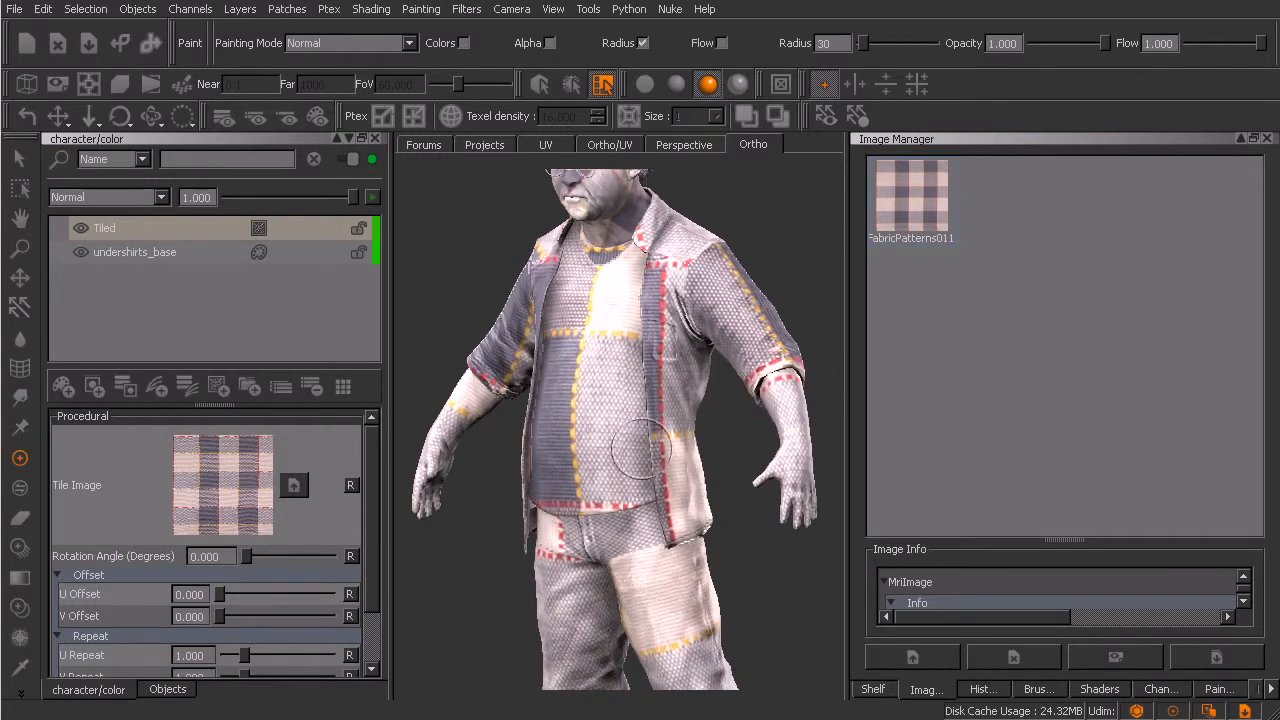
{"action": "key", "text": "s"}
{"action": "left_click", "coordinate": [636, 312]}
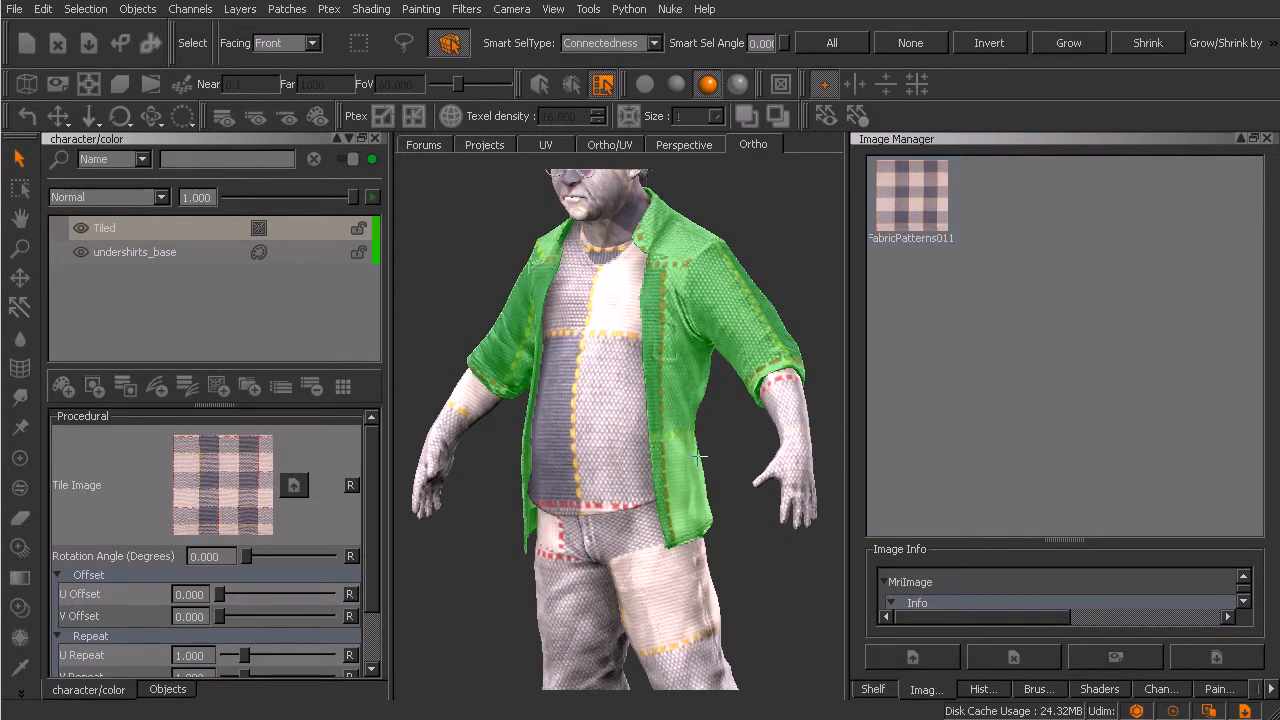
{"action": "key", "text": "p"}
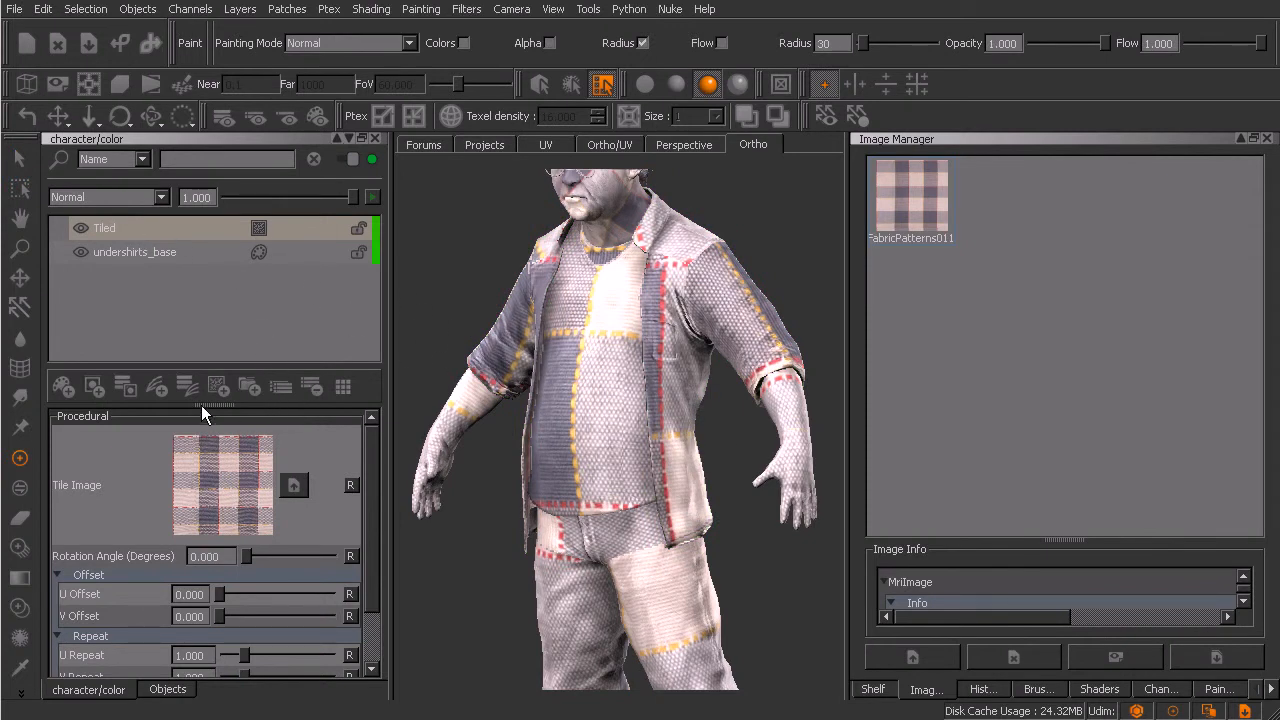
Step: Add a white mask to the Tiled layer, make it the paint target and display only the mask on the model
{"action": "left_click", "coordinate": [94, 386]}
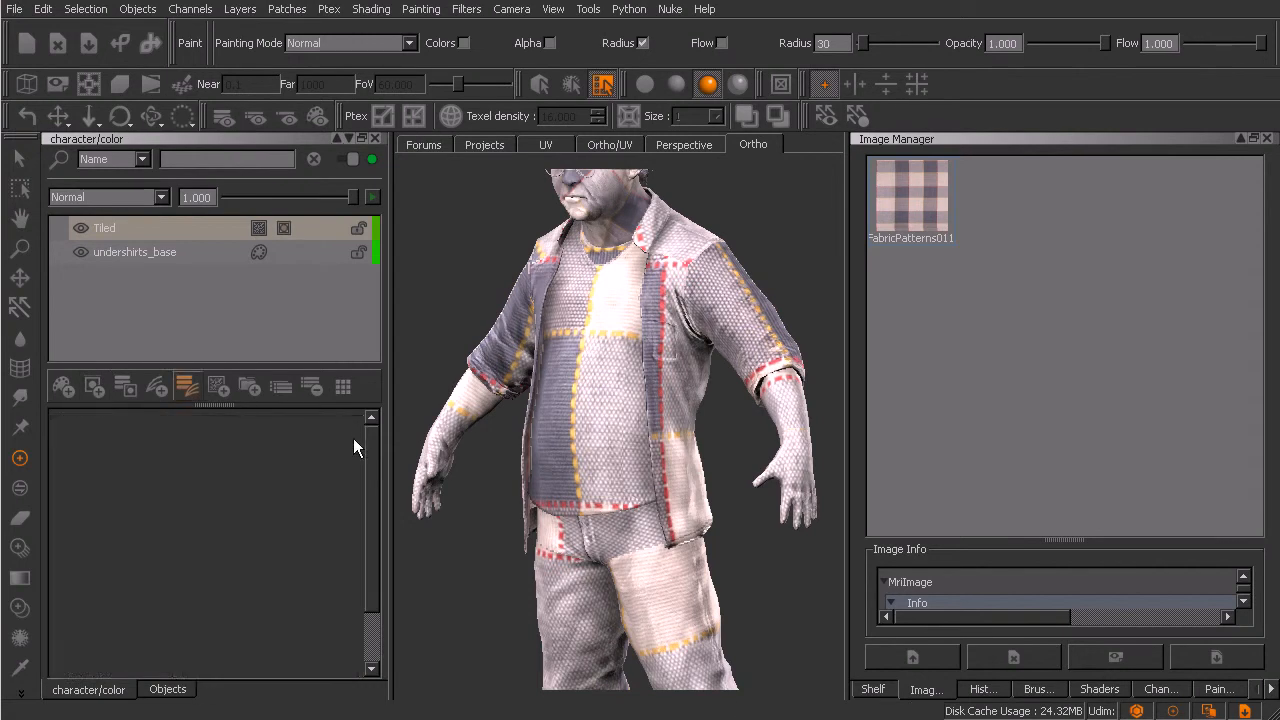
{"action": "left_click", "coordinate": [285, 228]}
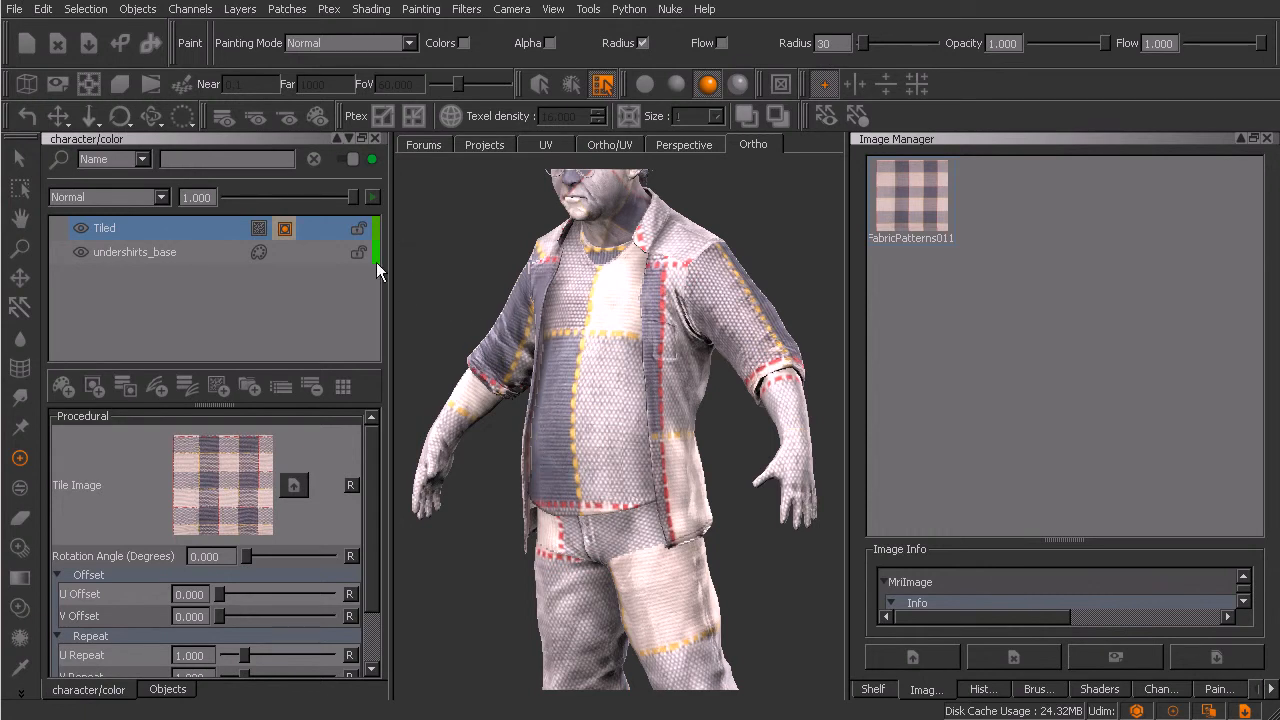
{"action": "left_click", "coordinate": [316, 116]}
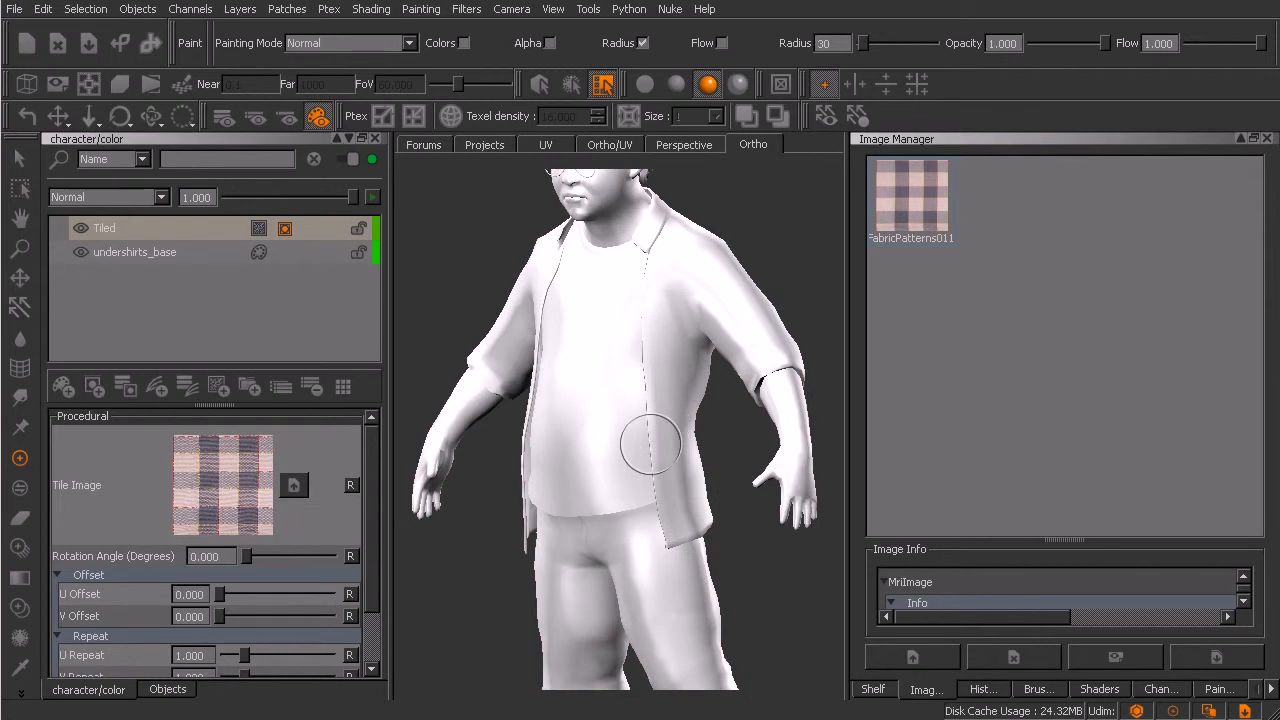
Step: Examine the Tiled layer's mask on the character from the front and side
{"action": "middle_click_drag", "start_coordinate": [652, 440], "coordinate": [643, 491], "text": "alt"}
{"action": "right_click_drag", "start_coordinate": [643, 491], "coordinate": [614, 474], "text": "alt"}
{"action": "mouse_move", "coordinate": [614, 474]}
{"action": "left_mouse_down", "text": "alt"}
{"action": "mouse_move", "coordinate": [663, 474]}
{"action": "mouse_move", "coordinate": [609, 463]}
{"action": "mouse_move", "coordinate": [683, 487]}
{"action": "mouse_move", "coordinate": [602, 485]}
{"action": "left_mouse_up", "text": "alt"}
{"action": "middle_click_drag", "start_coordinate": [646, 477], "coordinate": [613, 483], "text": "alt"}
{"action": "mouse_move", "coordinate": [613, 483]}
{"action": "left_mouse_down", "text": "alt"}
{"action": "mouse_move", "coordinate": [620, 471]}
{"action": "mouse_move", "coordinate": [671, 480]}
{"action": "mouse_move", "coordinate": [635, 483]}
{"action": "left_mouse_up", "text": "alt"}
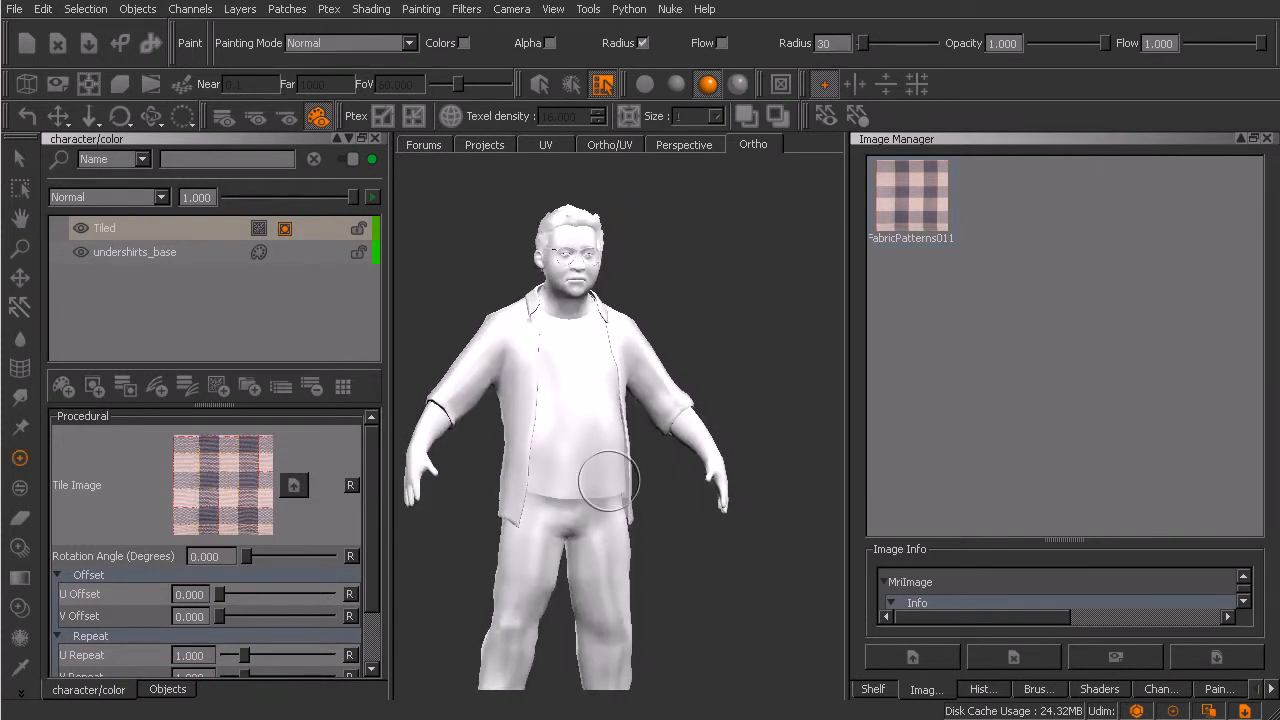
{"action": "middle_click_drag", "start_coordinate": [601, 478], "coordinate": [617, 466], "text": "alt"}
{"action": "right_click_drag", "start_coordinate": [617, 466], "coordinate": [639, 459], "text": "alt"}
{"action": "middle_click_drag", "start_coordinate": [630, 482], "coordinate": [648, 460], "text": "alt"}
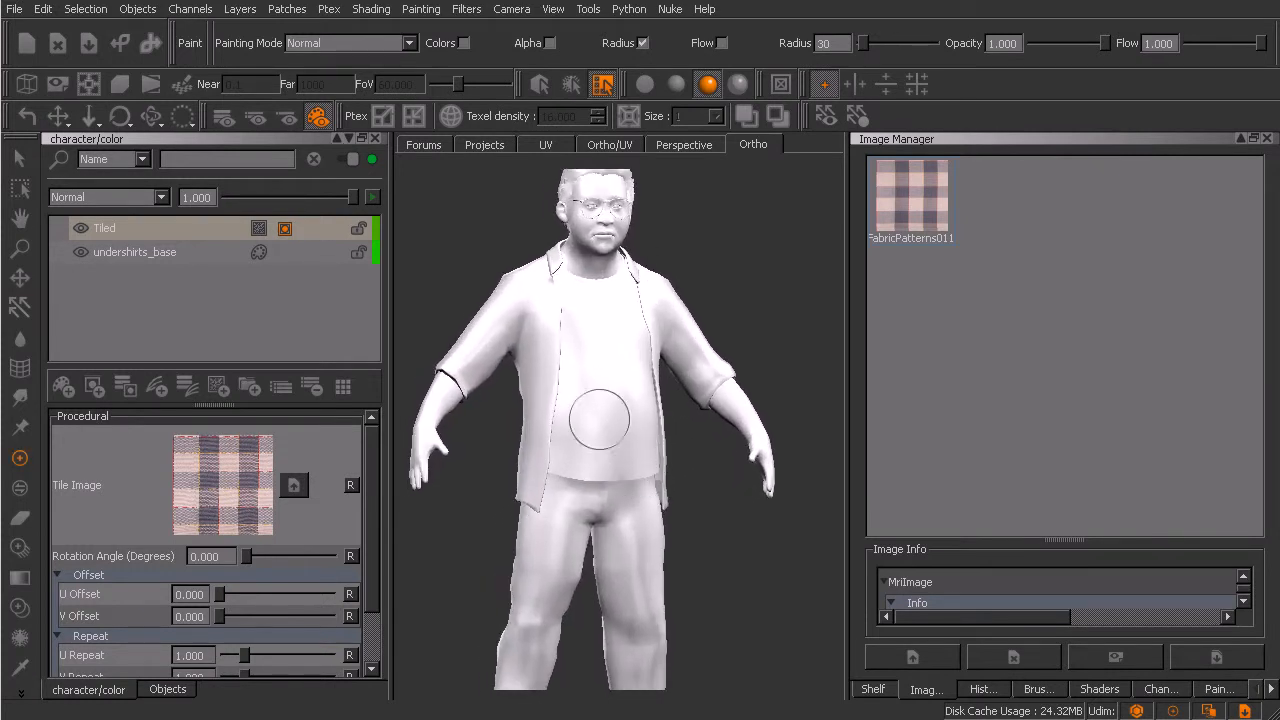
{"action": "mouse_move", "coordinate": [665, 490]}
{"action": "left_mouse_down", "text": "alt"}
{"action": "mouse_move", "coordinate": [583, 489]}
{"action": "mouse_move", "coordinate": [595, 490]}
{"action": "left_mouse_up", "text": "alt"}
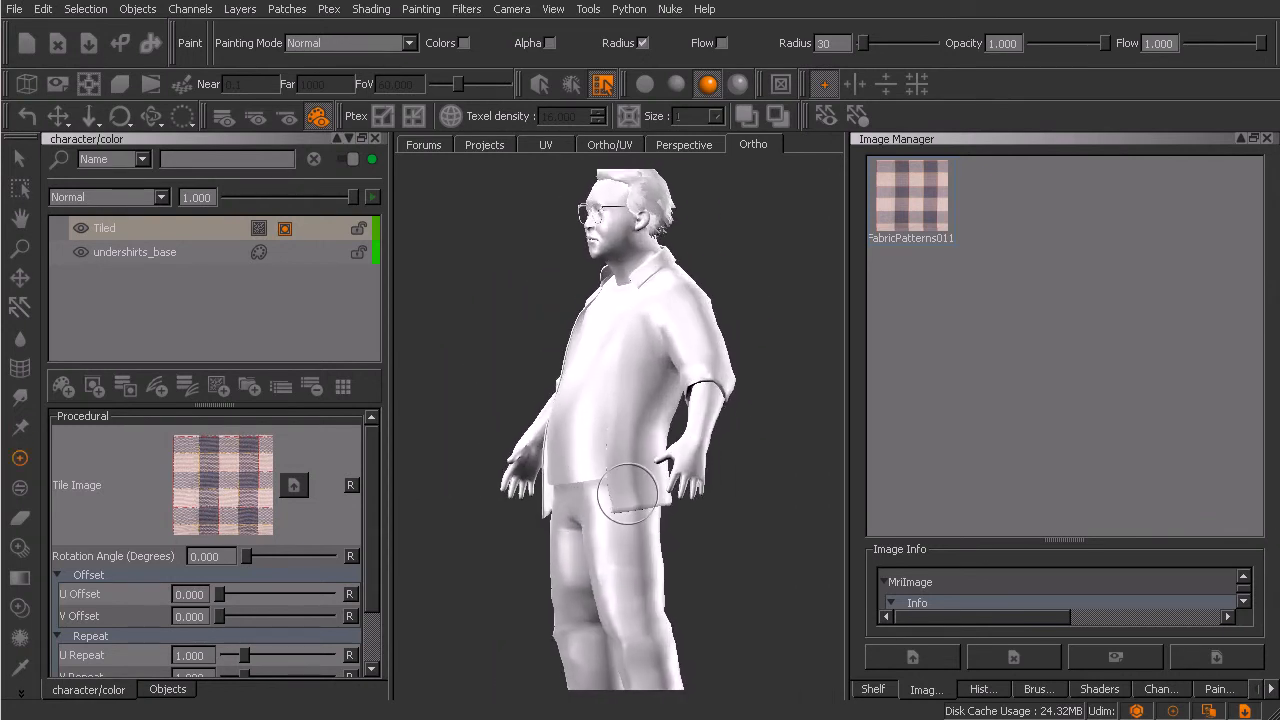
Step: Fill the Tiled layer's mask with black on all selected patches of the character, then return to face selection mode
{"action": "left_click", "coordinate": [571, 84]}
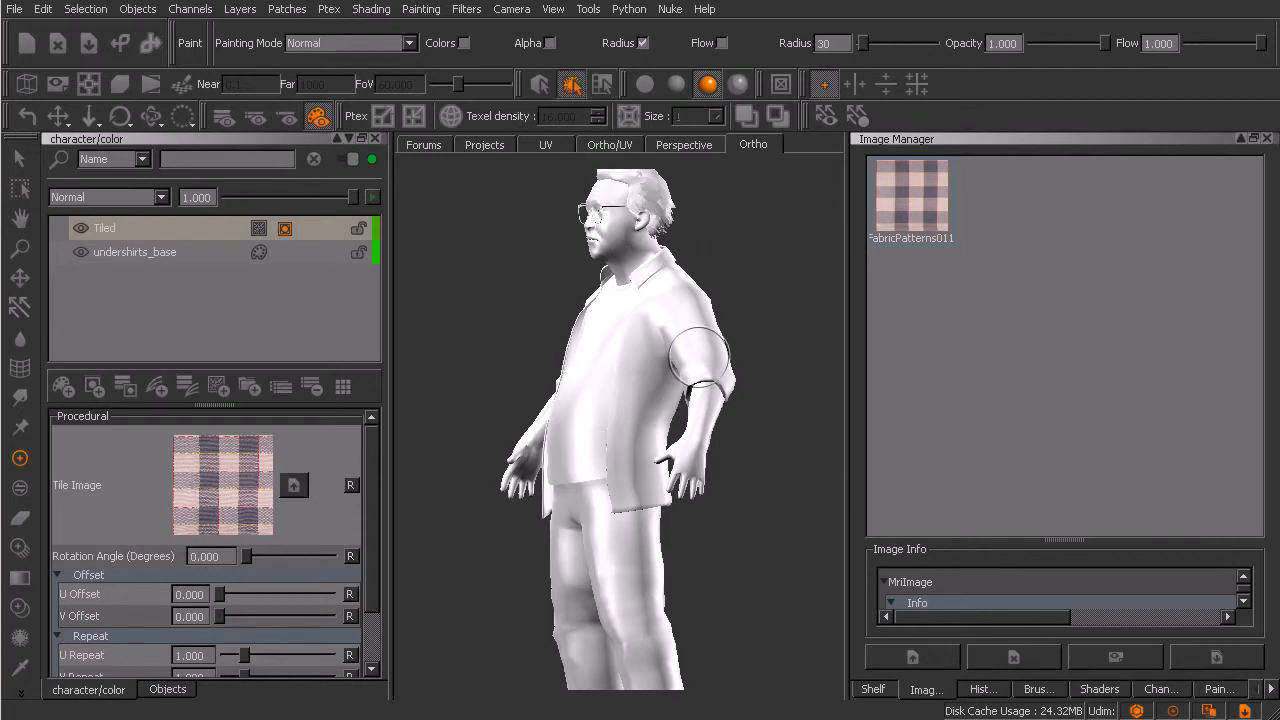
{"action": "mouse_move", "coordinate": [765, 207]}
{"action": "left_mouse_down"}
{"action": "mouse_move", "coordinate": [512, 578]}
{"action": "mouse_move", "coordinate": [486, 596]}
{"action": "left_mouse_up"}
{"action": "key", "text": "p"}
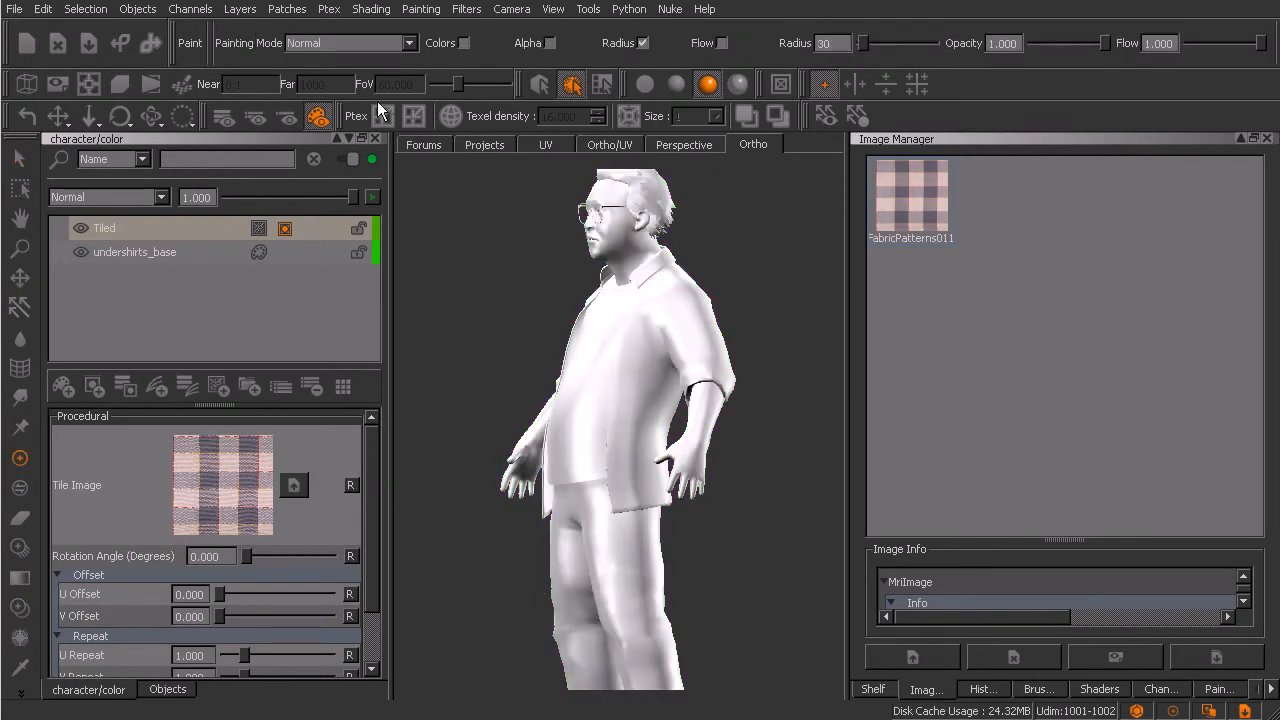
{"action": "left_click", "coordinate": [292, 10]}
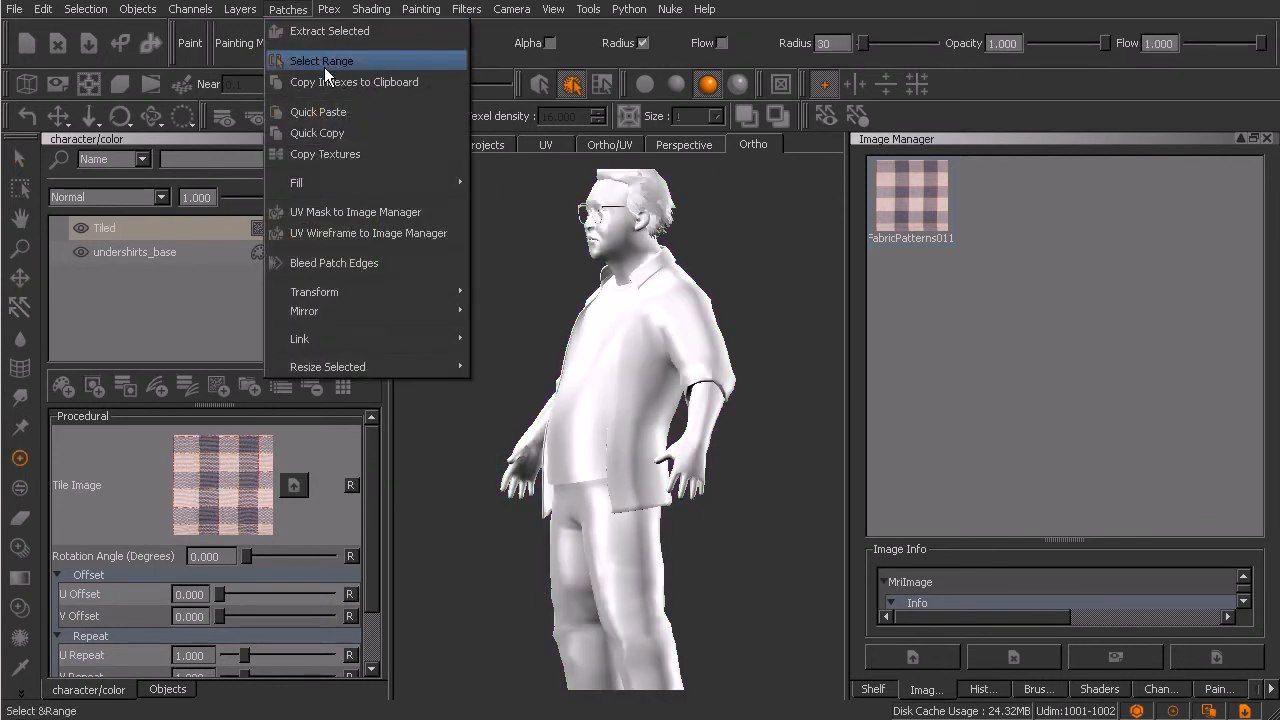
{"action": "mouse_move", "coordinate": [362, 182]}
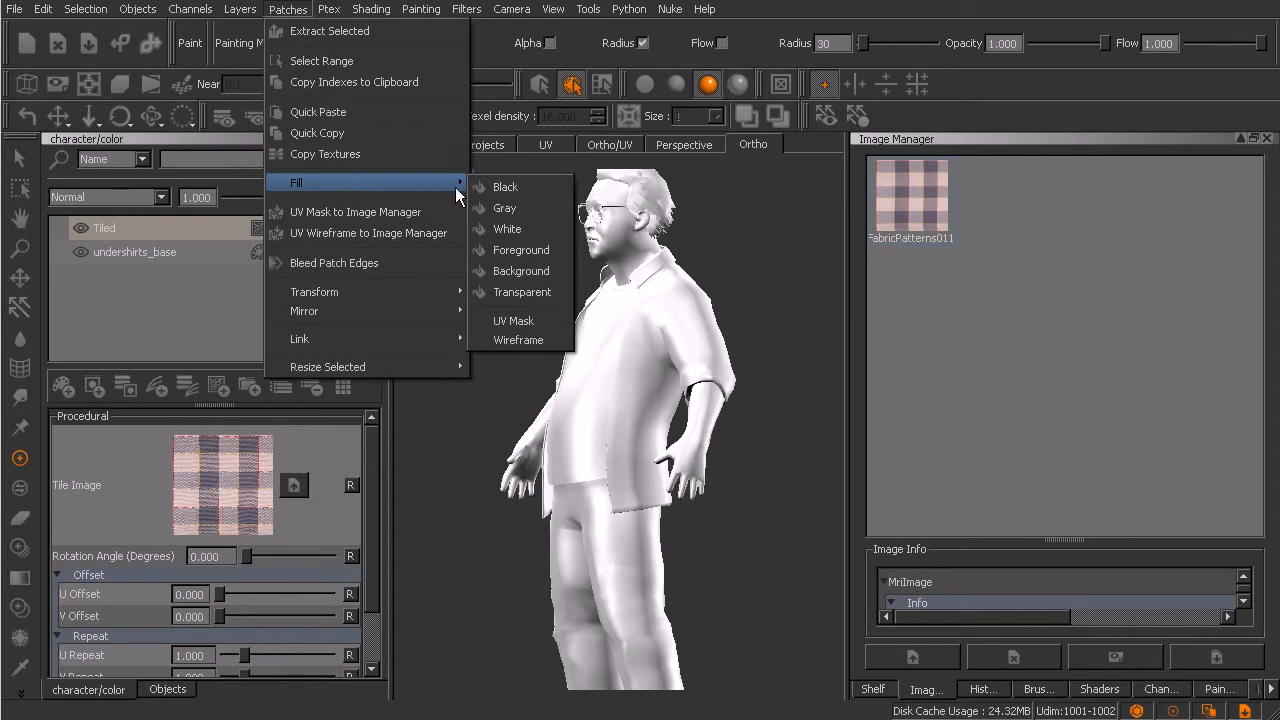
{"action": "left_click", "coordinate": [525, 187]}
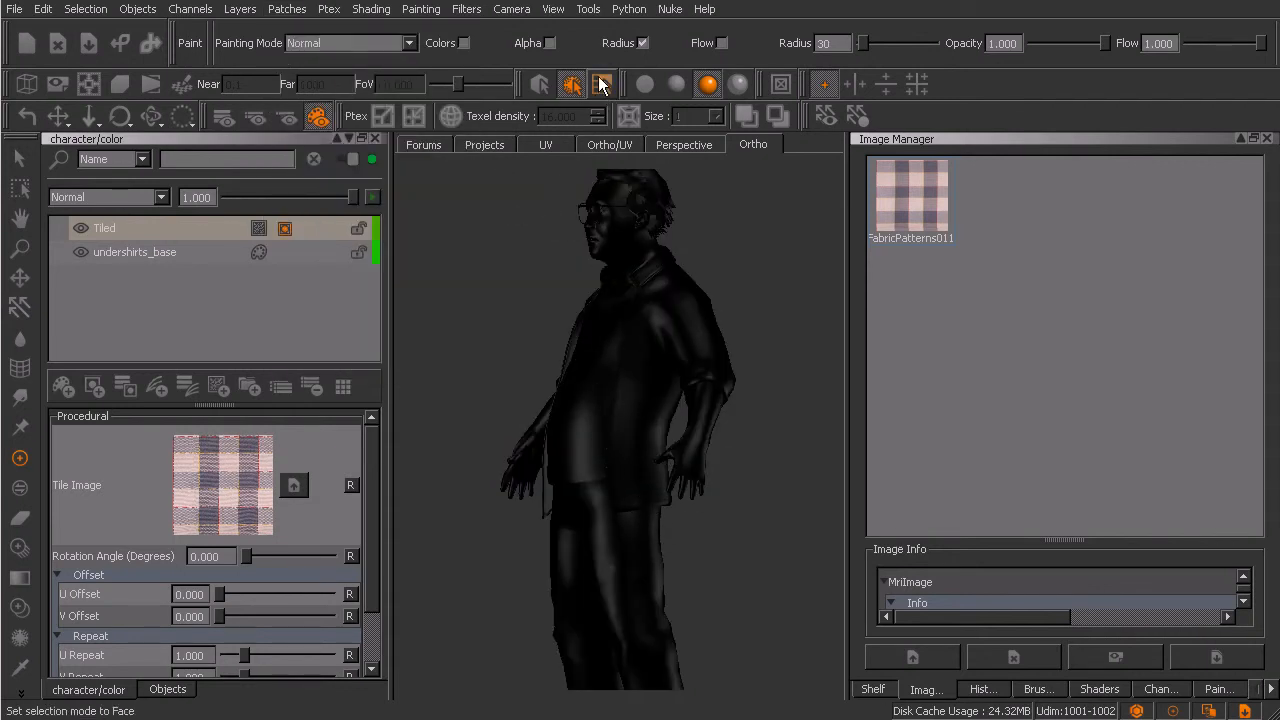
{"action": "left_click", "coordinate": [601, 84]}
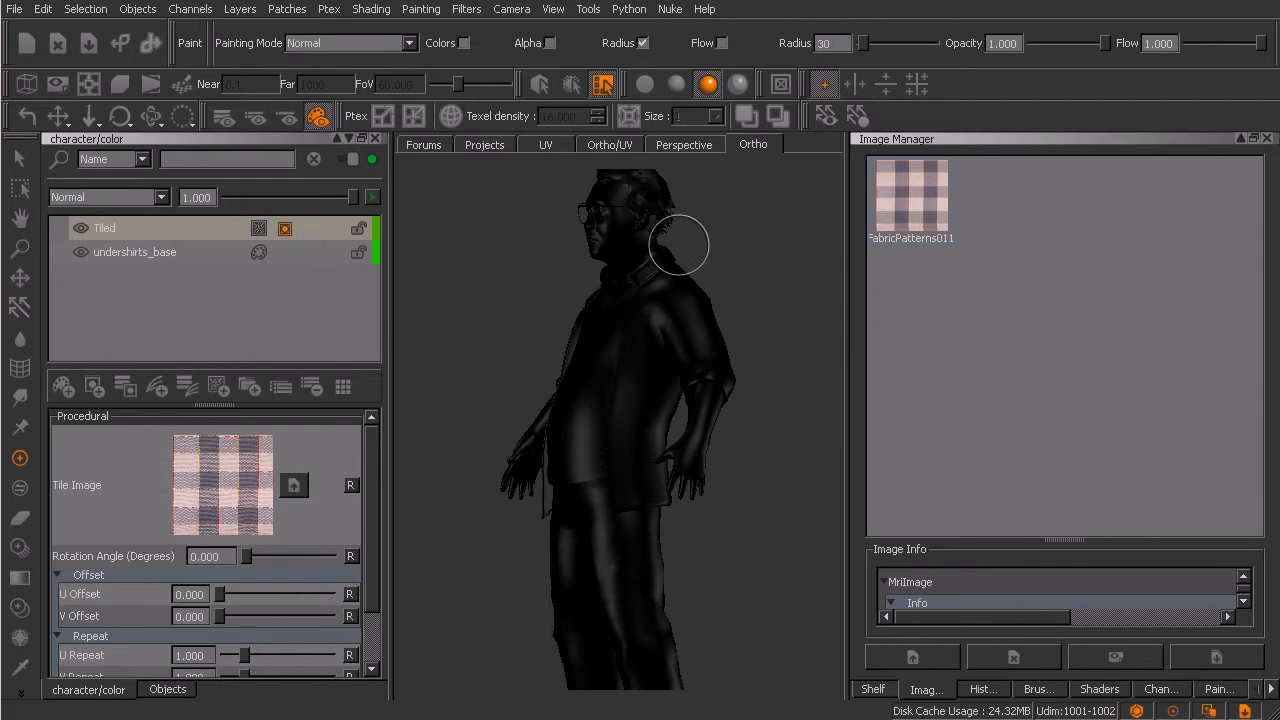
Step: Select the overshirt's connected faces on the character, open the UV layout and return to painting mode
{"action": "key", "text": "s"}
{"action": "left_click", "coordinate": [681, 408]}
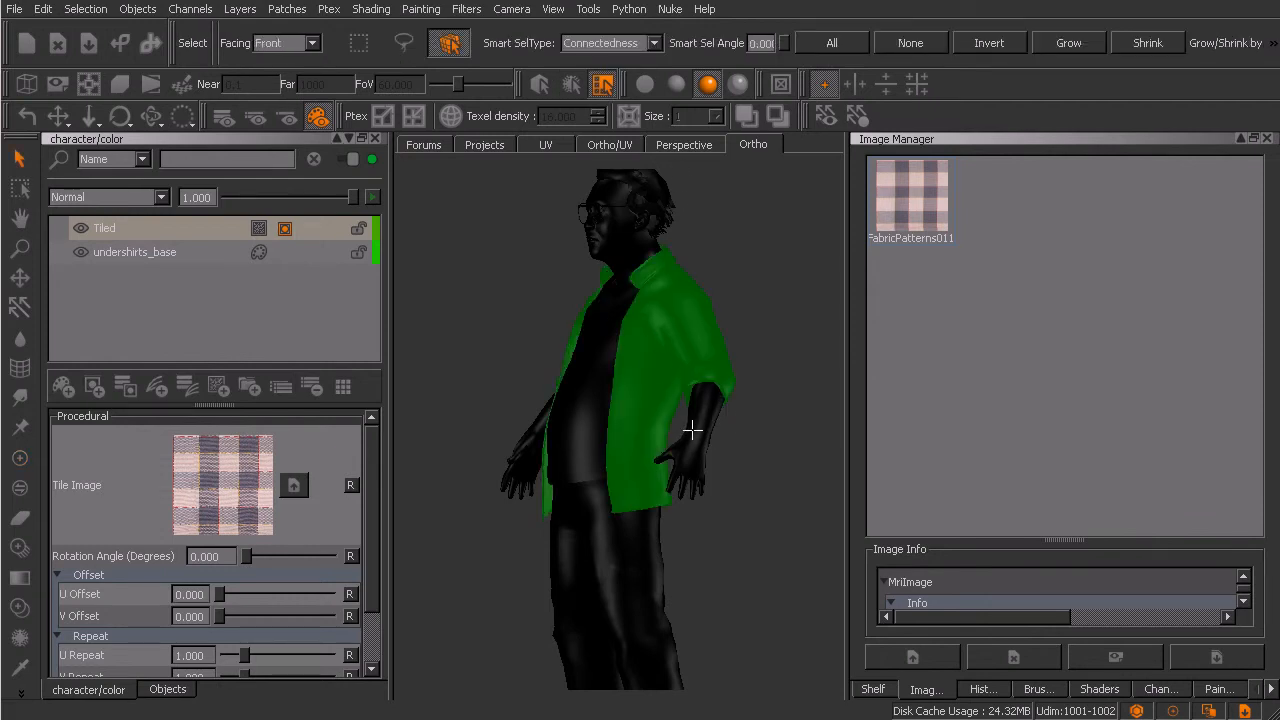
{"action": "key", "text": "p"}
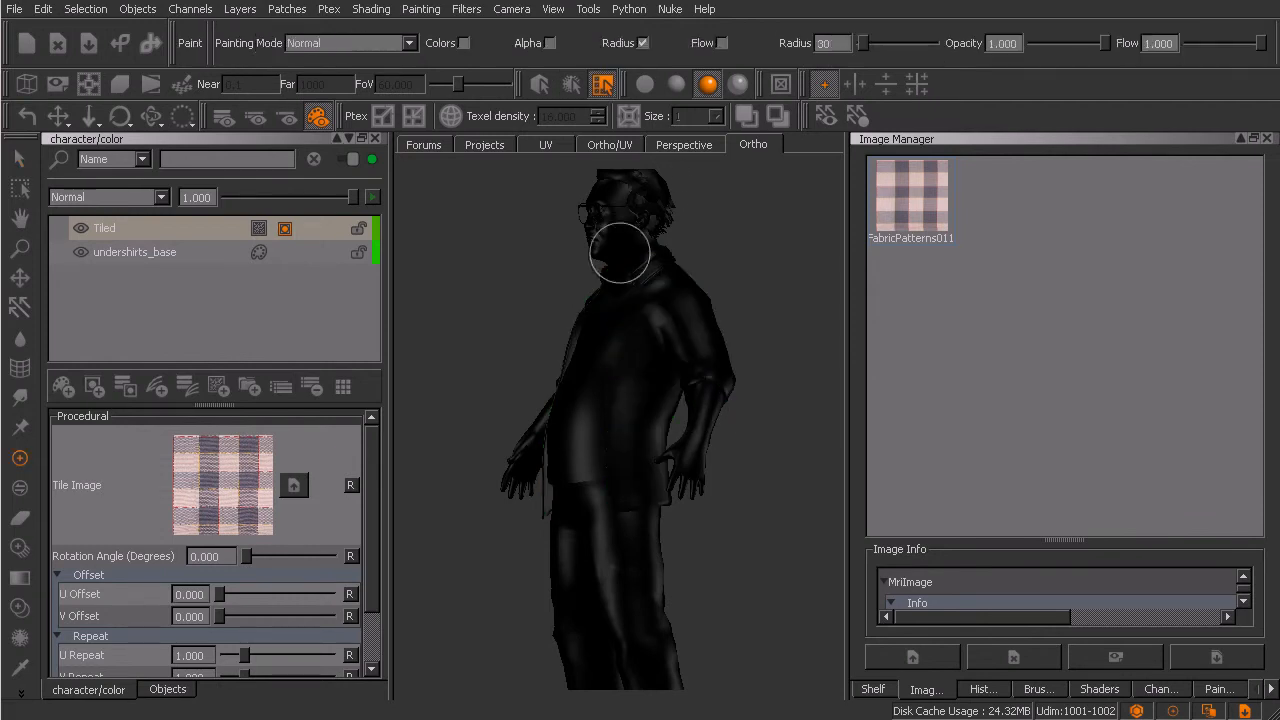
{"action": "left_click", "coordinate": [545, 146]}
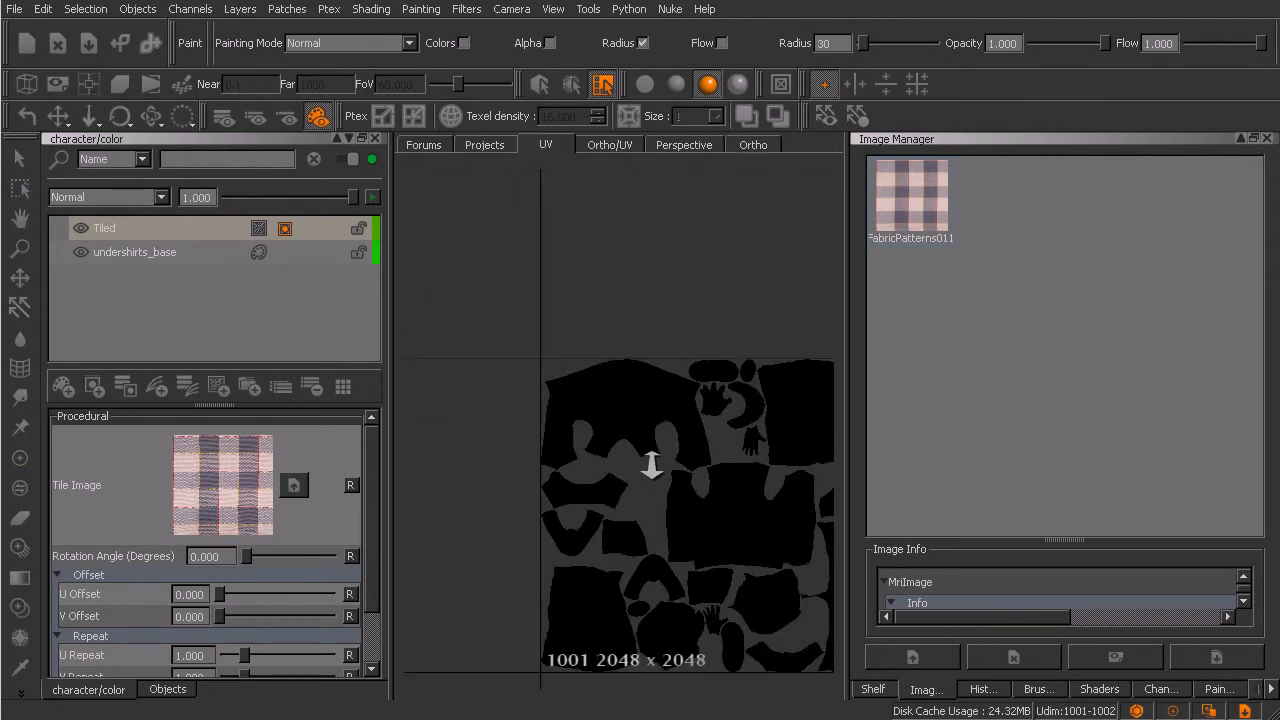
{"action": "middle_click_drag", "start_coordinate": [674, 508], "coordinate": [600, 430]}
{"action": "key", "text": "s"}
{"action": "key", "text": "p"}
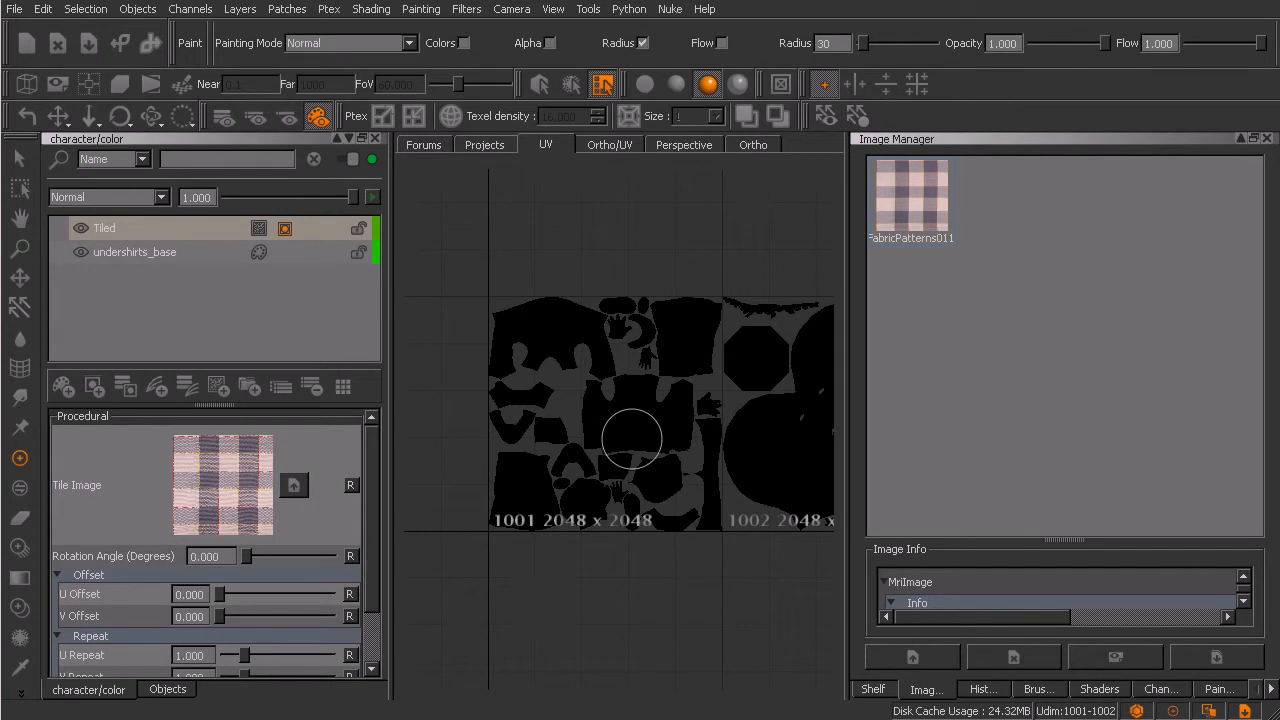
Step: Set the paint colour to white and paint over the selected overshirt UV shells in the Tiled layer's mask
{"action": "key", "text": "c"}
{"action": "left_click_drag", "start_coordinate": [514, 406], "coordinate": [439, 307]}
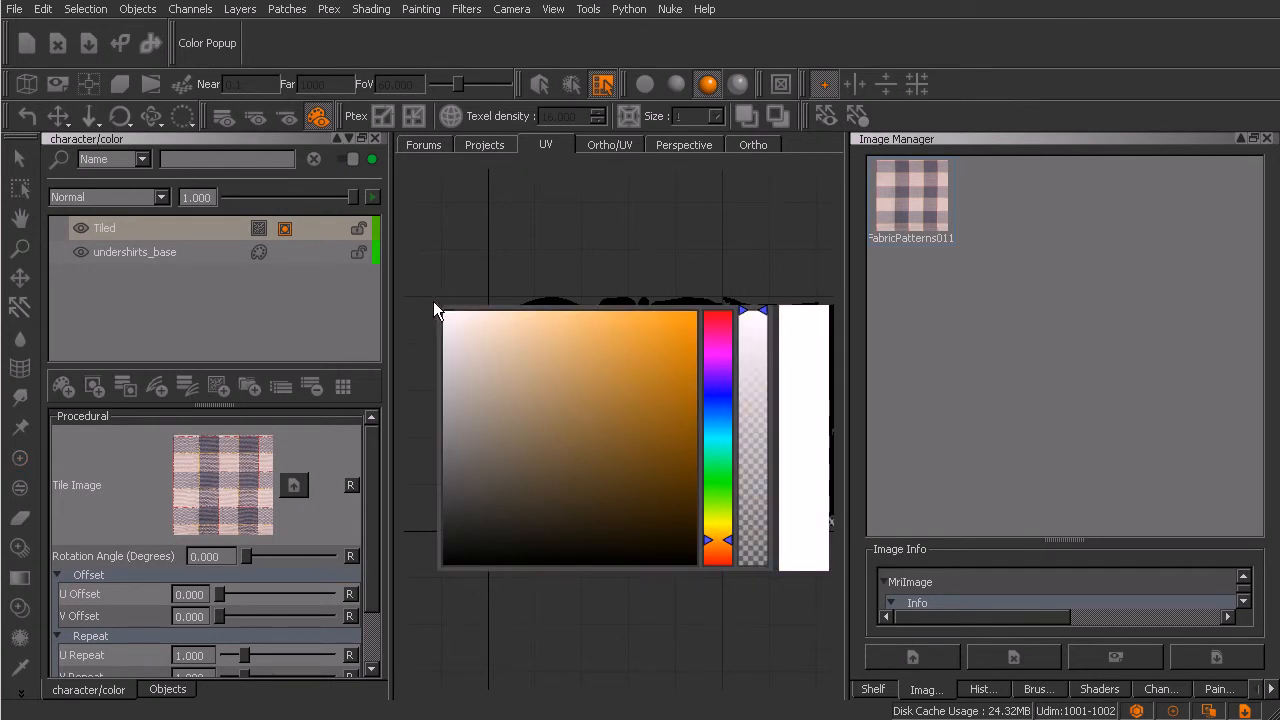
{"action": "key", "text": "p"}
{"action": "mouse_move", "coordinate": [516, 371]}
{"action": "left_mouse_down"}
{"action": "mouse_move", "coordinate": [551, 273]}
{"action": "mouse_move", "coordinate": [471, 429]}
{"action": "mouse_move", "coordinate": [606, 385]}
{"action": "mouse_move", "coordinate": [660, 393]}
{"action": "mouse_move", "coordinate": [595, 490]}
{"action": "mouse_move", "coordinate": [700, 440]}
{"action": "mouse_move", "coordinate": [650, 572]}
{"action": "left_mouse_up"}
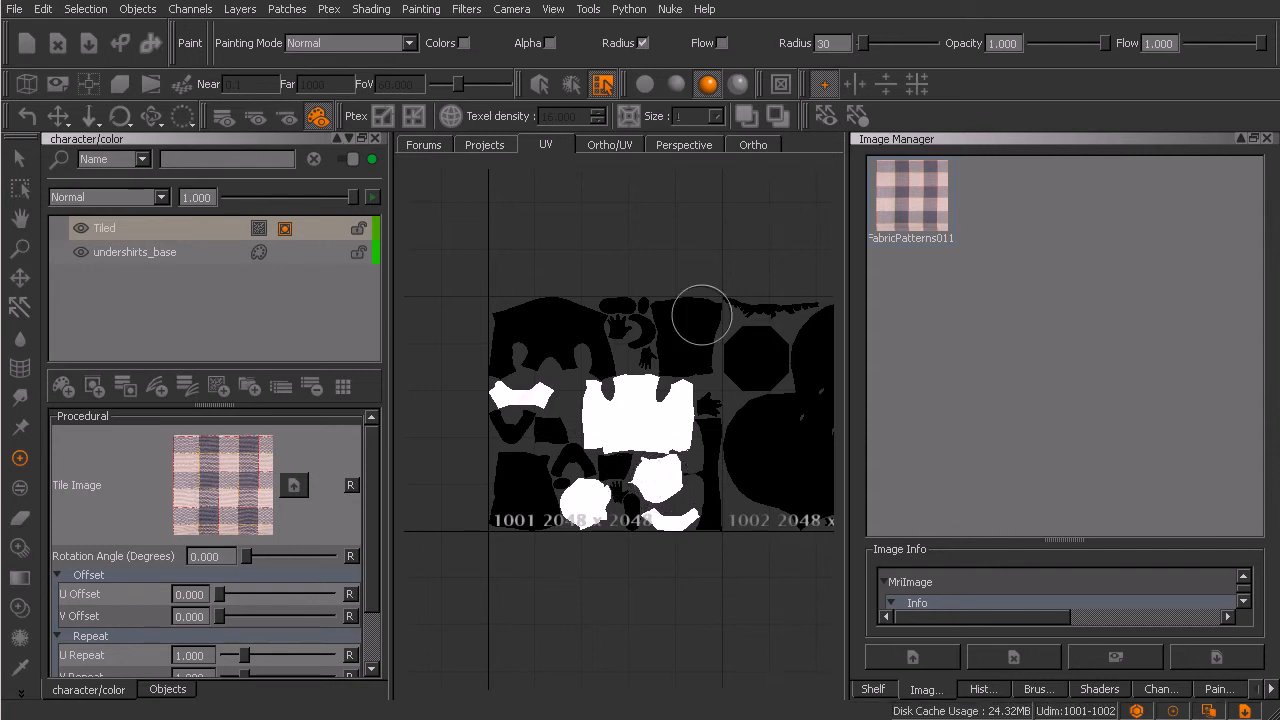
Step: Return to the orthographic view of the character and display it with the Beckman shader
{"action": "left_click", "coordinate": [753, 146]}
{"action": "mouse_move", "coordinate": [746, 274]}
{"action": "middle_mouse_down"}
{"action": "mouse_move", "coordinate": [686, 463]}
{"action": "mouse_move", "coordinate": [740, 478]}
{"action": "mouse_move", "coordinate": [689, 463]}
{"action": "middle_mouse_up"}
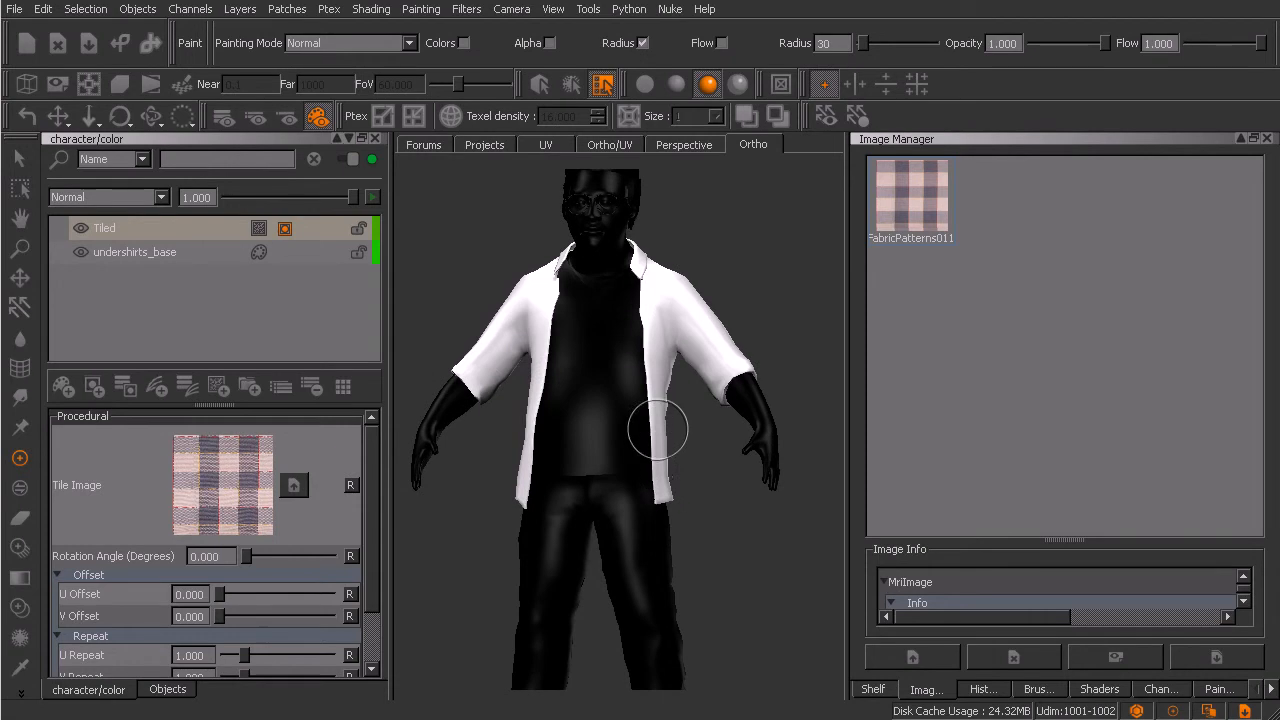
{"action": "right_click", "coordinate": [611, 391]}
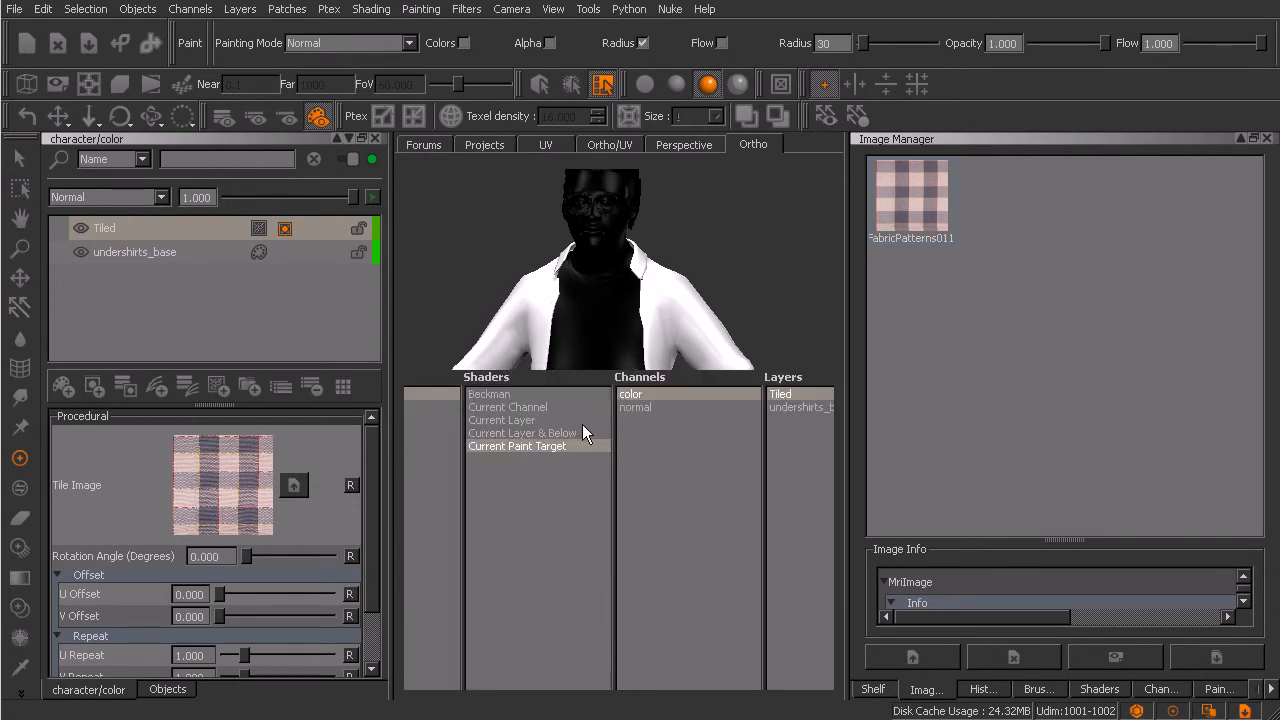
{"action": "left_click", "coordinate": [504, 396]}
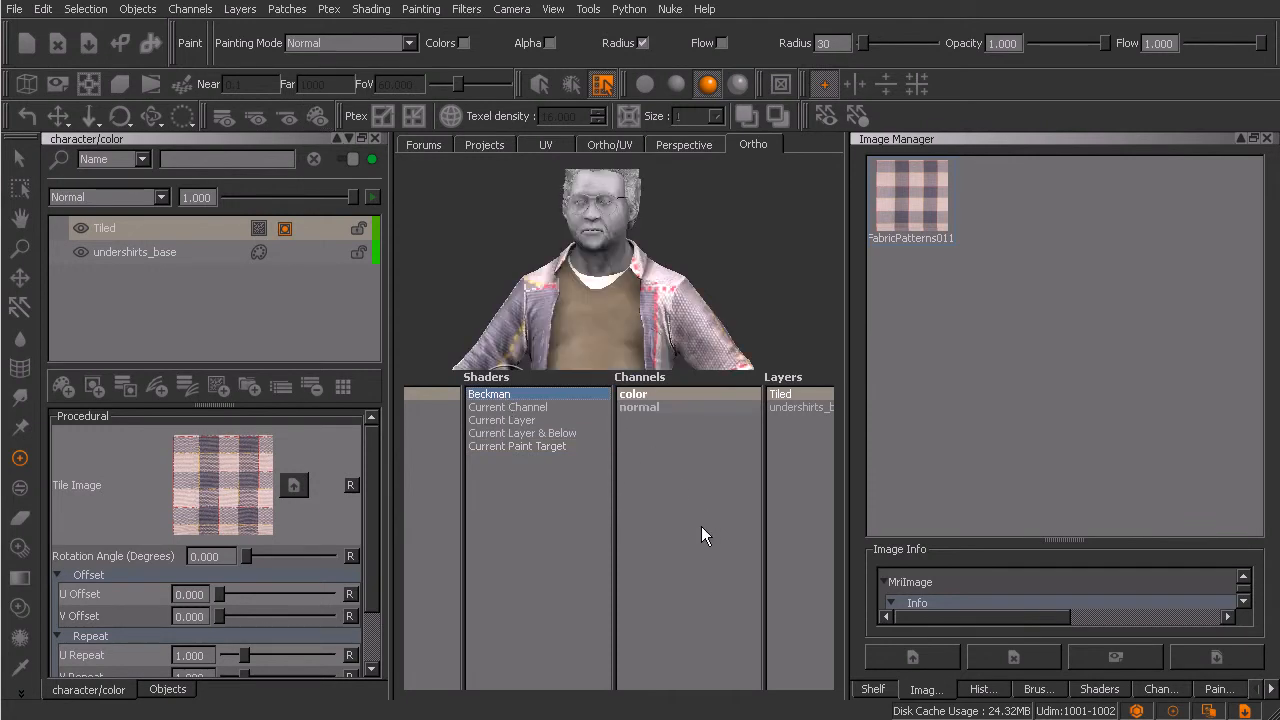
Step: Set both the U Repeat and V Repeat of the Tiled layer to 8
{"action": "middle_click_drag", "start_coordinate": [700, 501], "coordinate": [645, 486]}
{"action": "right_click_drag", "start_coordinate": [645, 486], "coordinate": [755, 481], "text": "alt"}
{"action": "middle_click_drag", "start_coordinate": [755, 481], "coordinate": [650, 522], "text": "alt"}
{"action": "left_click_drag", "start_coordinate": [650, 522], "coordinate": [694, 518], "text": "alt"}
{"action": "middle_click_drag", "start_coordinate": [634, 515], "coordinate": [688, 515], "text": "alt"}
{"action": "left_click_drag", "start_coordinate": [688, 515], "coordinate": [730, 512], "text": "alt"}
{"action": "left_click_drag", "start_coordinate": [623, 517], "coordinate": [716, 518], "text": "alt"}
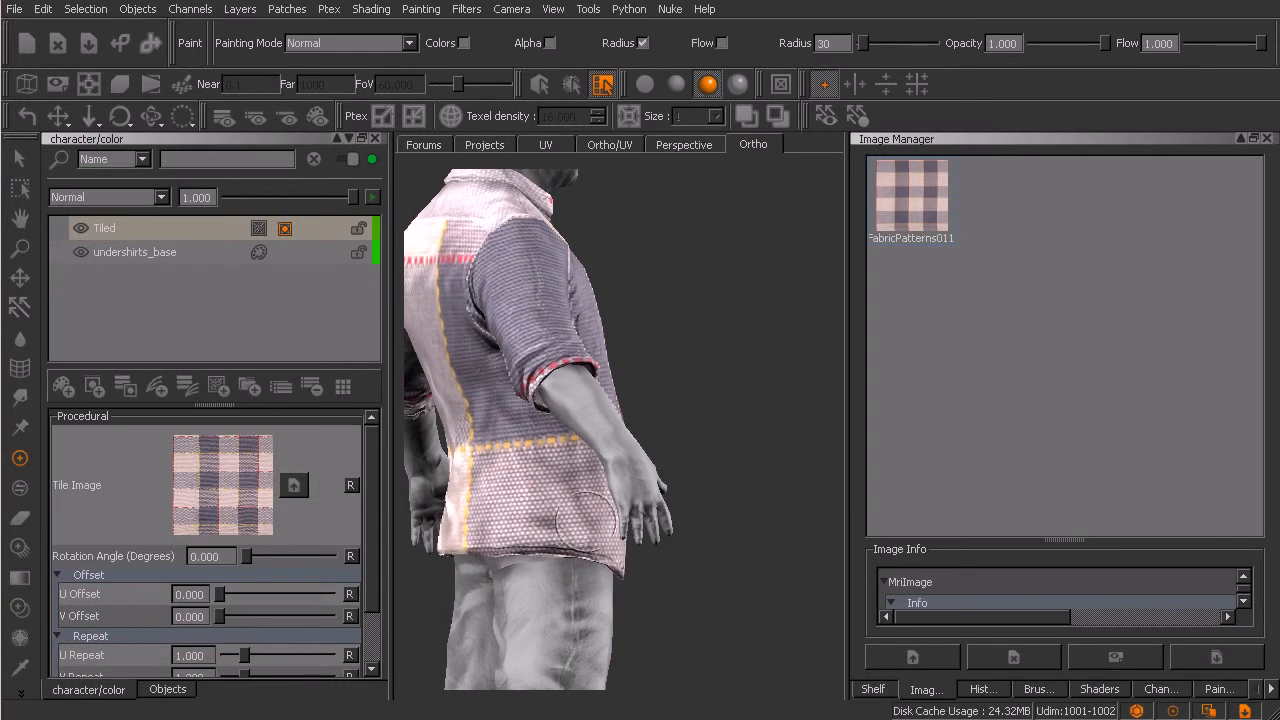
{"action": "left_click_drag", "start_coordinate": [366, 565], "coordinate": [372, 603]}
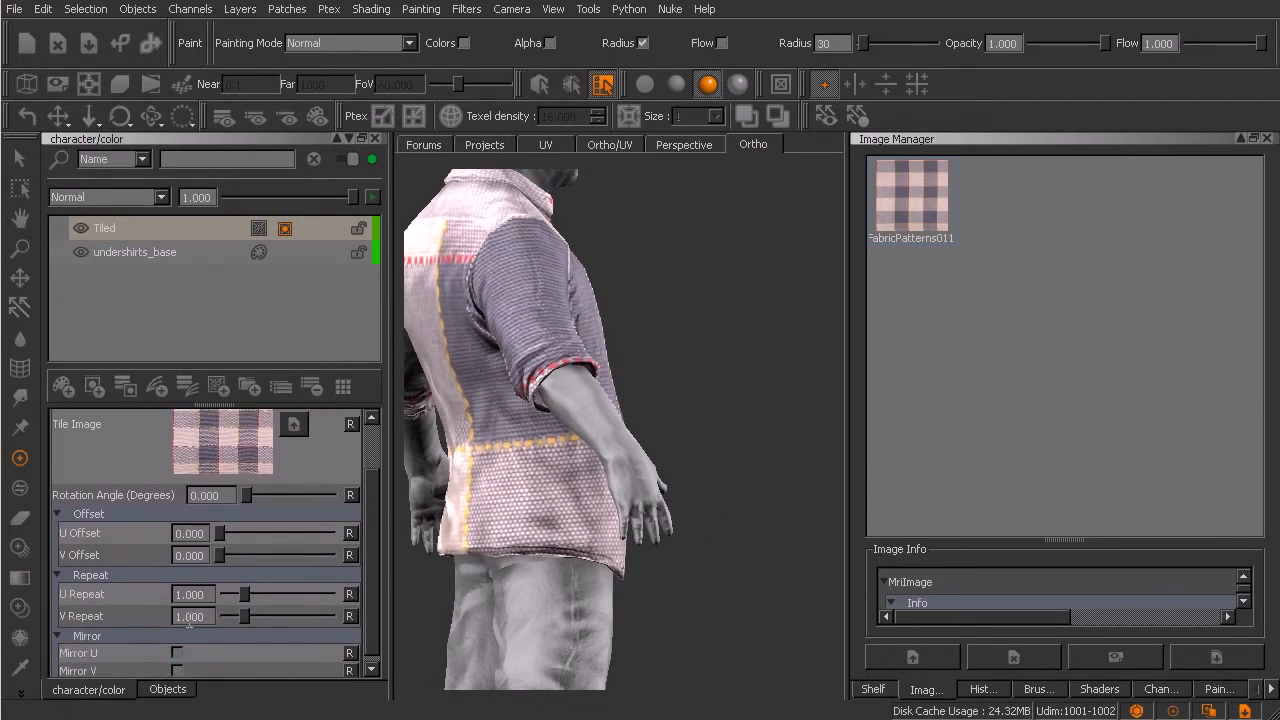
{"action": "left_click_drag", "start_coordinate": [566, 544], "coordinate": [598, 565], "text": "alt"}
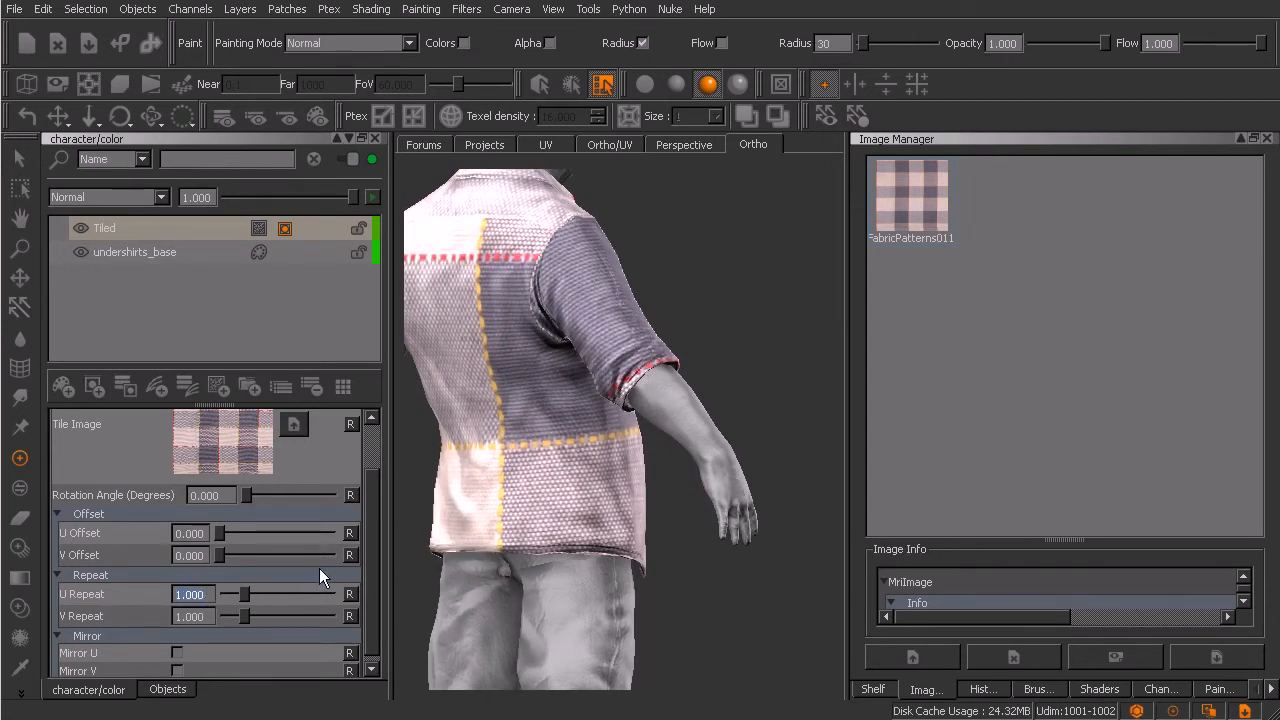
{"action": "type", "text": "8"}
{"action": "left_click", "coordinate": [176, 617]}
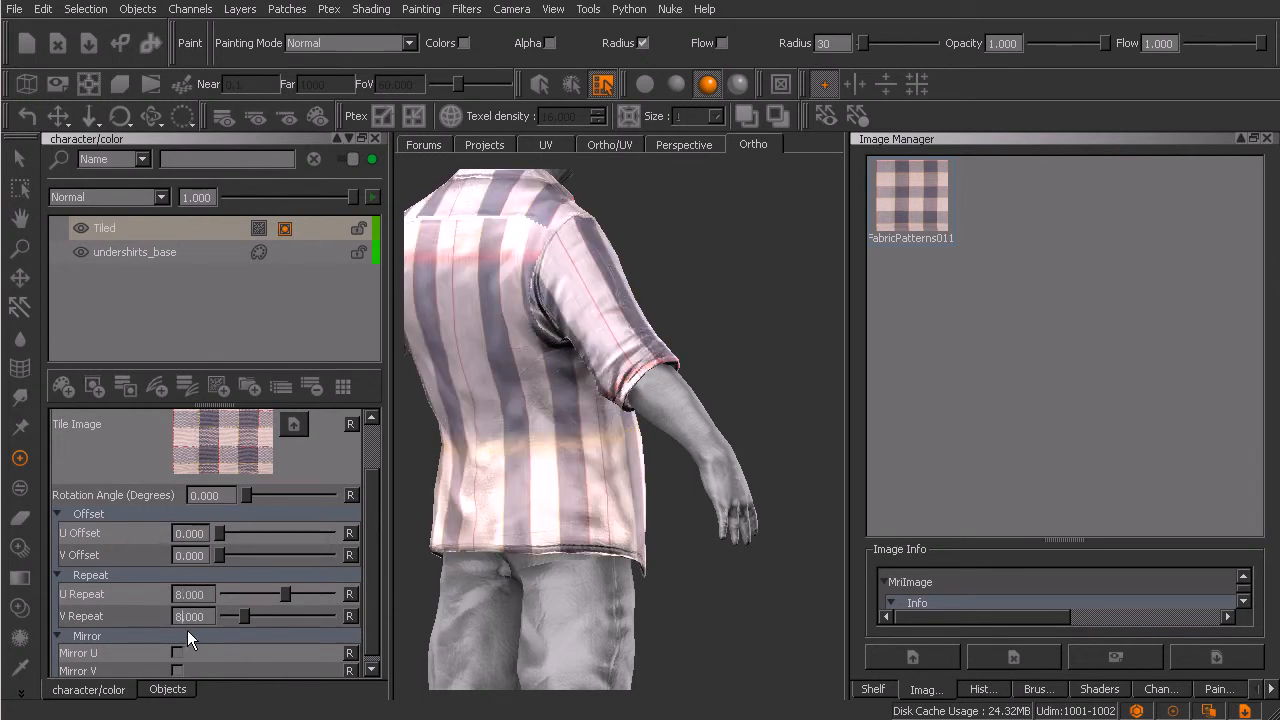
{"action": "key", "text": "Return"}
Step: Set the Tiled layer's U Repeat and V Repeat to 9 for a finer plaid on the overshirt
{"action": "middle_click_drag", "start_coordinate": [566, 497], "coordinate": [603, 535]}
{"action": "left_click_drag", "start_coordinate": [603, 535], "coordinate": [571, 499], "text": "alt"}
{"action": "right_click_drag", "start_coordinate": [571, 499], "coordinate": [600, 507], "text": "alt"}
{"action": "middle_click_drag", "start_coordinate": [600, 507], "coordinate": [646, 539], "text": "alt"}
{"action": "mouse_move", "coordinate": [646, 539]}
{"action": "left_mouse_down", "text": "alt"}
{"action": "mouse_move", "coordinate": [648, 508]}
{"action": "mouse_move", "coordinate": [617, 545]}
{"action": "mouse_move", "coordinate": [586, 536]}
{"action": "mouse_move", "coordinate": [623, 509]}
{"action": "mouse_move", "coordinate": [584, 504]}
{"action": "mouse_move", "coordinate": [569, 471]}
{"action": "mouse_move", "coordinate": [589, 483]}
{"action": "mouse_move", "coordinate": [594, 471]}
{"action": "left_mouse_up", "text": "alt"}
{"action": "right_click_drag", "start_coordinate": [594, 471], "coordinate": [608, 413], "text": "alt"}
{"action": "mouse_move", "coordinate": [607, 413]}
{"action": "left_mouse_down", "text": "alt"}
{"action": "mouse_move", "coordinate": [663, 506]}
{"action": "mouse_move", "coordinate": [613, 418]}
{"action": "mouse_move", "coordinate": [674, 452]}
{"action": "mouse_move", "coordinate": [628, 411]}
{"action": "left_mouse_up", "text": "alt"}
{"action": "left_click_drag", "start_coordinate": [518, 450], "coordinate": [676, 448], "text": "alt"}
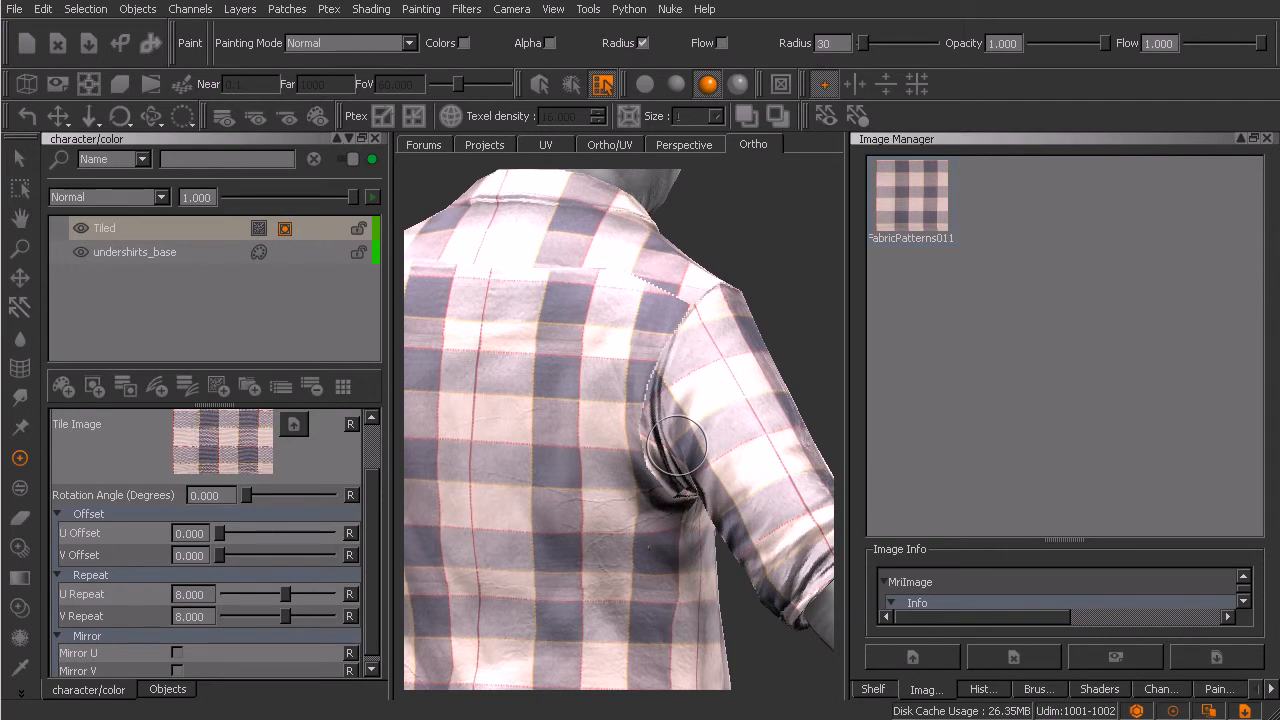
{"action": "double_click", "coordinate": [178, 615]}
{"action": "type", "text": "9"}
{"action": "key", "text": "Return"}
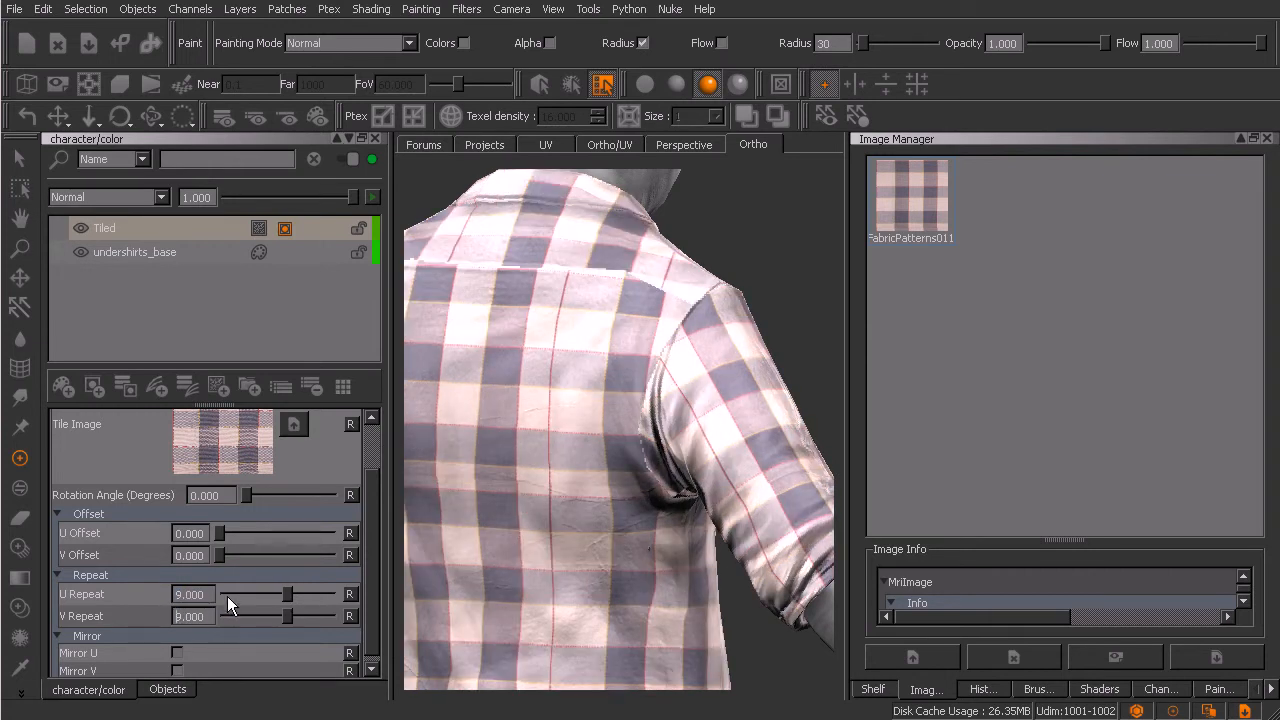
Step: Shift the plaid on the overshirt by setting the Tiled layer's U Offset to 0.089 and V Offset to 0.071
{"action": "middle_click_drag", "start_coordinate": [598, 473], "coordinate": [640, 525]}
{"action": "left_click_drag", "start_coordinate": [630, 517], "coordinate": [697, 500], "text": "alt"}
{"action": "right_click_drag", "start_coordinate": [697, 500], "coordinate": [646, 515], "text": "alt"}
{"action": "mouse_move", "coordinate": [646, 515]}
{"action": "middle_mouse_down", "text": "alt"}
{"action": "mouse_move", "coordinate": [649, 492]}
{"action": "mouse_move", "coordinate": [657, 514]}
{"action": "middle_mouse_up", "text": "alt"}
{"action": "left_click_drag", "start_coordinate": [657, 514], "coordinate": [634, 514], "text": "alt"}
{"action": "mouse_move", "coordinate": [418, 518]}
{"action": "left_mouse_down", "text": "alt"}
{"action": "mouse_move", "coordinate": [663, 480]}
{"action": "mouse_move", "coordinate": [524, 532]}
{"action": "left_mouse_up", "text": "alt"}
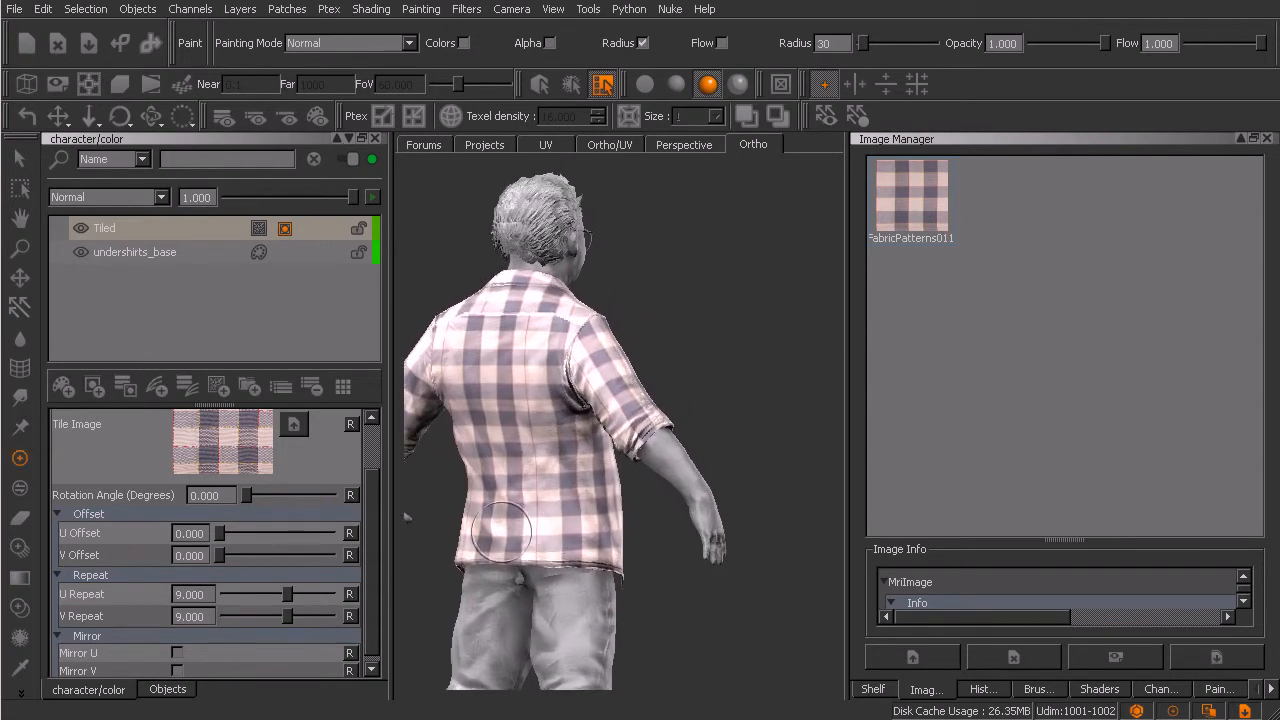
{"action": "left_click_drag", "start_coordinate": [246, 494], "coordinate": [232, 534]}
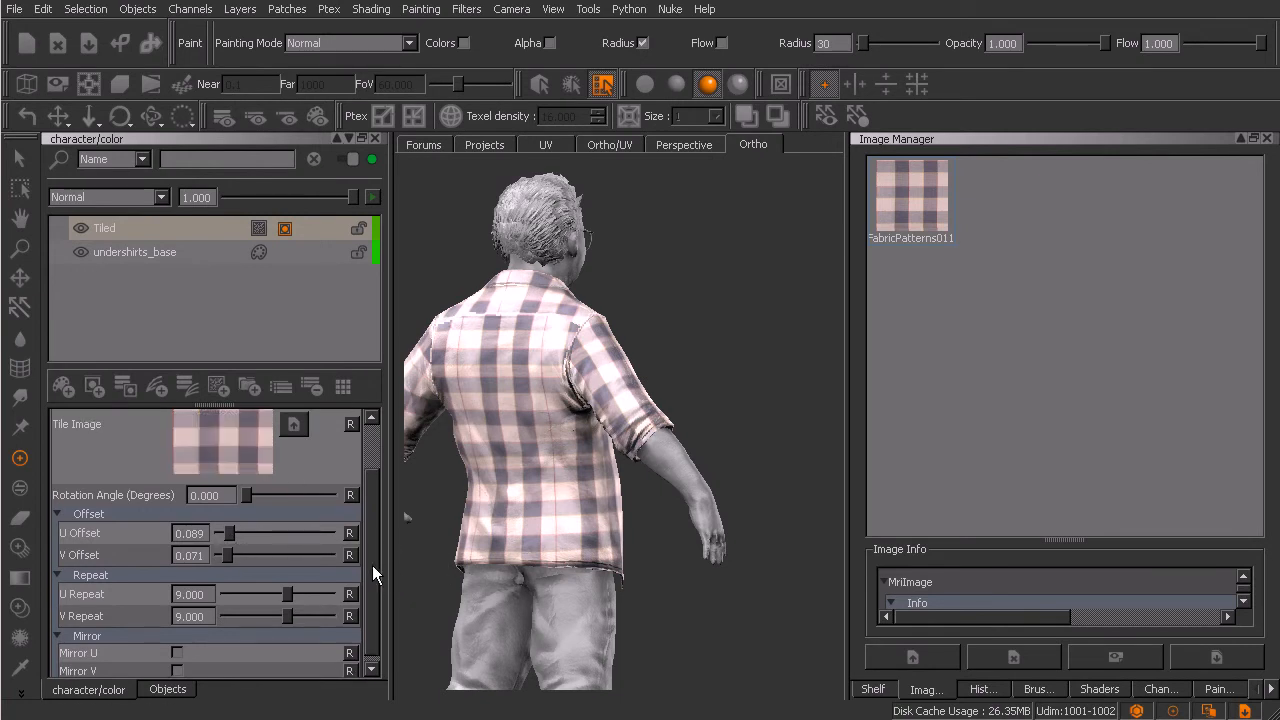
{"action": "scroll", "coordinate": [254, 643], "scroll_direction": "down", "scroll_amount": 1}
{"action": "left_click_drag", "start_coordinate": [374, 574], "coordinate": [377, 483]}
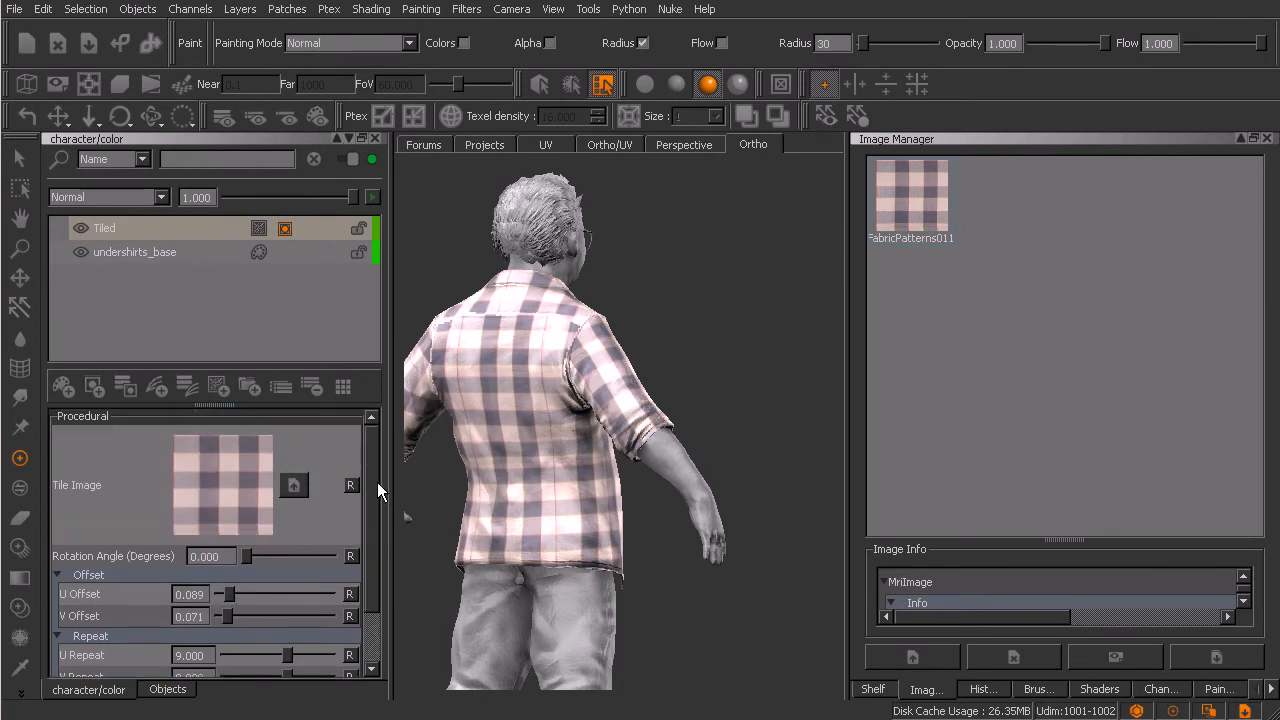
Step: Examine the plaid overshirt from the front and side, together with the character's unpainted trousers and shoes
{"action": "mouse_move", "coordinate": [592, 505]}
{"action": "middle_mouse_down"}
{"action": "mouse_move", "coordinate": [604, 517]}
{"action": "mouse_move", "coordinate": [560, 514]}
{"action": "mouse_move", "coordinate": [594, 523]}
{"action": "mouse_move", "coordinate": [543, 525]}
{"action": "mouse_move", "coordinate": [603, 529]}
{"action": "mouse_move", "coordinate": [571, 531]}
{"action": "mouse_move", "coordinate": [587, 530]}
{"action": "middle_mouse_up"}
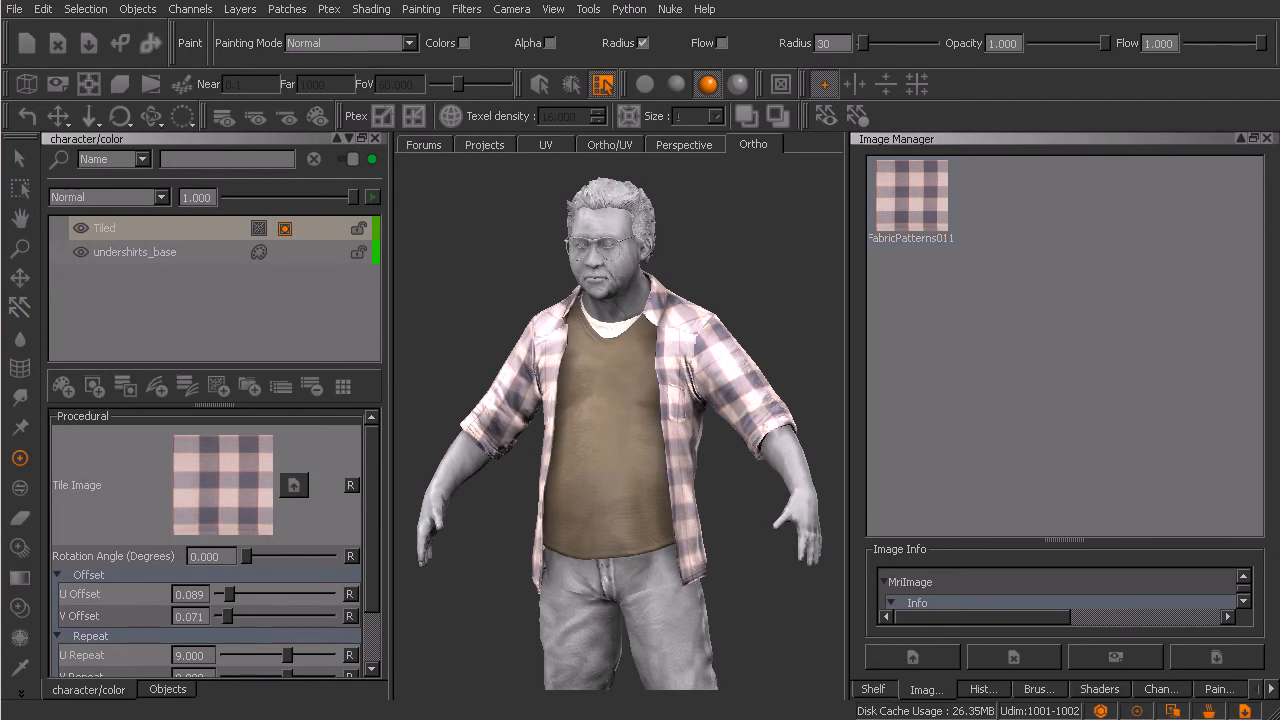
{"action": "middle_click_drag", "start_coordinate": [707, 549], "coordinate": [686, 366], "text": "alt"}
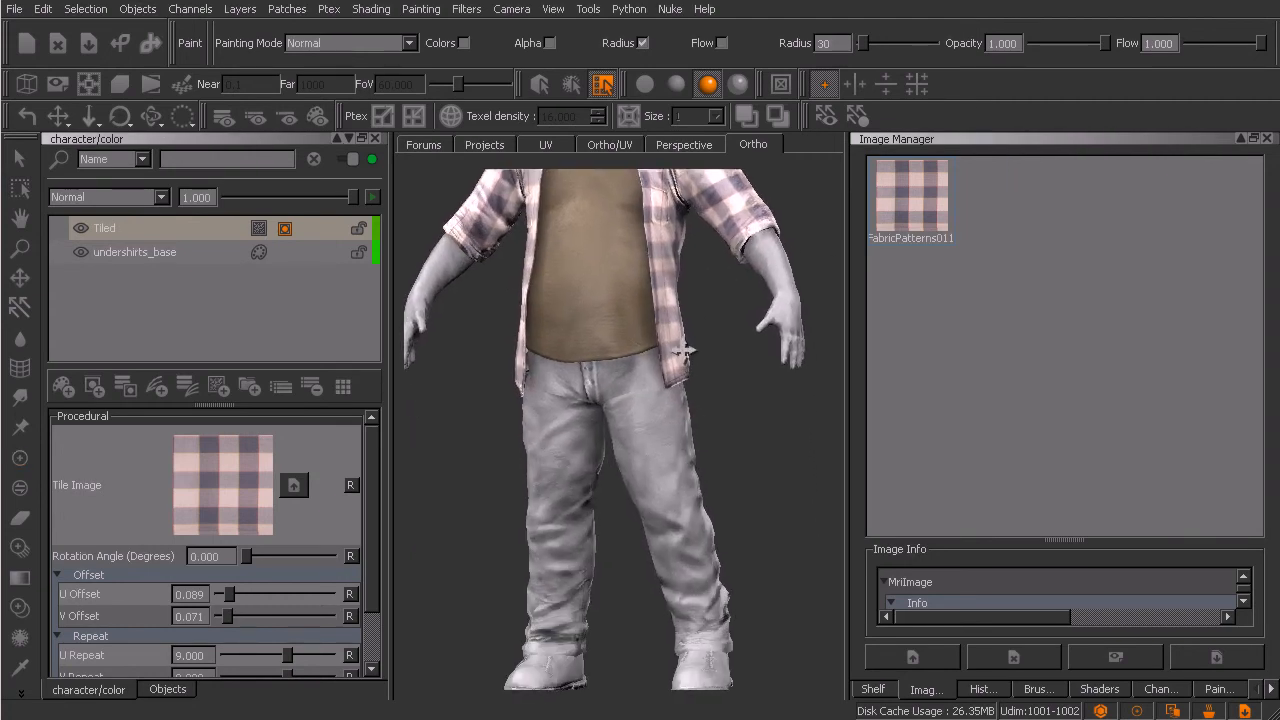
{"action": "mouse_move", "coordinate": [684, 478]}
{"action": "left_mouse_down", "text": "alt"}
{"action": "mouse_move", "coordinate": [651, 534]}
{"action": "mouse_move", "coordinate": [700, 529]}
{"action": "left_mouse_up", "text": "alt"}
{"action": "mouse_move", "coordinate": [648, 546]}
{"action": "middle_mouse_down", "text": "alt"}
{"action": "mouse_move", "coordinate": [631, 537]}
{"action": "mouse_move", "coordinate": [614, 556]}
{"action": "middle_mouse_up", "text": "alt"}
{"action": "left_click_drag", "start_coordinate": [614, 556], "coordinate": [673, 537], "text": "alt"}
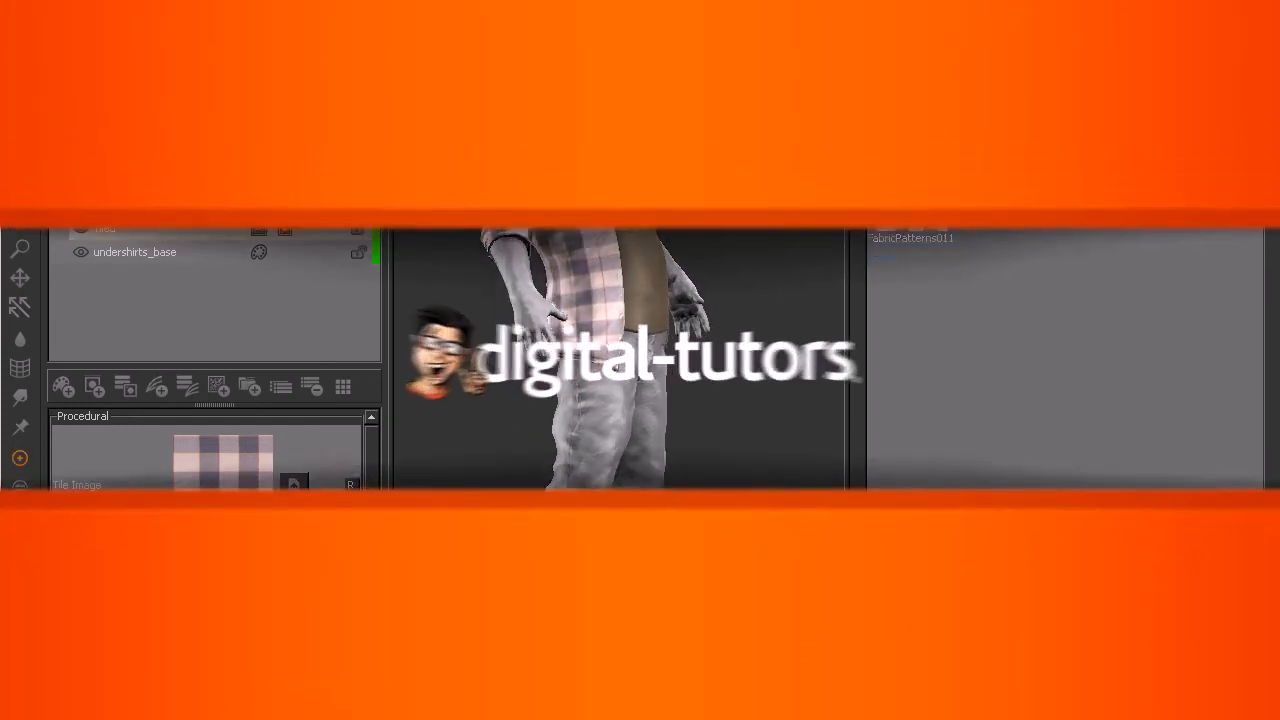